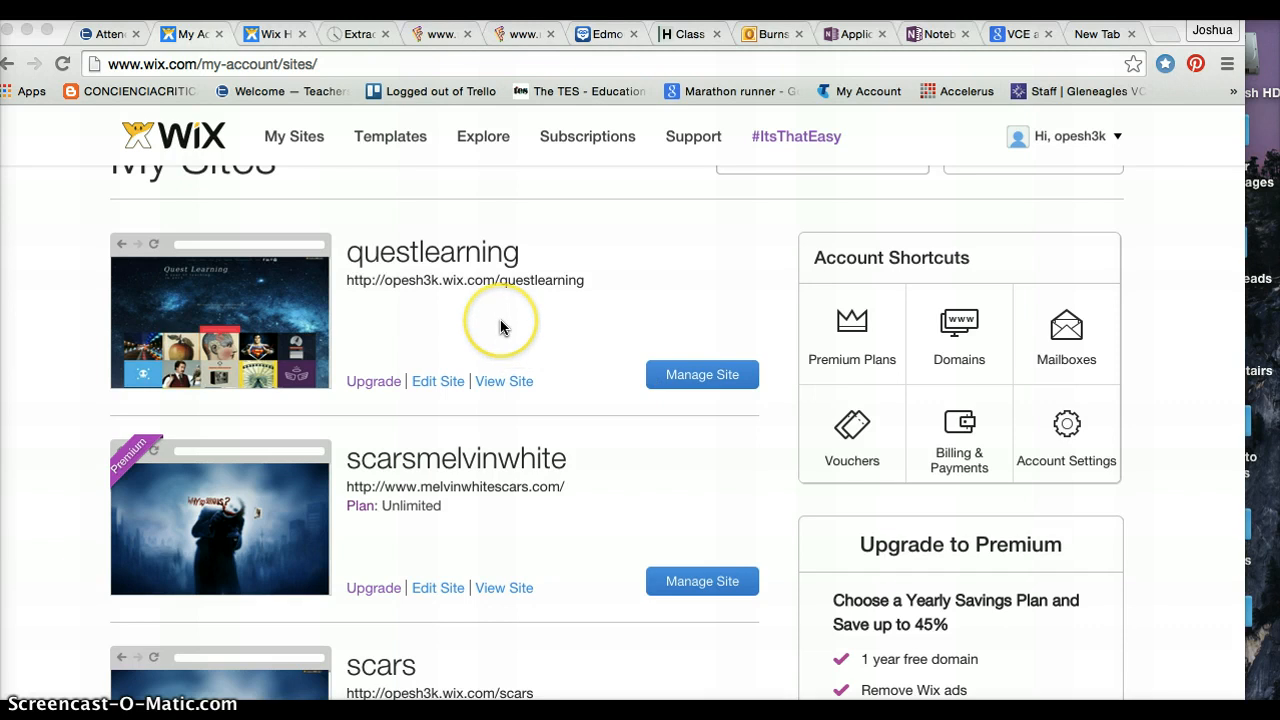
- Start creating a new site from the My Sites page
{"action": "scroll", "coordinate": [505, 325], "scroll_direction": "up", "scroll_amount": 2}
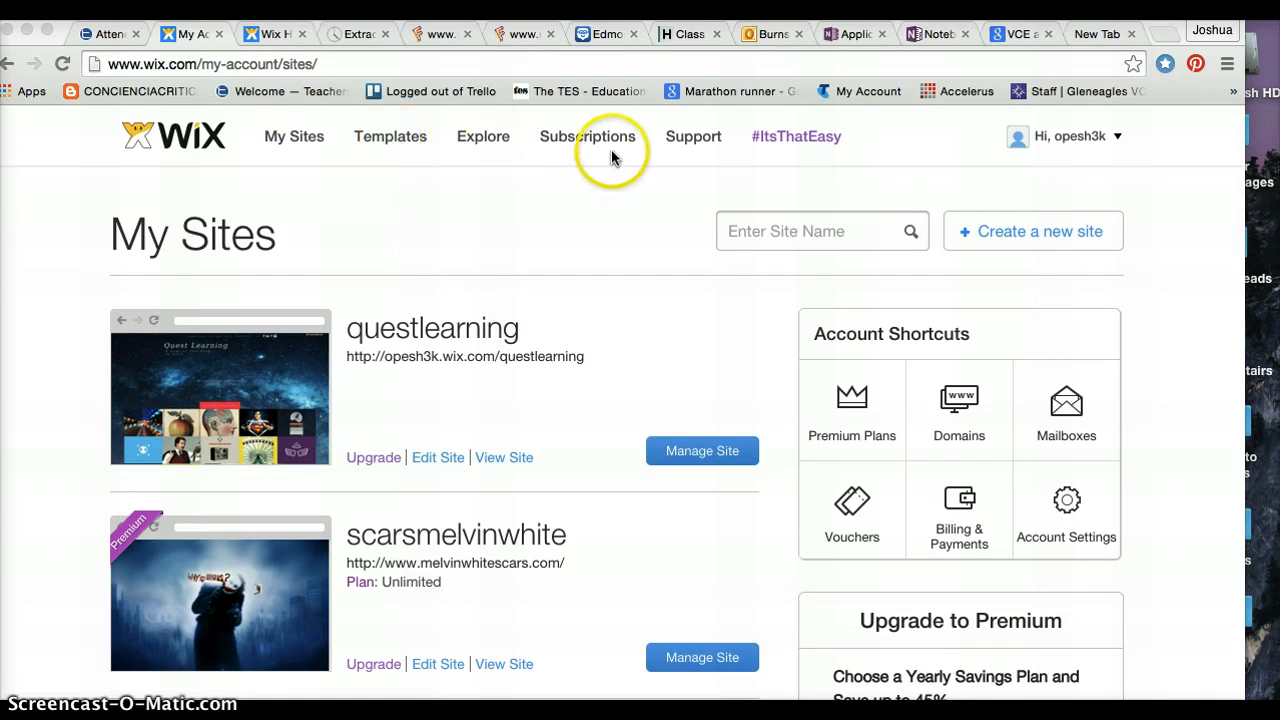
{"action": "left_click", "coordinate": [992, 240]}
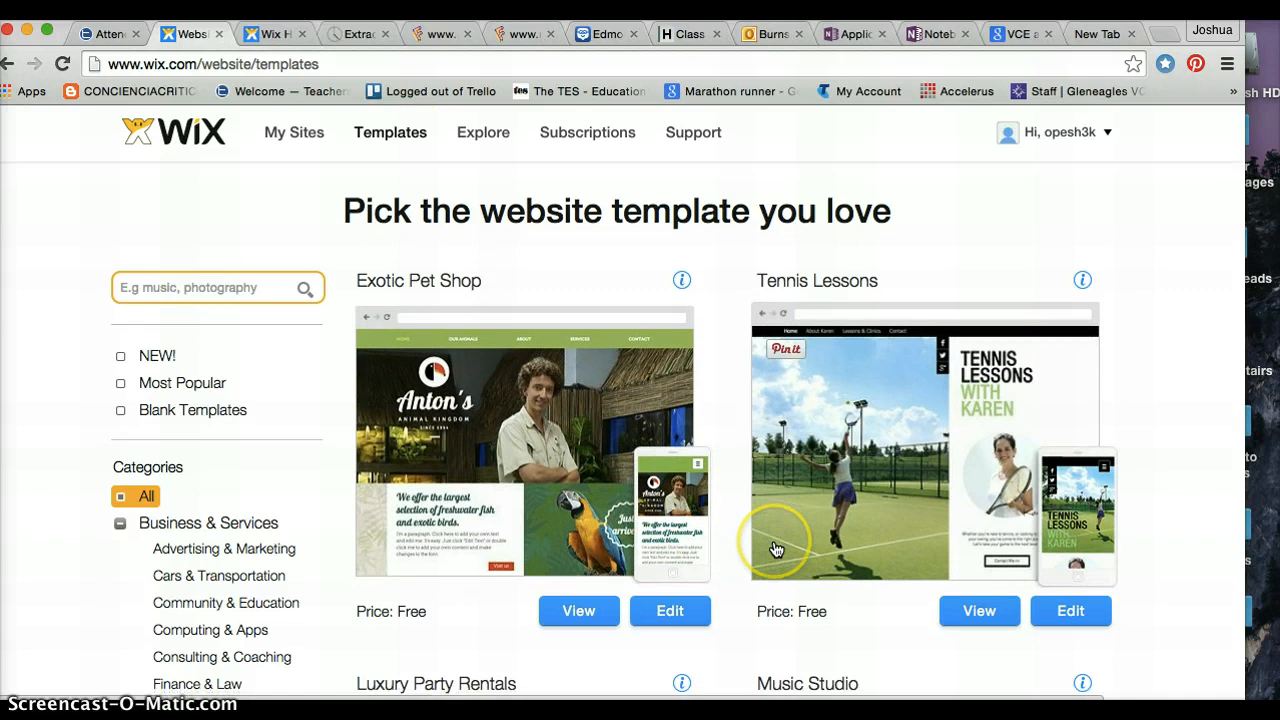
- Look through the first page of website templates across all categories
{"action": "scroll", "coordinate": [766, 546], "scroll_direction": "down", "scroll_amount": 2}
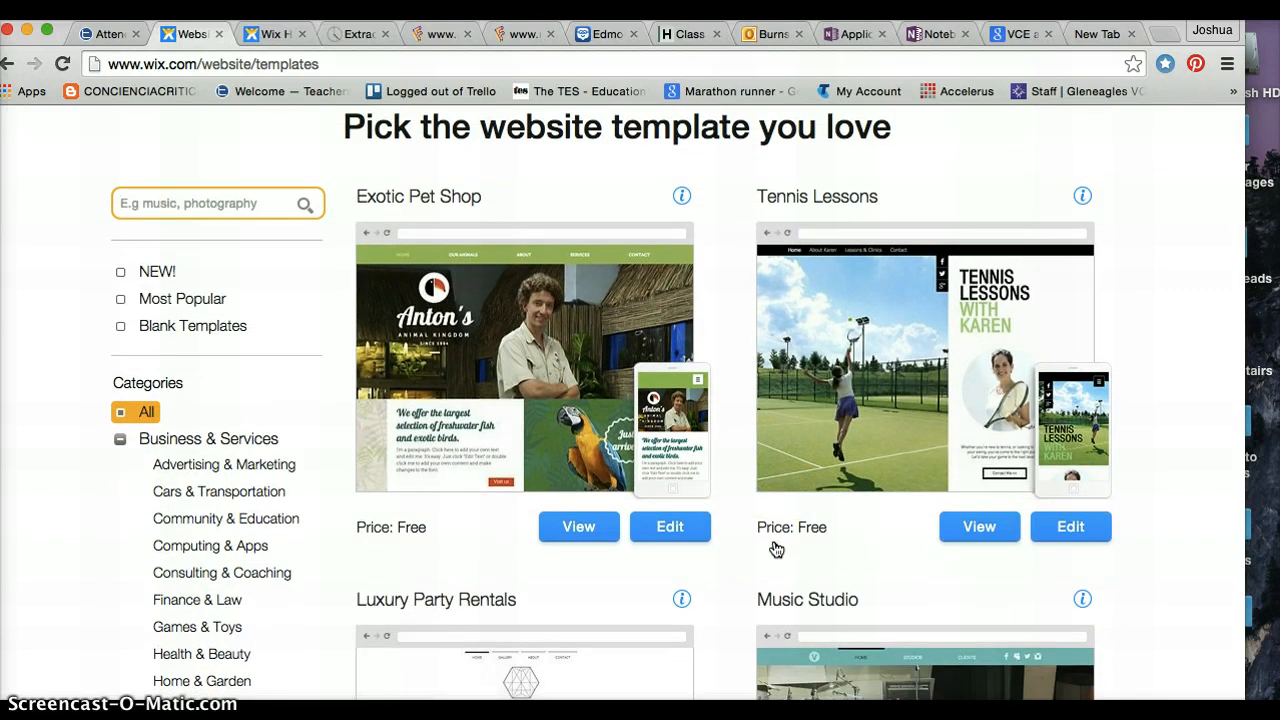
{"action": "scroll", "coordinate": [776, 549], "scroll_direction": "down", "scroll_amount": 3}
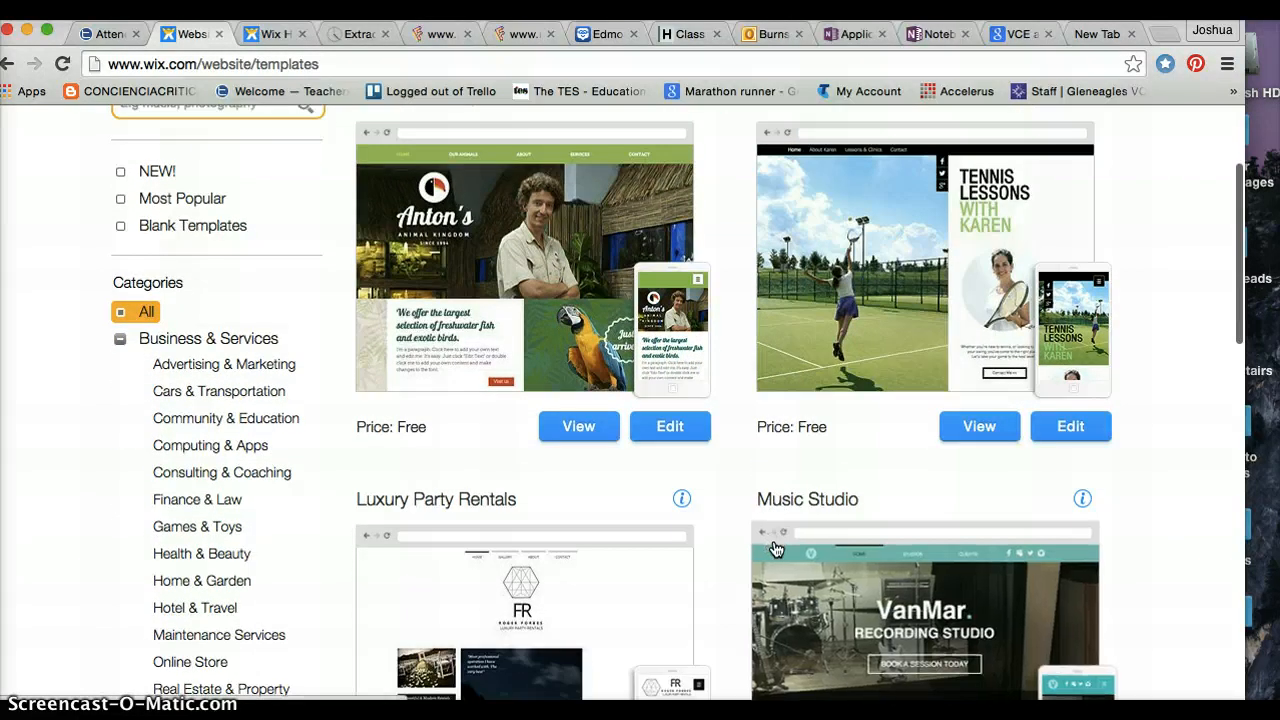
{"action": "scroll", "coordinate": [776, 549], "scroll_direction": "down", "scroll_amount": 2}
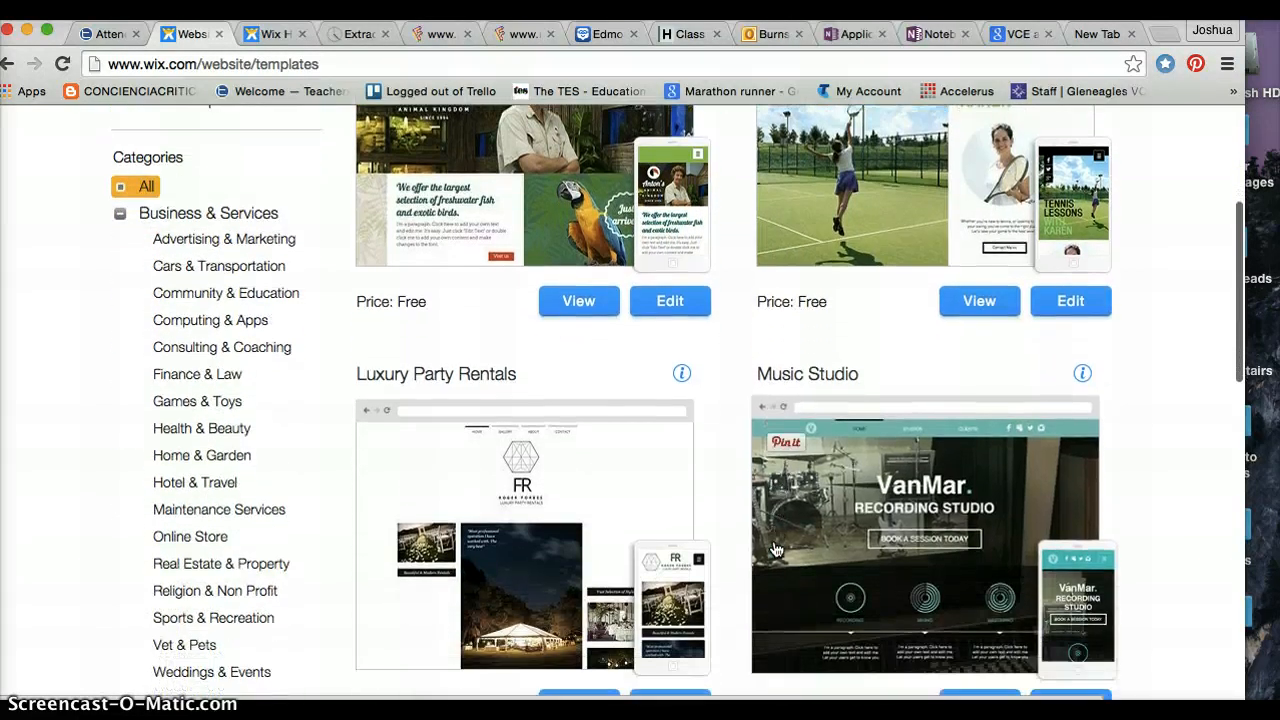
{"action": "scroll", "coordinate": [776, 549], "scroll_direction": "up", "scroll_amount": 2}
{"action": "scroll", "coordinate": [776, 549], "scroll_direction": "down", "scroll_amount": 15}
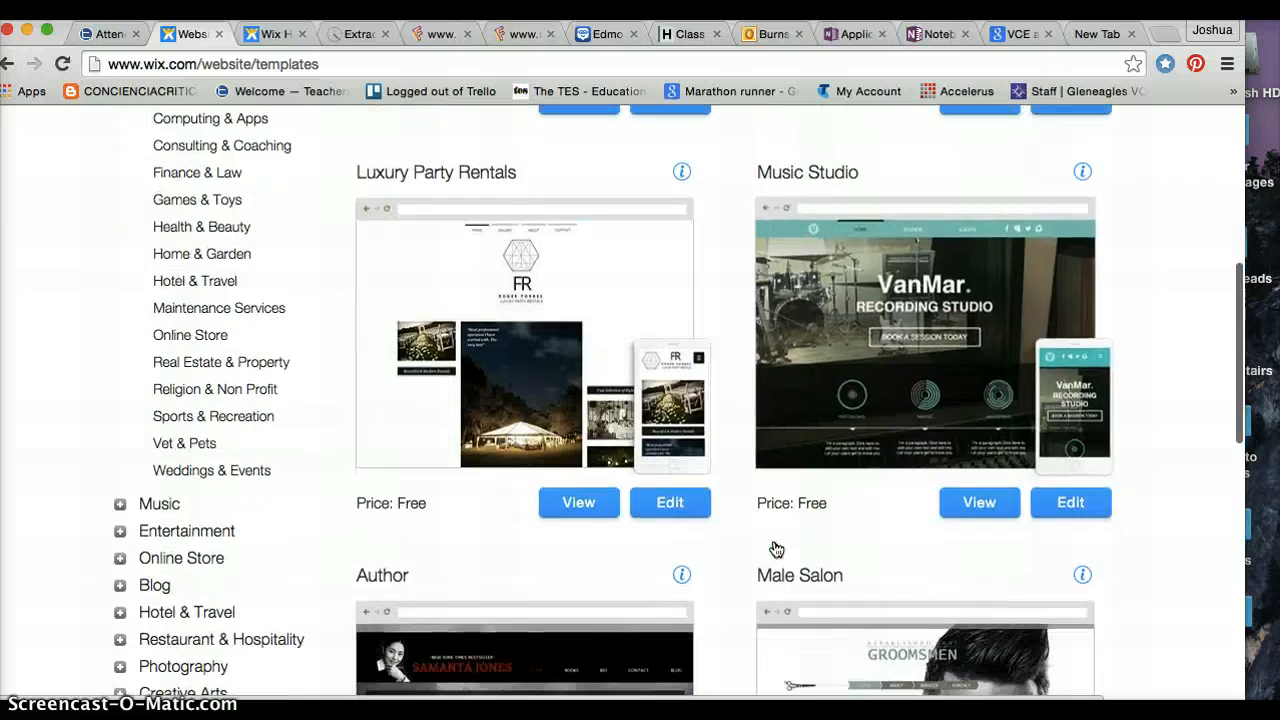
{"action": "scroll", "coordinate": [771, 546], "scroll_direction": "down", "scroll_amount": 2}
{"action": "scroll", "coordinate": [771, 545], "scroll_direction": "up", "scroll_amount": 20}
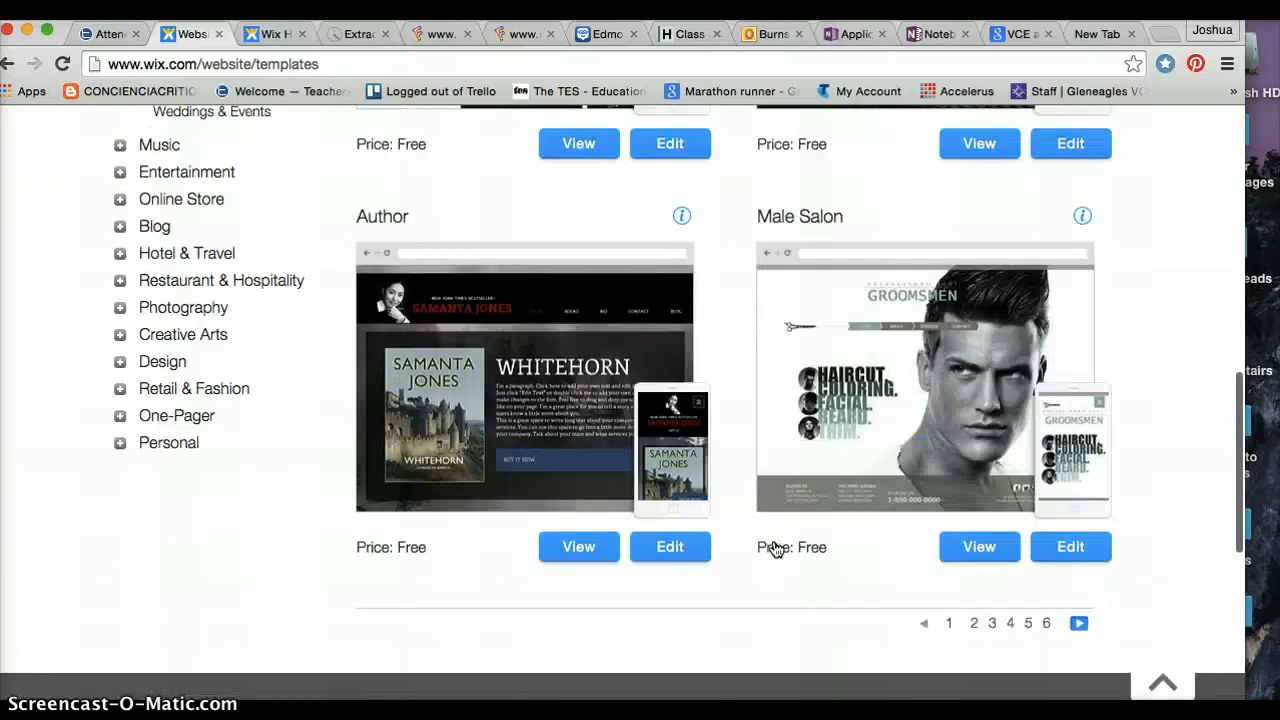
{"action": "left_click", "coordinate": [630, 549]}
- Filter the templates to the Travel subcategory of Hotel & Travel
{"action": "scroll", "coordinate": [630, 549], "scroll_direction": "down", "scroll_amount": 3}
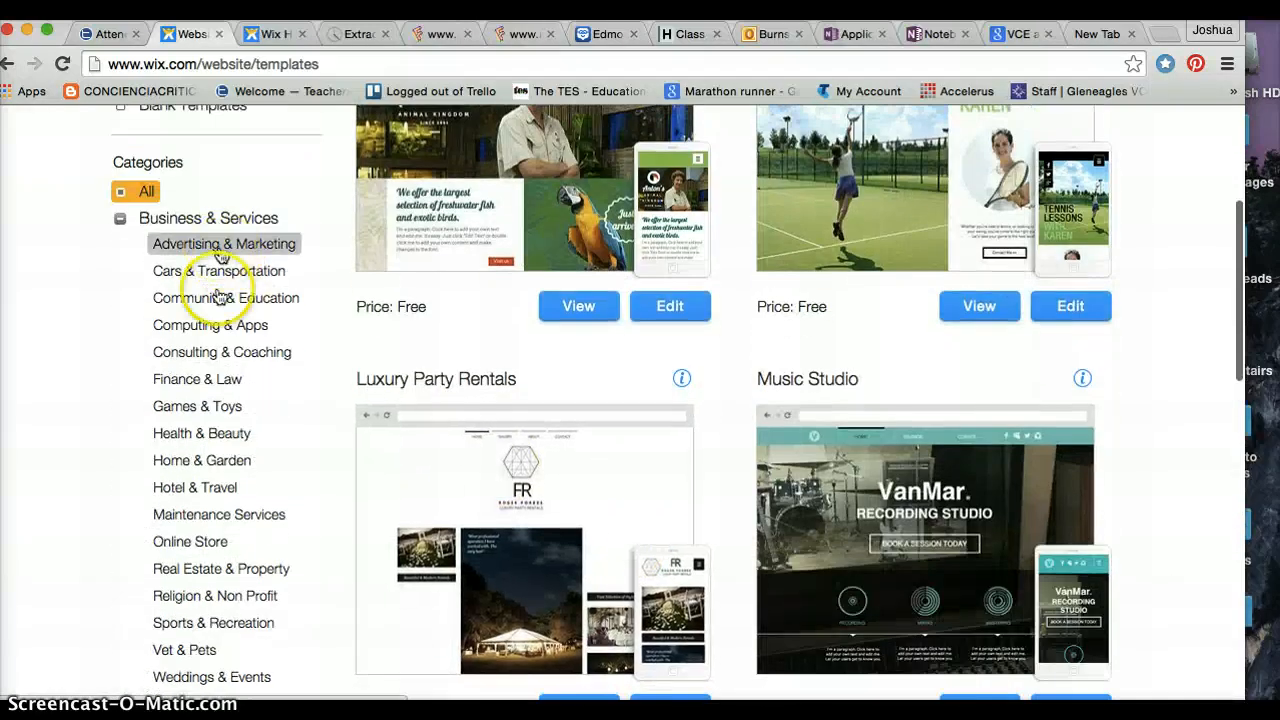
{"action": "scroll", "coordinate": [200, 458], "scroll_direction": "down", "scroll_amount": 2}
{"action": "scroll", "coordinate": [200, 458], "scroll_direction": "down", "scroll_amount": 3}
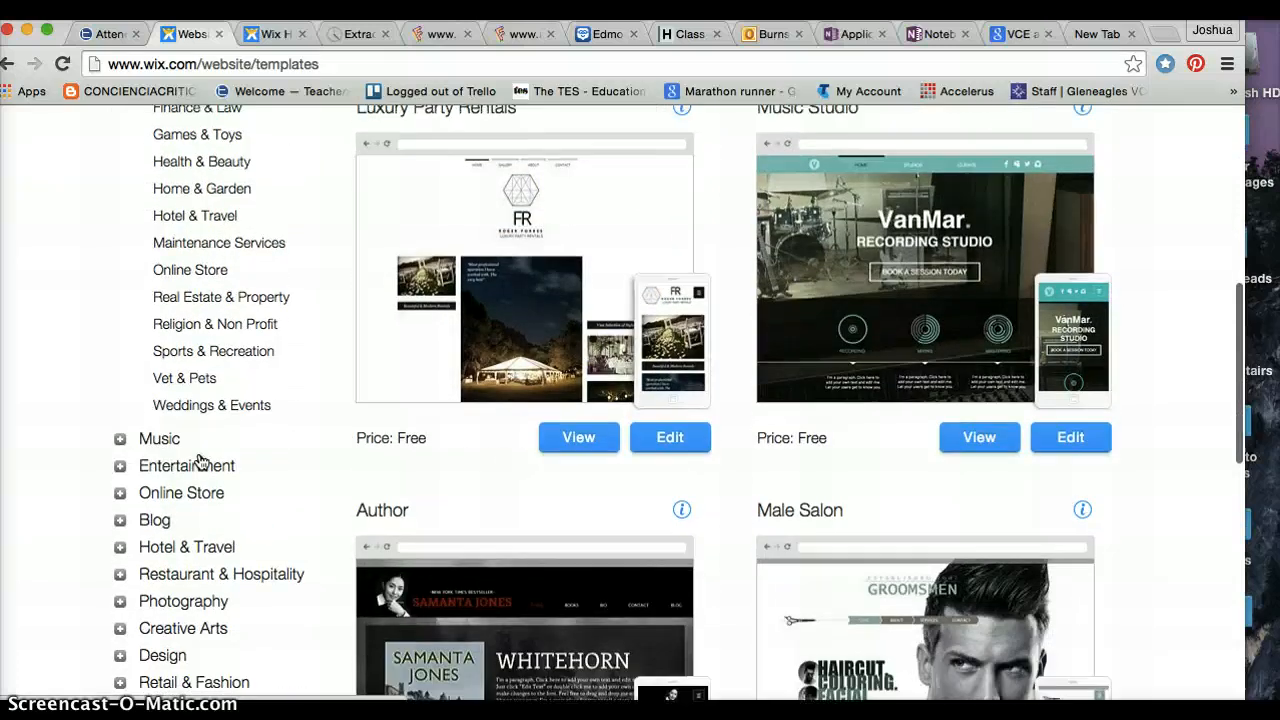
{"action": "scroll", "coordinate": [200, 466], "scroll_direction": "down", "scroll_amount": 1}
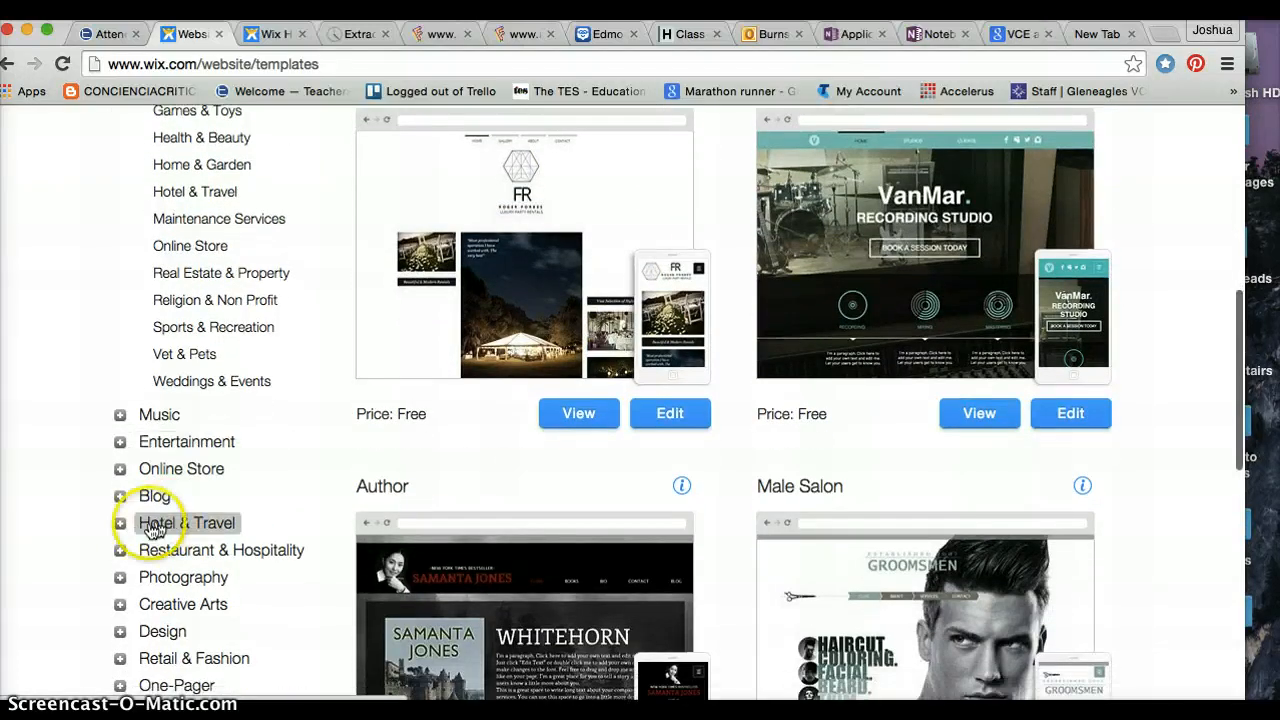
{"action": "left_click", "coordinate": [121, 526]}
{"action": "left_click", "coordinate": [165, 576]}
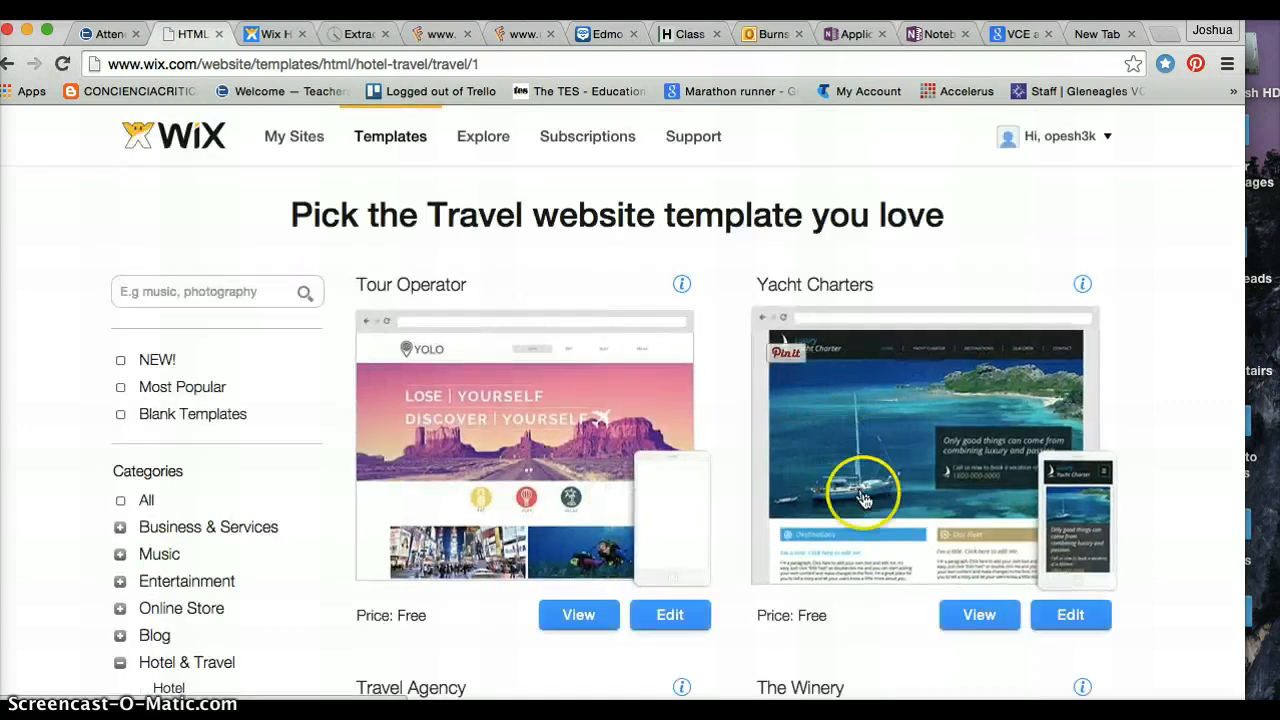
- Look over the Travel templates and open the Tour Operator template for editing
{"action": "scroll", "coordinate": [860, 495], "scroll_direction": "down", "scroll_amount": 5}
{"action": "scroll", "coordinate": [865, 500], "scroll_direction": "up", "scroll_amount": 2}
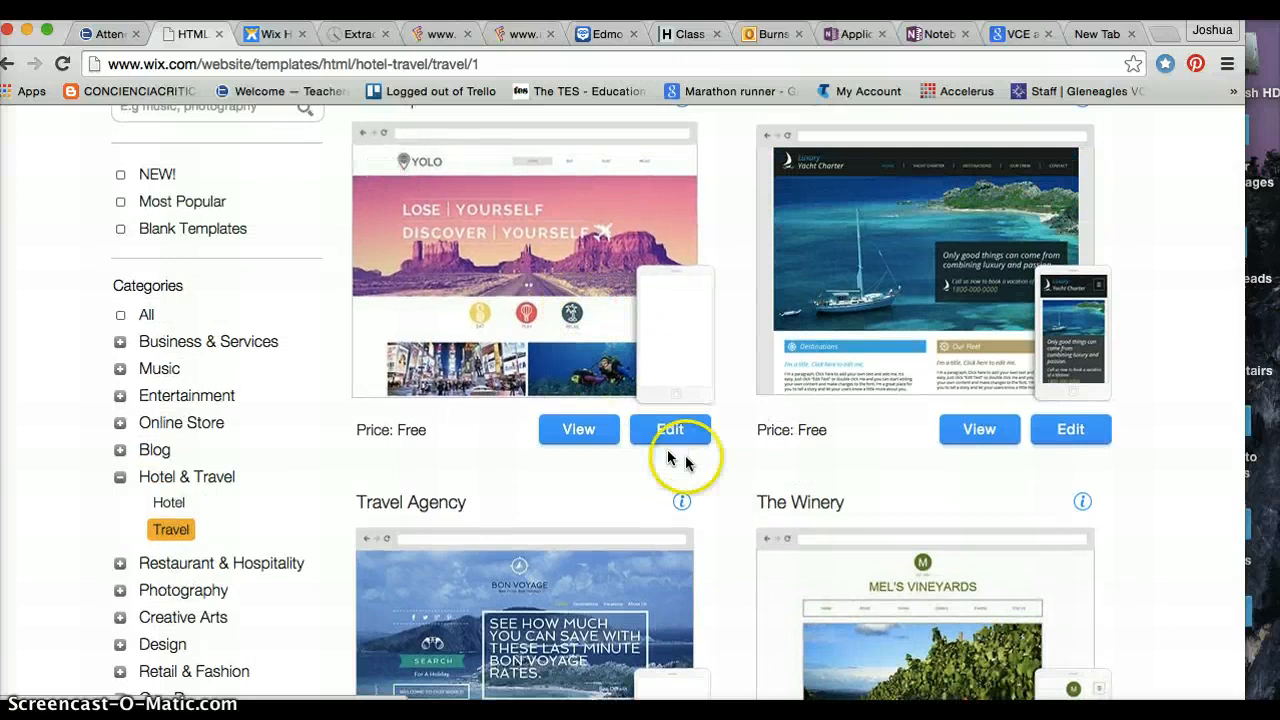
{"action": "scroll", "coordinate": [673, 444], "scroll_direction": "up", "scroll_amount": 1}
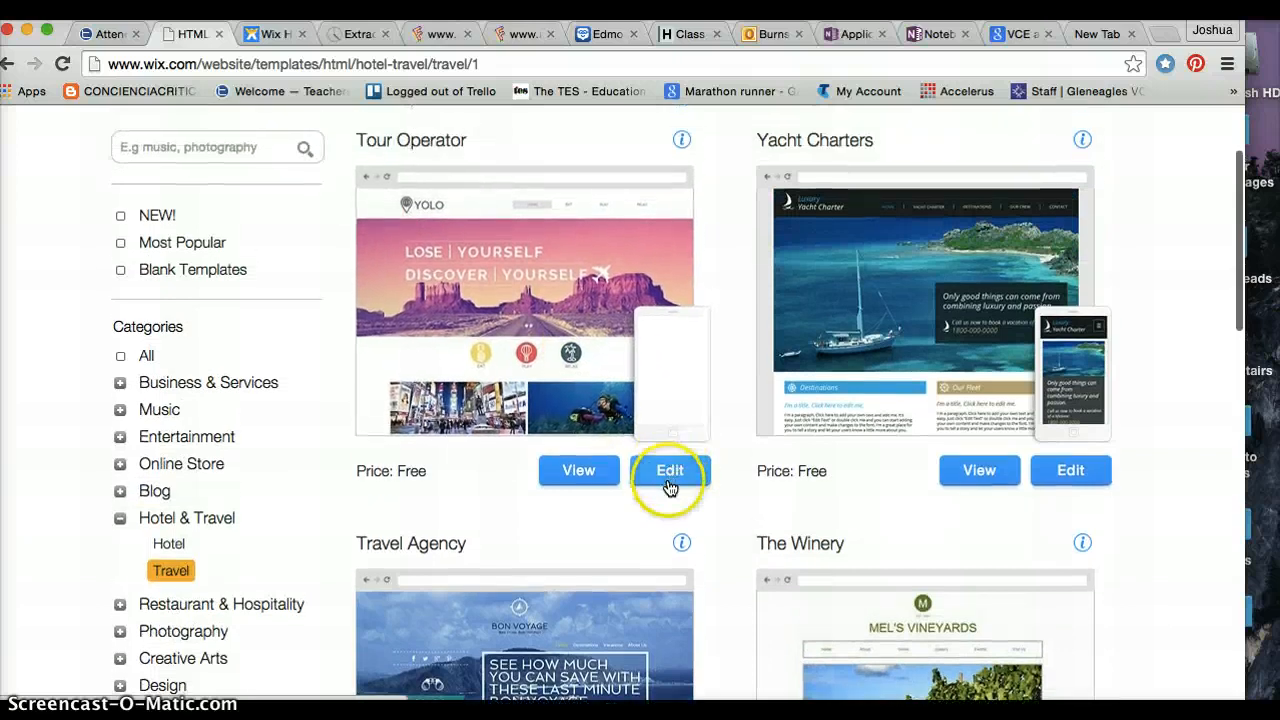
{"action": "left_click", "coordinate": [670, 474]}
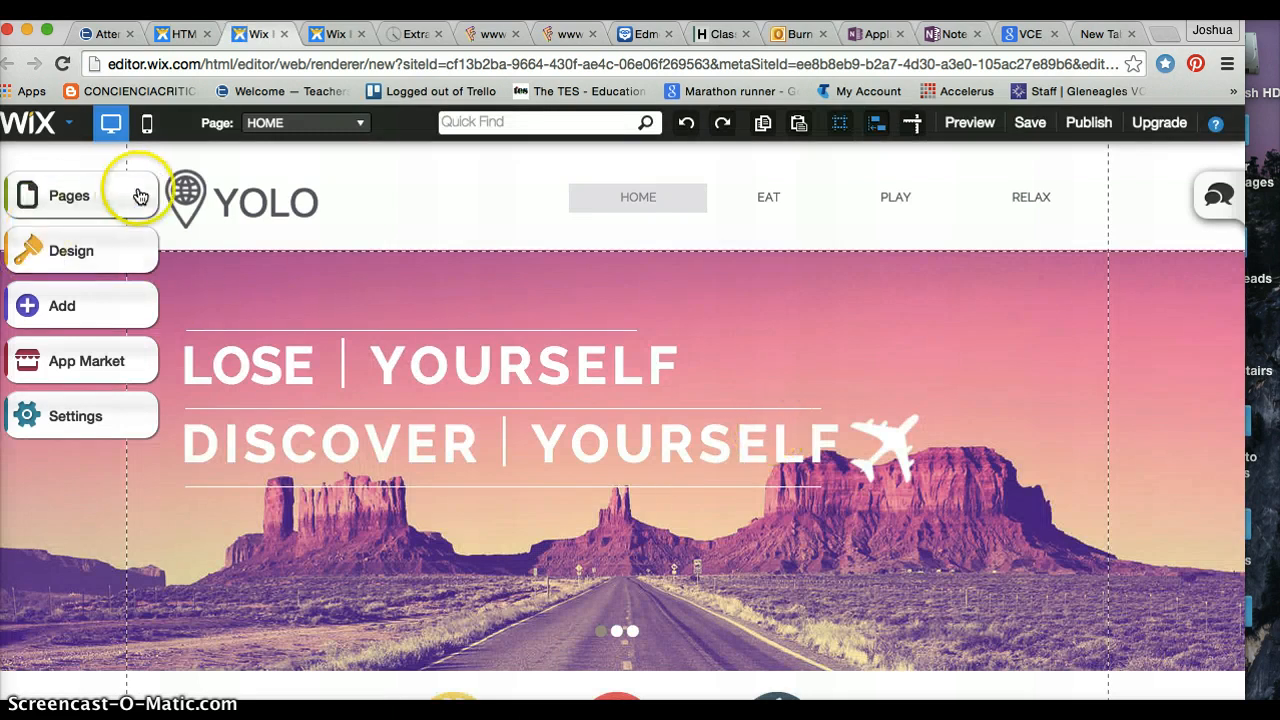
- Examine the Tour Operator home page in the editor and in preview mode, and return to the editor
{"action": "scroll", "coordinate": [909, 333], "scroll_direction": "down", "scroll_amount": 1}
{"action": "scroll", "coordinate": [909, 333], "scroll_direction": "down", "scroll_amount": 2}
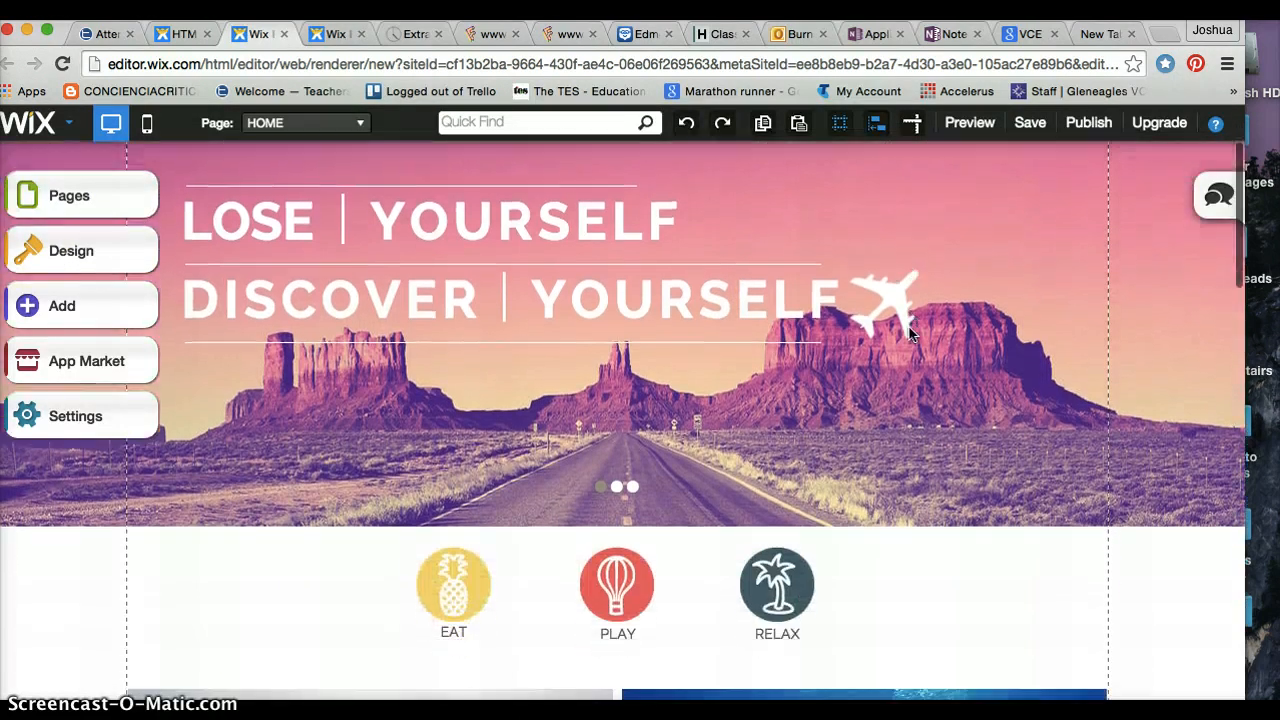
{"action": "scroll", "coordinate": [620, 400], "scroll_direction": "up", "scroll_amount": 3}
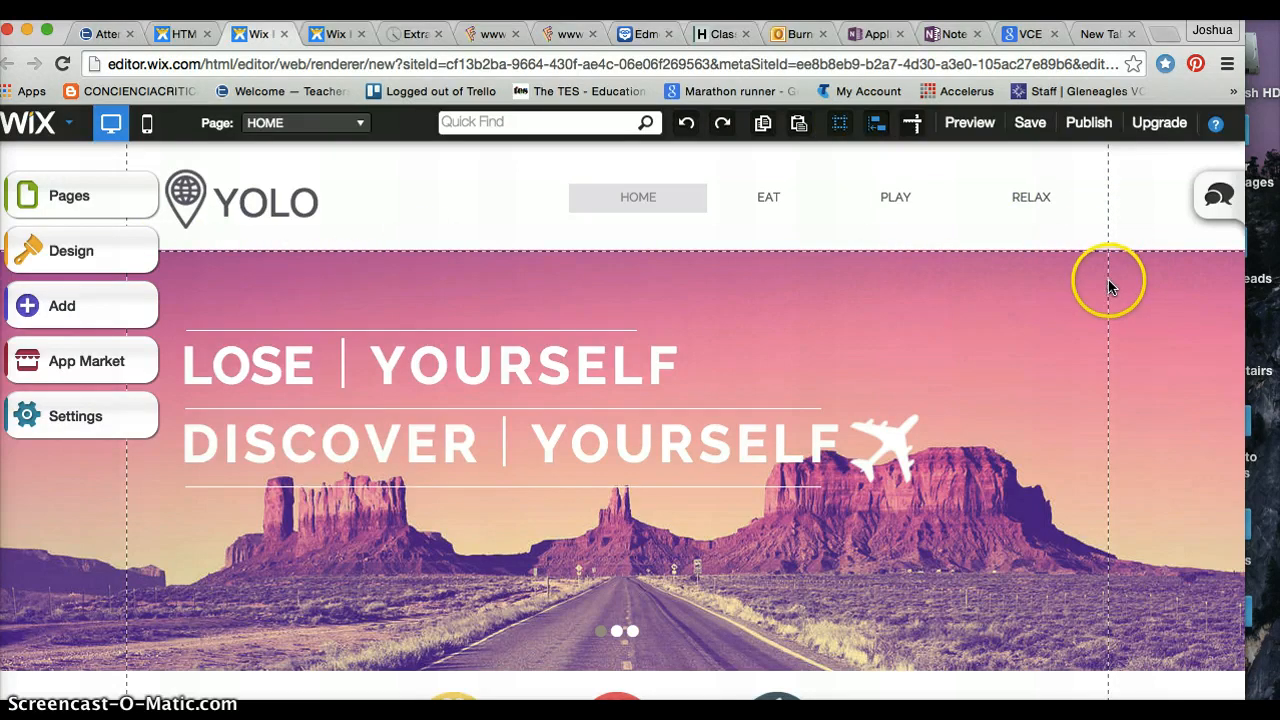
{"action": "left_click", "coordinate": [976, 124]}
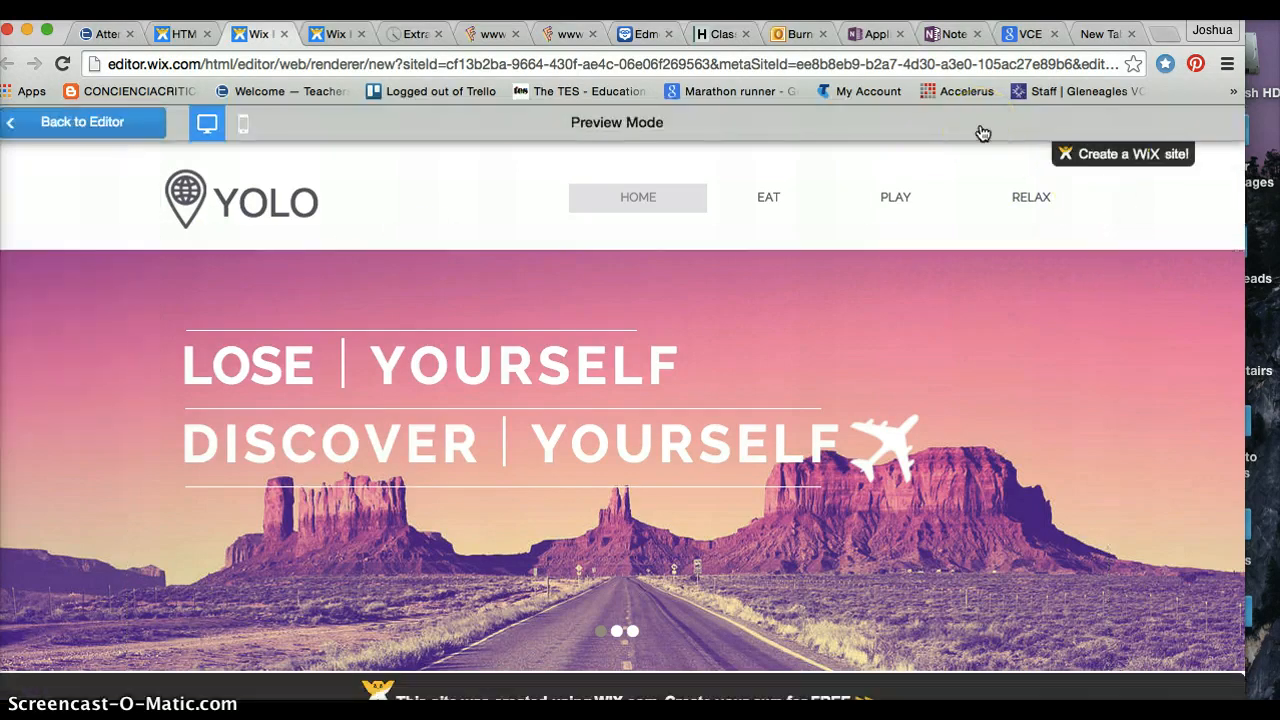
{"action": "scroll", "coordinate": [747, 387], "scroll_direction": "down", "scroll_amount": 3}
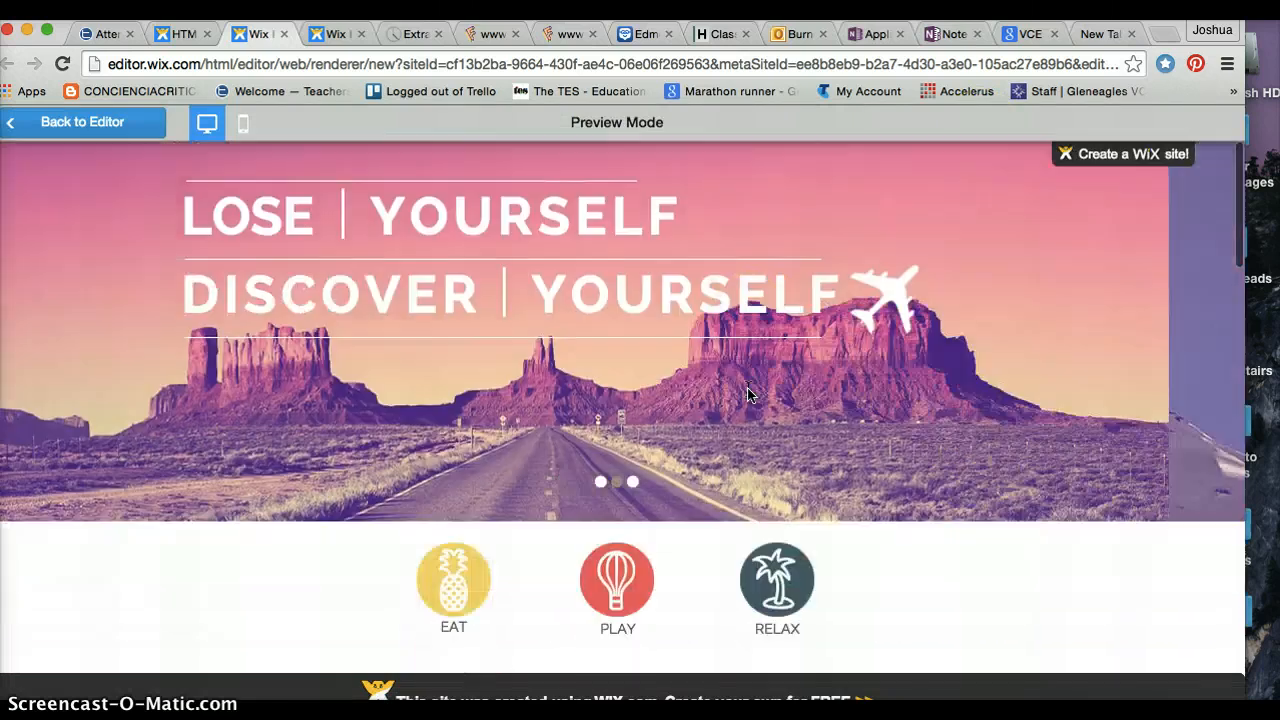
{"action": "scroll", "coordinate": [747, 385], "scroll_direction": "up", "scroll_amount": 3}
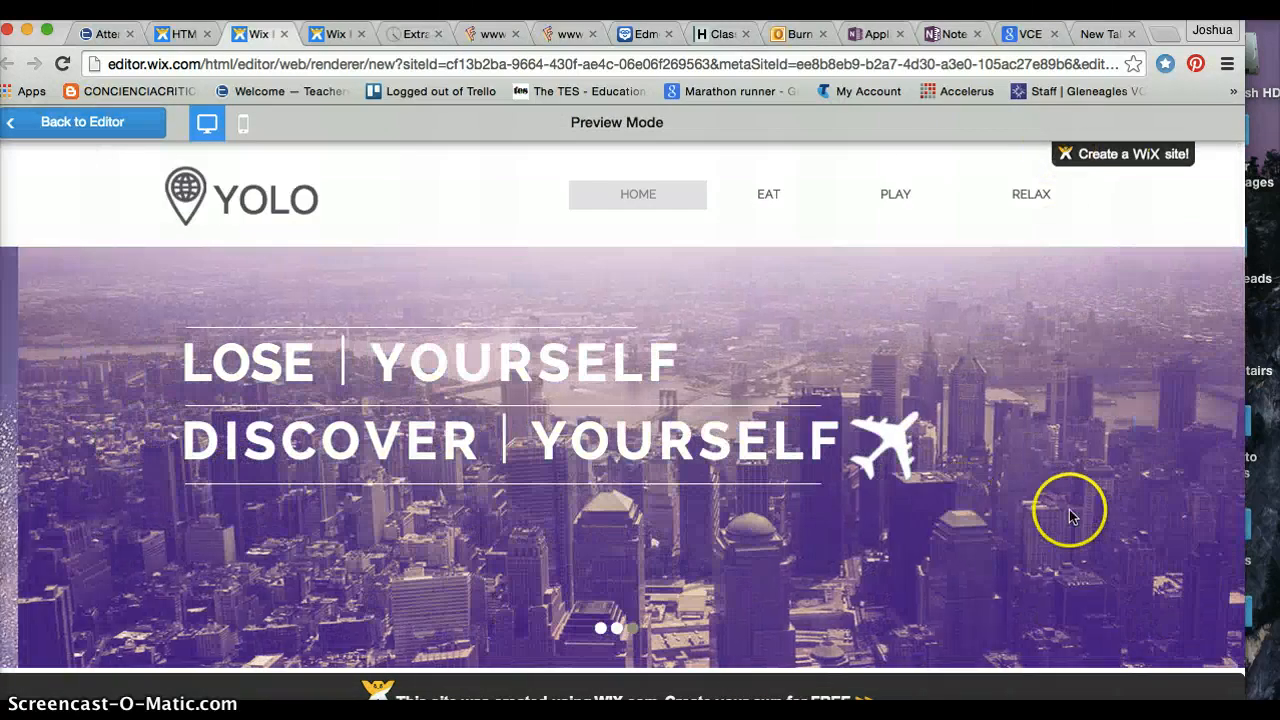
{"action": "scroll", "coordinate": [1072, 509], "scroll_direction": "down", "scroll_amount": 3}
{"action": "scroll", "coordinate": [1078, 511], "scroll_direction": "up", "scroll_amount": 3}
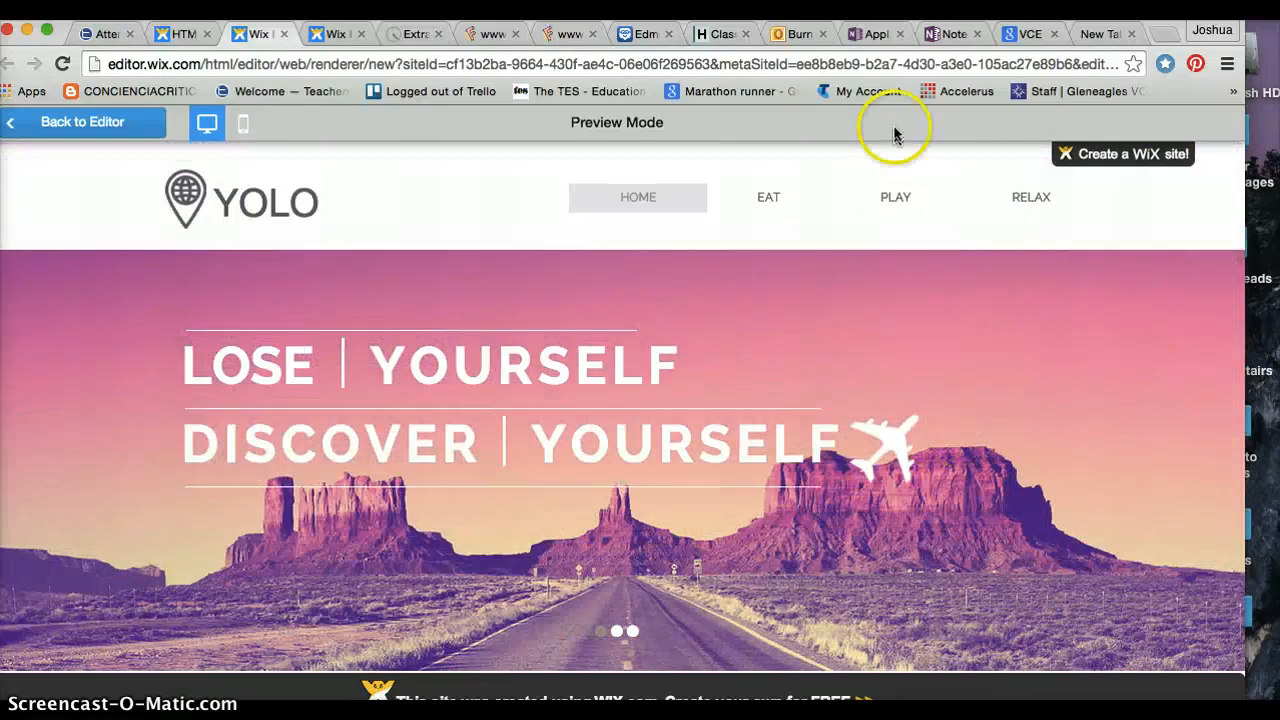
{"action": "scroll", "coordinate": [843, 406], "scroll_direction": "down", "scroll_amount": 2}
{"action": "scroll", "coordinate": [844, 412], "scroll_direction": "up", "scroll_amount": 2}
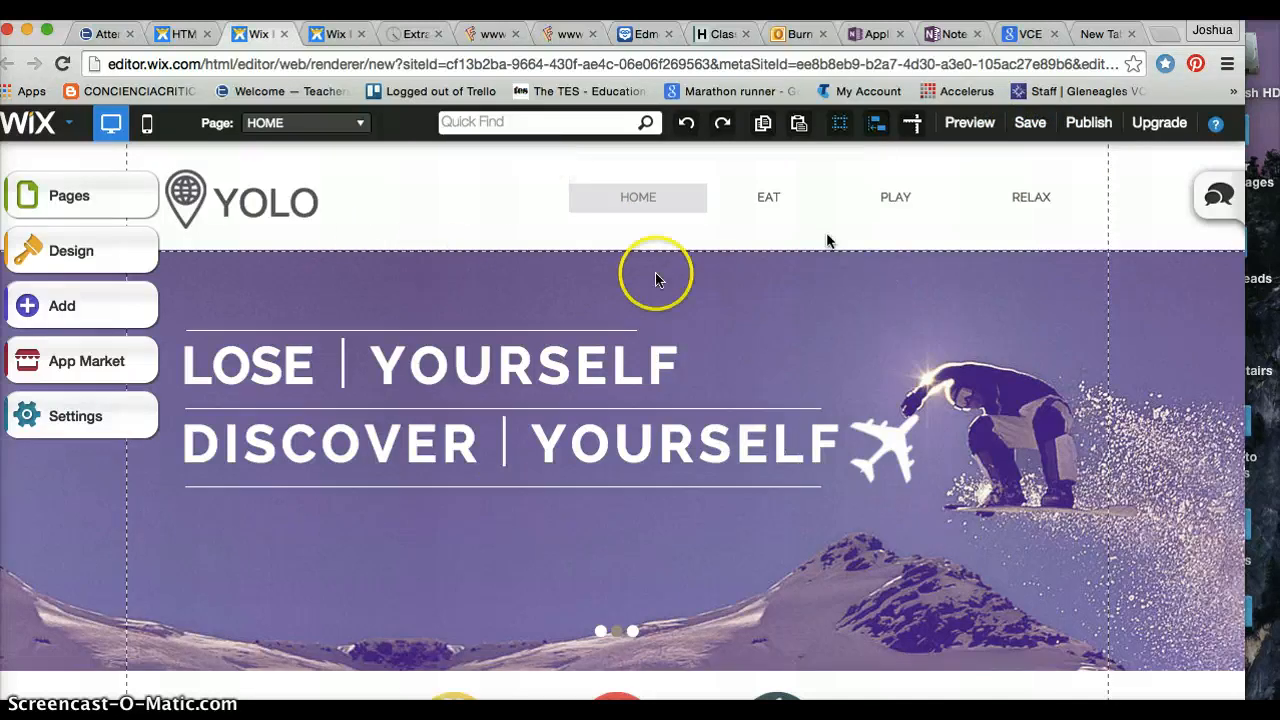
- Revisit the Travel template gallery in its browser tab and return to the Tour Operator editor
{"action": "left_click", "coordinate": [163, 34]}
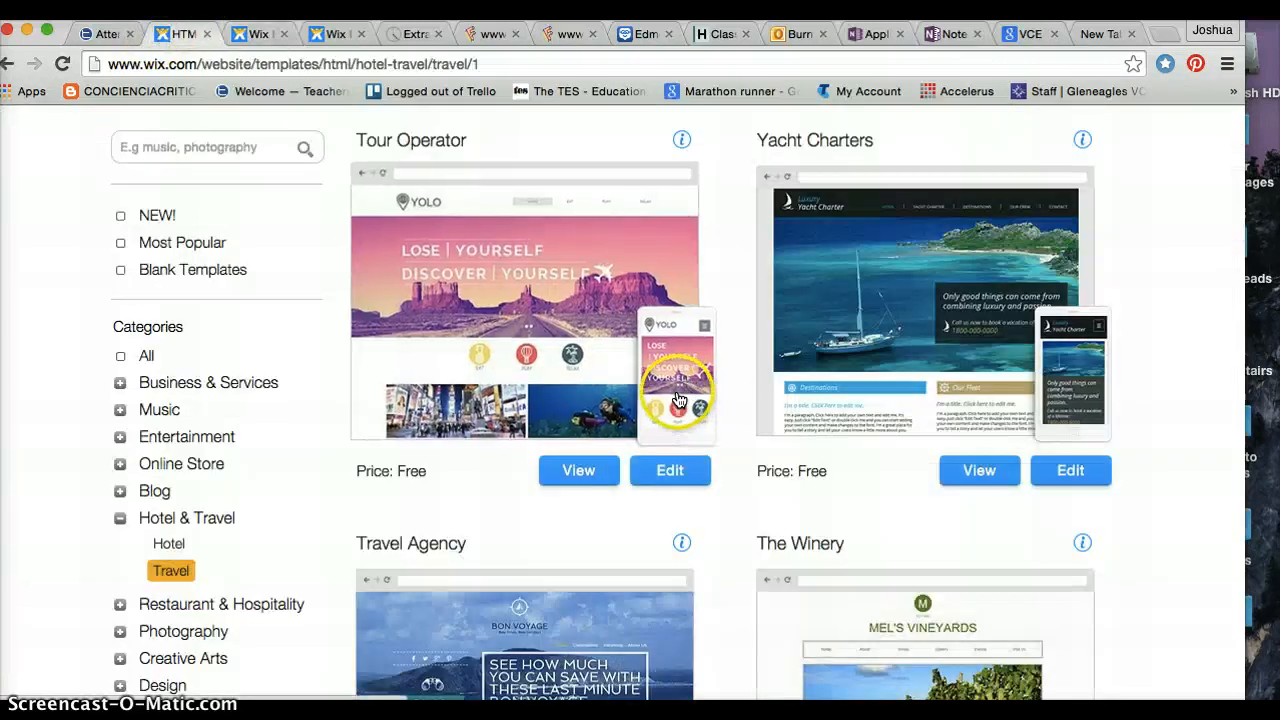
{"action": "scroll", "coordinate": [666, 380], "scroll_direction": "up", "scroll_amount": 3}
{"action": "left_click", "coordinate": [252, 34]}
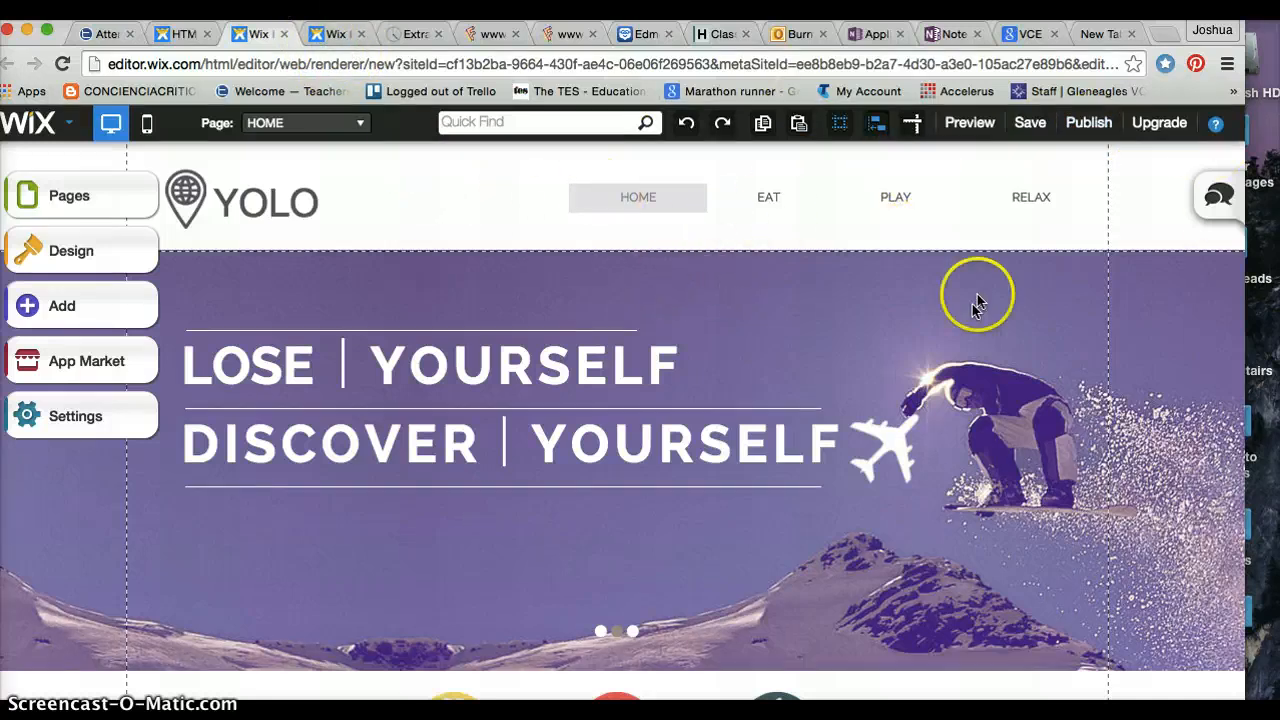
- Close the Quest Learning editor tab, leaving the page without saving, and return to the Tour Operator site's editor
{"action": "left_click", "coordinate": [338, 36]}
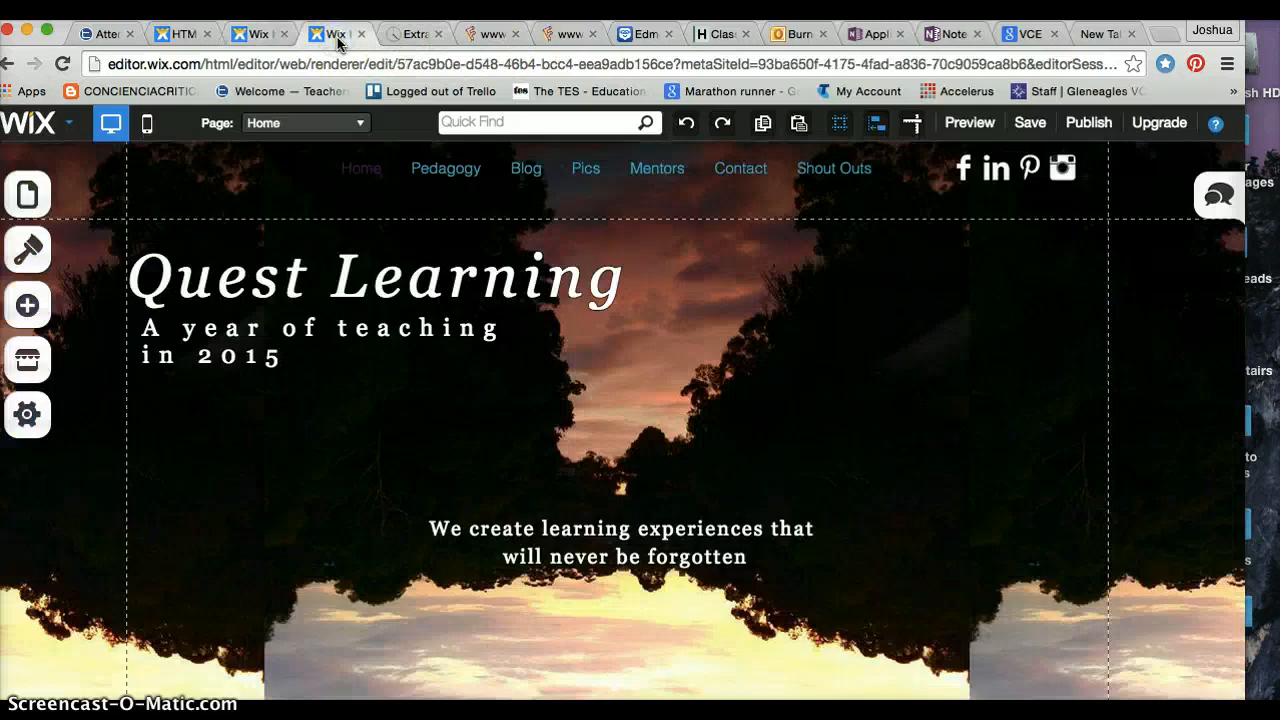
{"action": "left_click", "coordinate": [361, 36]}
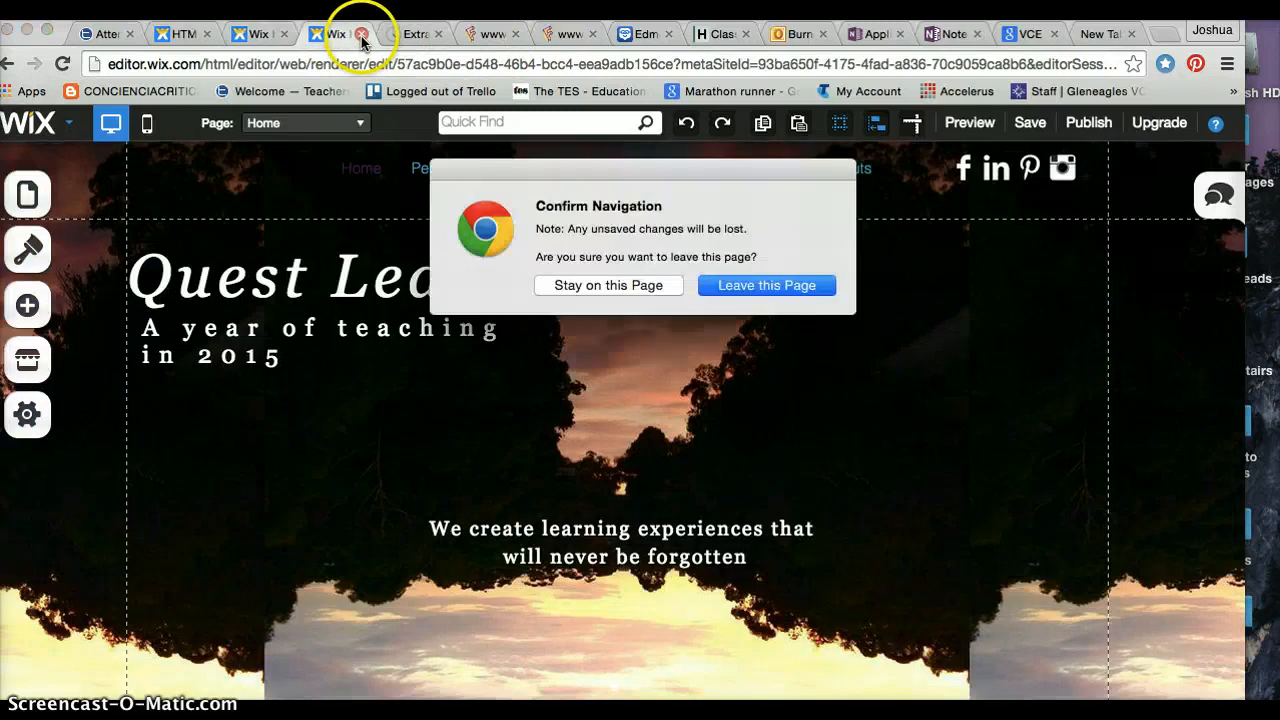
{"action": "left_click", "coordinate": [752, 288]}
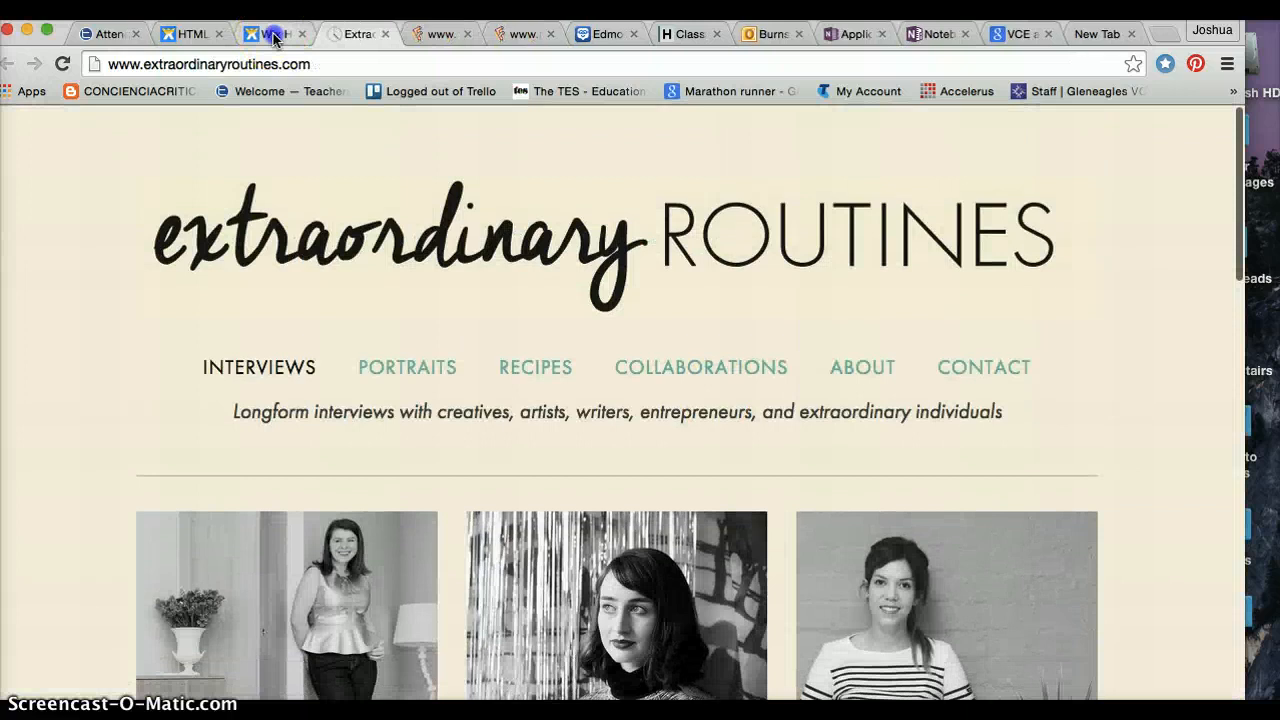
{"action": "left_click", "coordinate": [275, 34]}
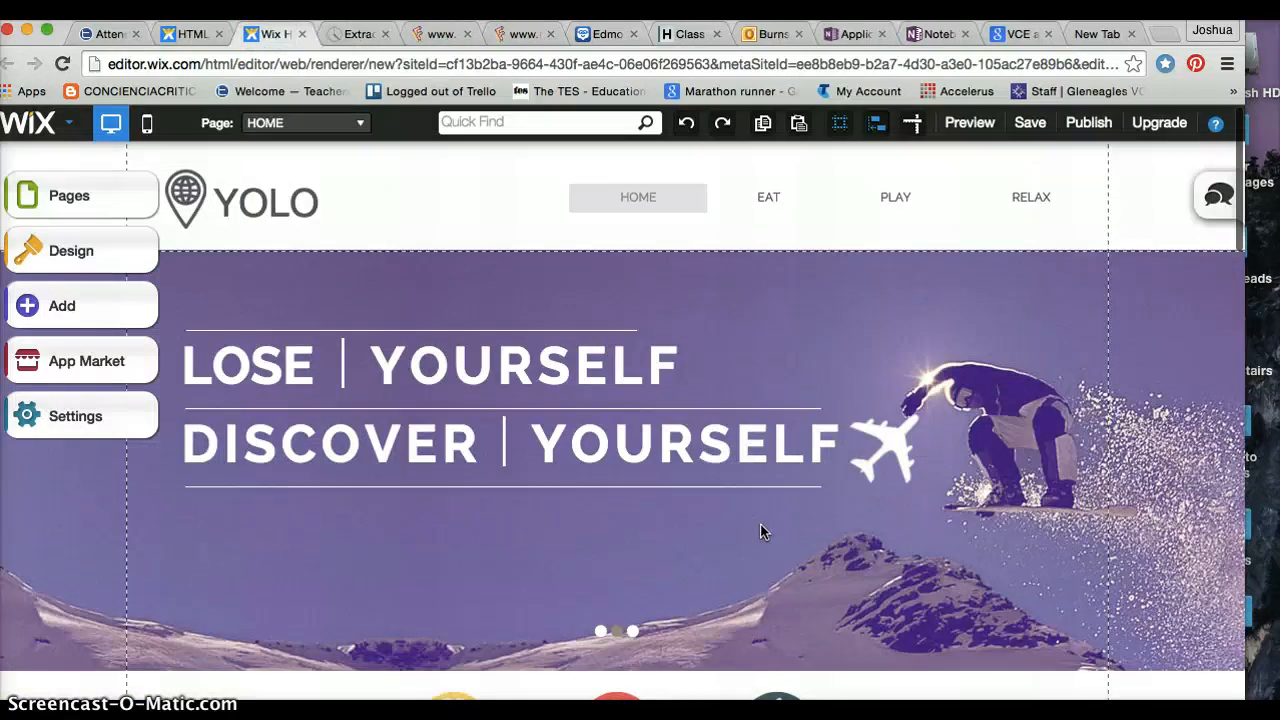
- Examine the home page's layout from the banner through the destination listings to the three news stories
{"action": "scroll", "coordinate": [760, 531], "scroll_direction": "down", "scroll_amount": 2}
{"action": "scroll", "coordinate": [760, 531], "scroll_direction": "down", "scroll_amount": 8}
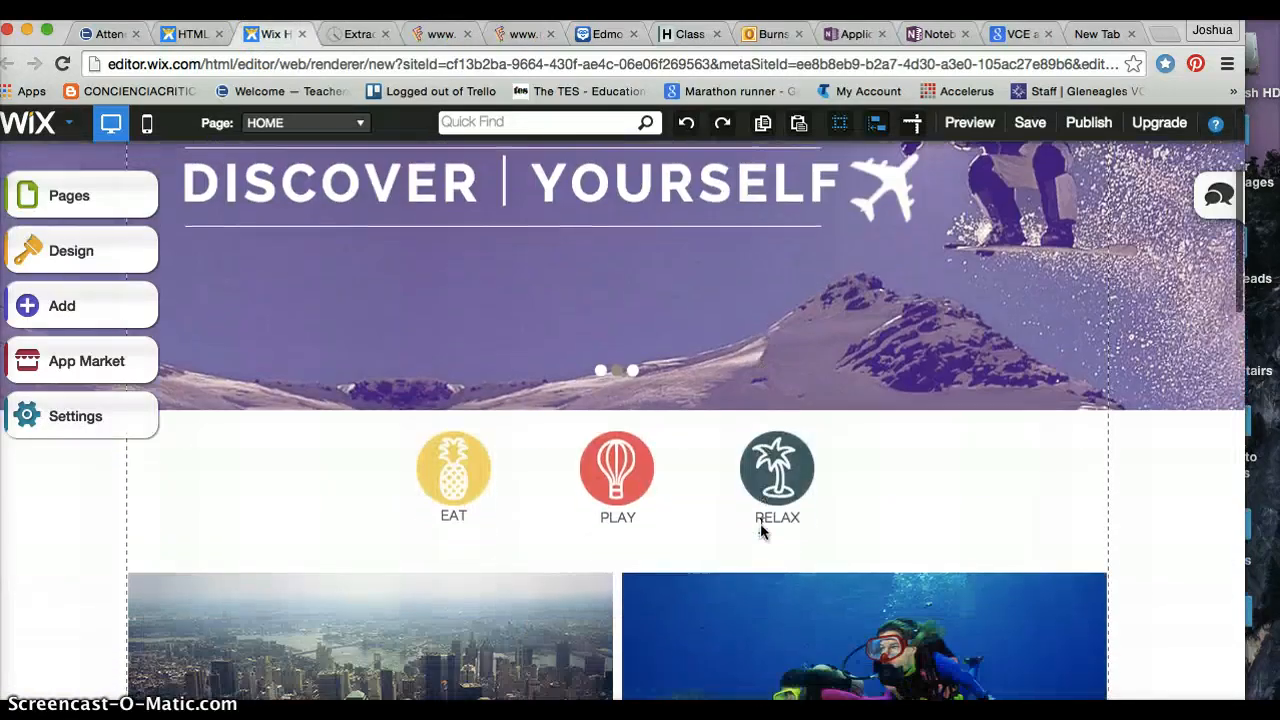
{"action": "scroll", "coordinate": [760, 531], "scroll_direction": "down", "scroll_amount": 2}
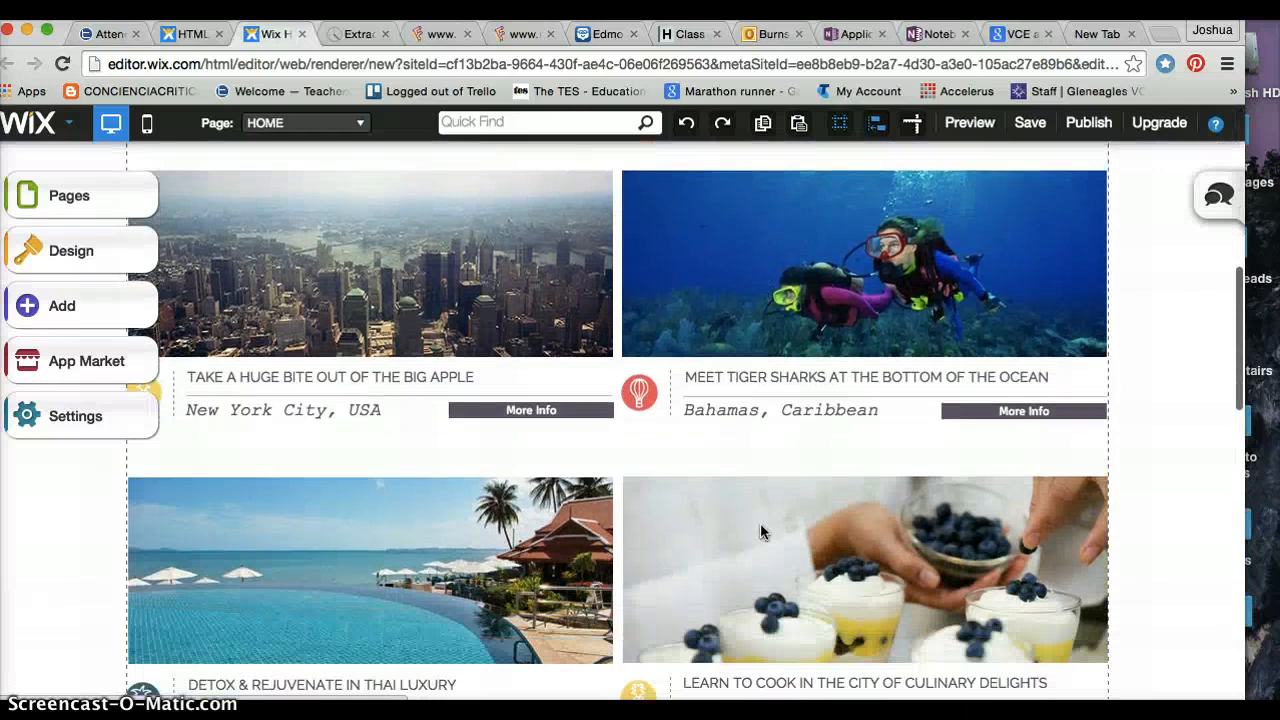
{"action": "scroll", "coordinate": [760, 531], "scroll_direction": "up", "scroll_amount": 8}
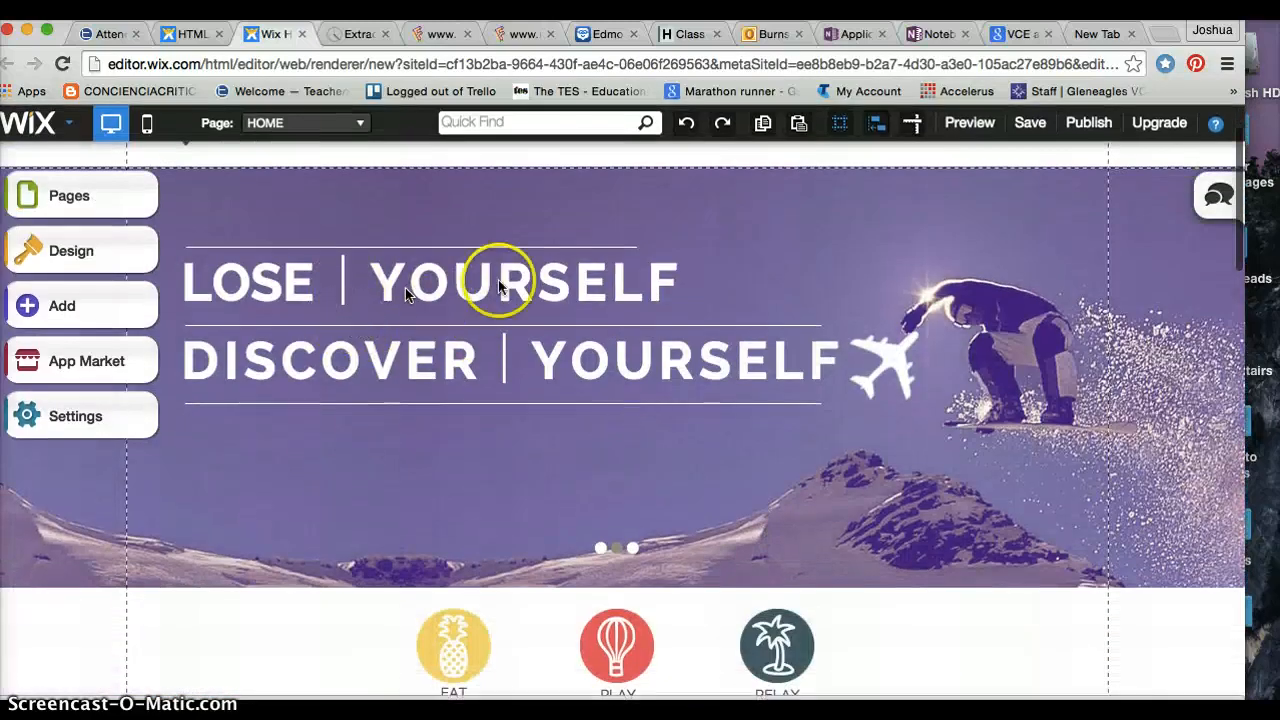
{"action": "scroll", "coordinate": [624, 597], "scroll_direction": "down", "scroll_amount": 10}
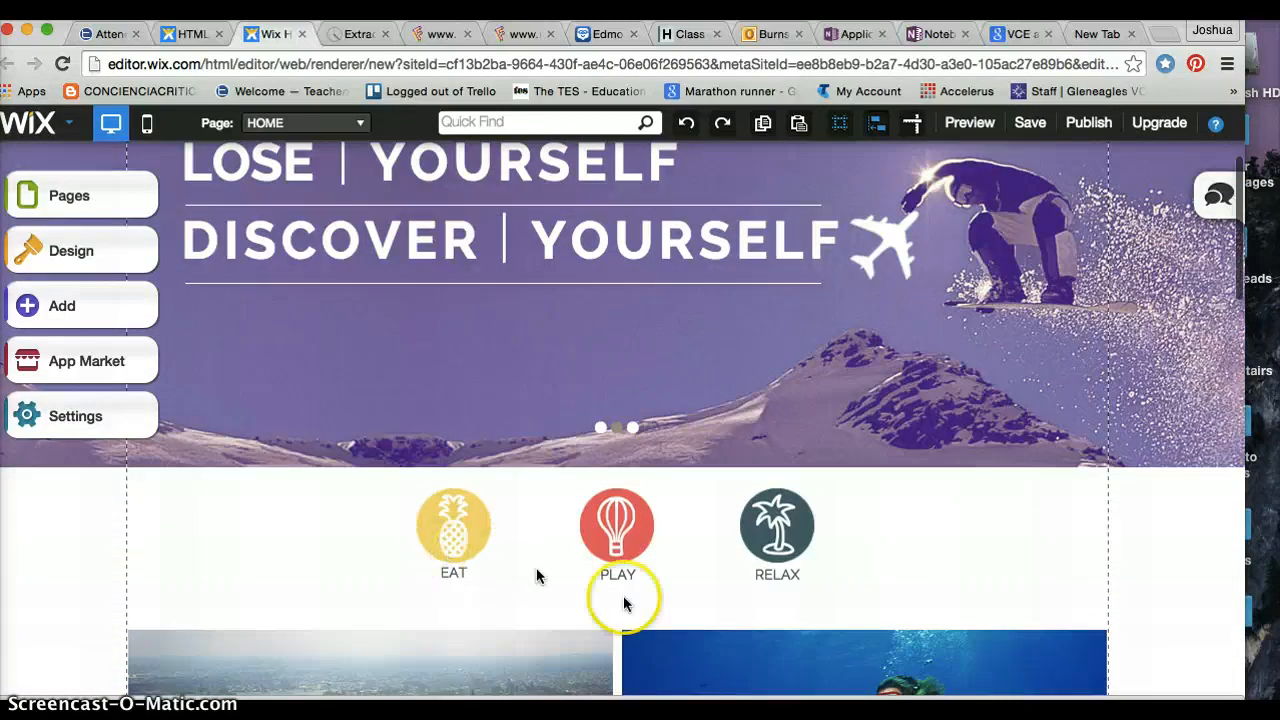
{"action": "scroll", "coordinate": [624, 600], "scroll_direction": "down", "scroll_amount": 3}
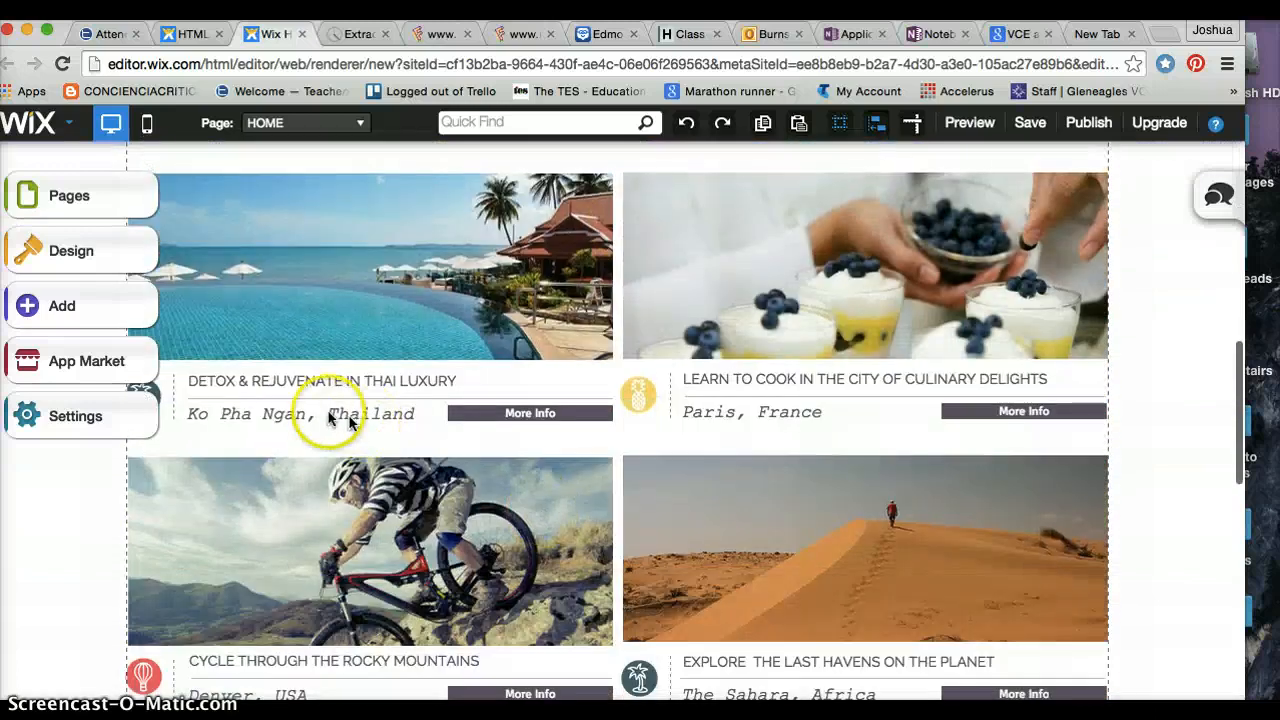
{"action": "scroll", "coordinate": [866, 600], "scroll_direction": "down", "scroll_amount": 3}
{"action": "scroll", "coordinate": [866, 600], "scroll_direction": "down", "scroll_amount": 3}
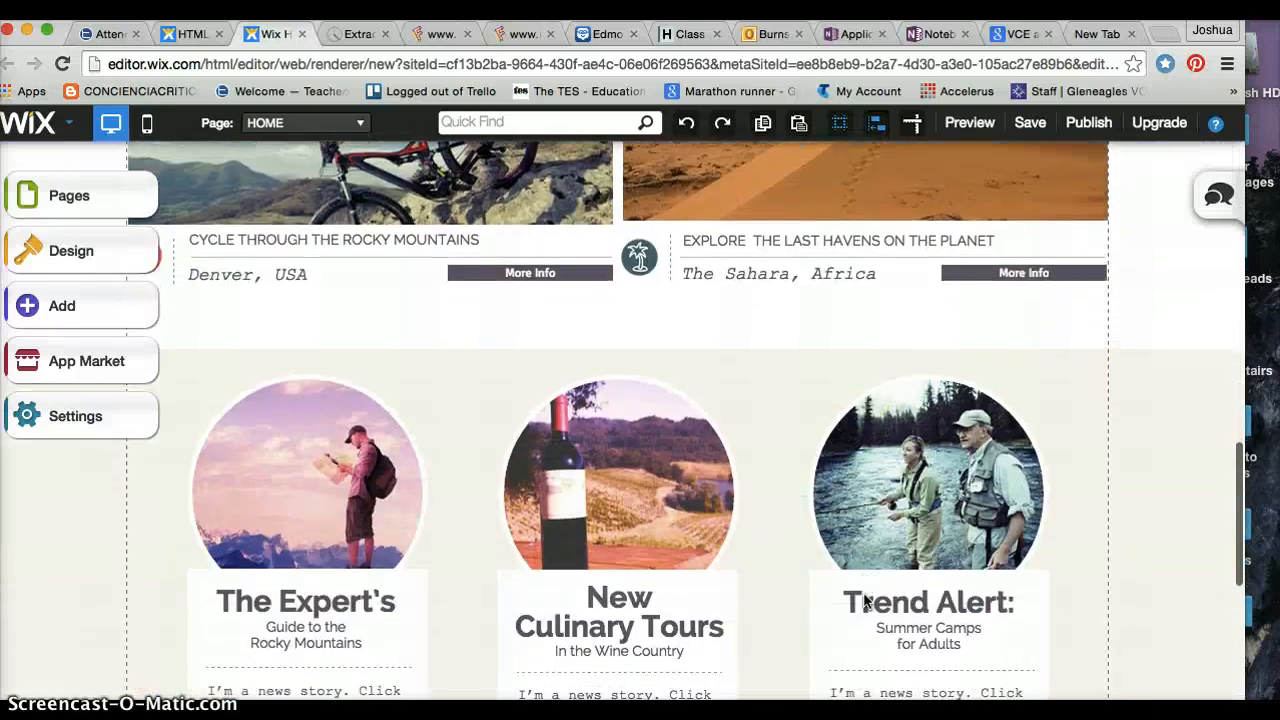
{"action": "scroll", "coordinate": [497, 512], "scroll_direction": "down", "scroll_amount": 2}
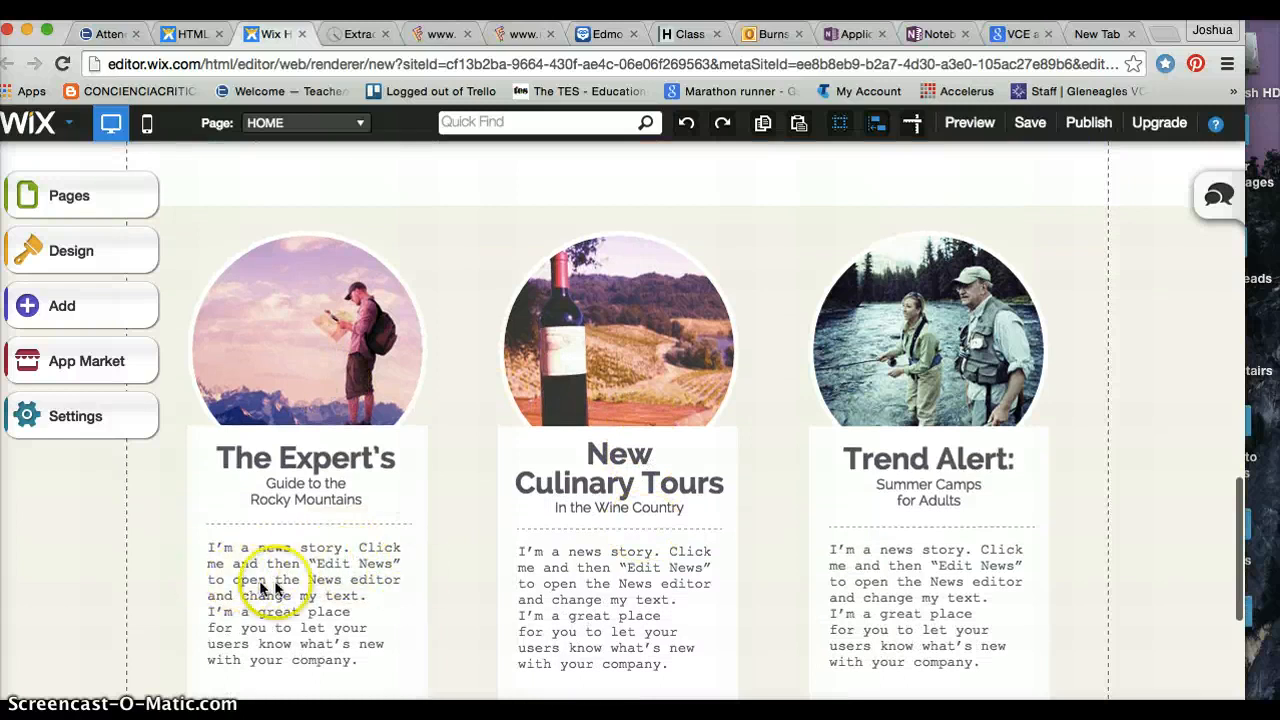
{"action": "scroll", "coordinate": [694, 543], "scroll_direction": "down", "scroll_amount": 2}
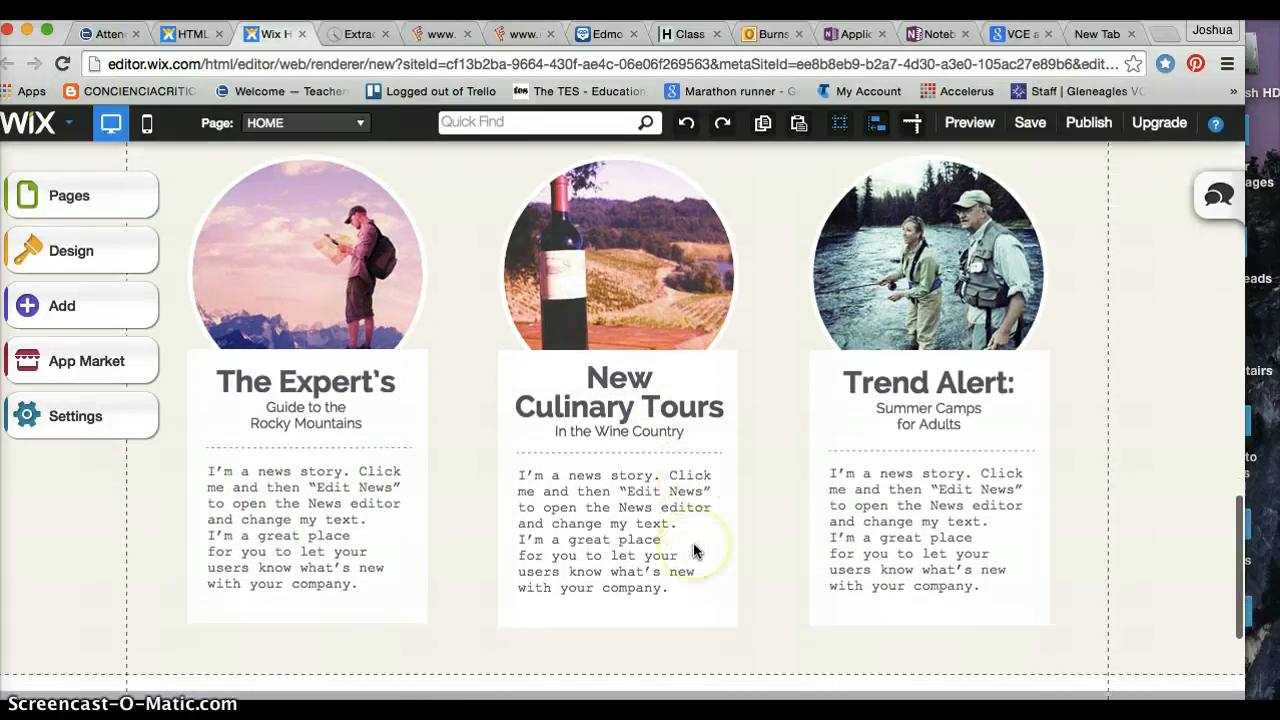
- Examine the bottom of the home page, including the footer's contact form and social links, and return to the header and banner
{"action": "scroll", "coordinate": [697, 551], "scroll_direction": "up", "scroll_amount": 5}
{"action": "scroll", "coordinate": [697, 551], "scroll_direction": "down", "scroll_amount": 10}
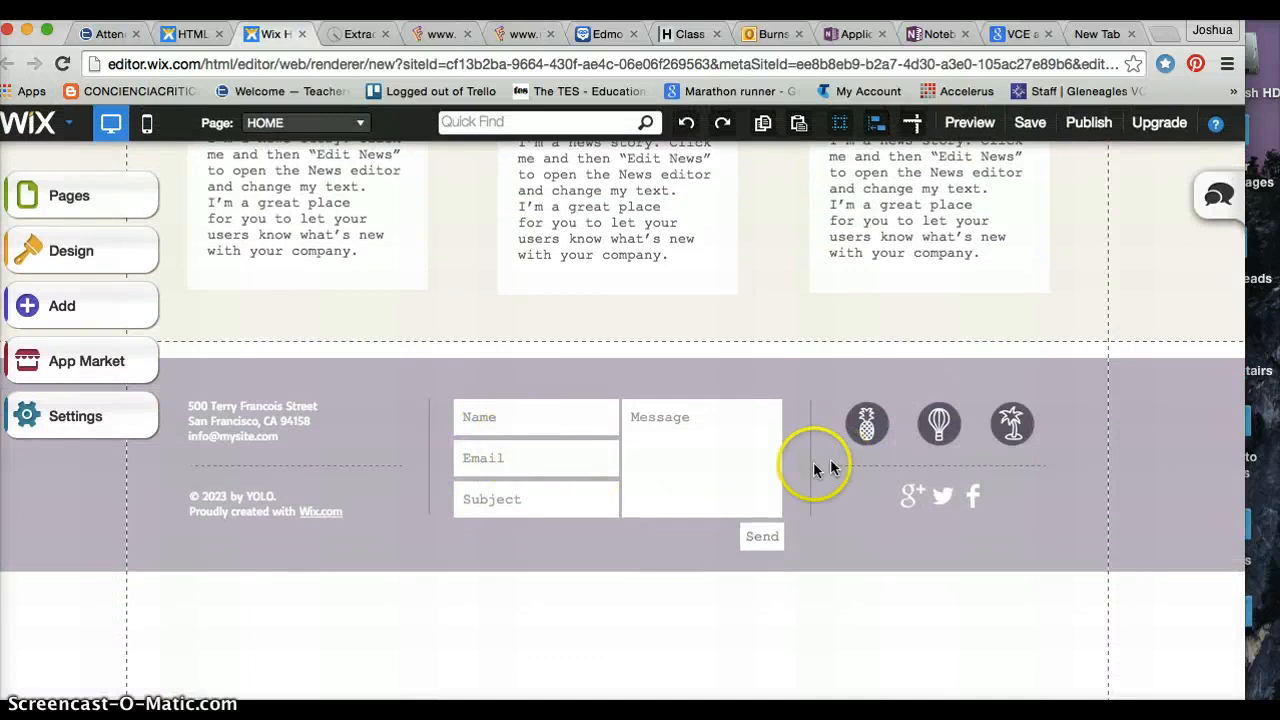
{"action": "scroll", "coordinate": [400, 370], "scroll_direction": "up", "scroll_amount": 5}
{"action": "scroll", "coordinate": [387, 366], "scroll_direction": "up", "scroll_amount": 10}
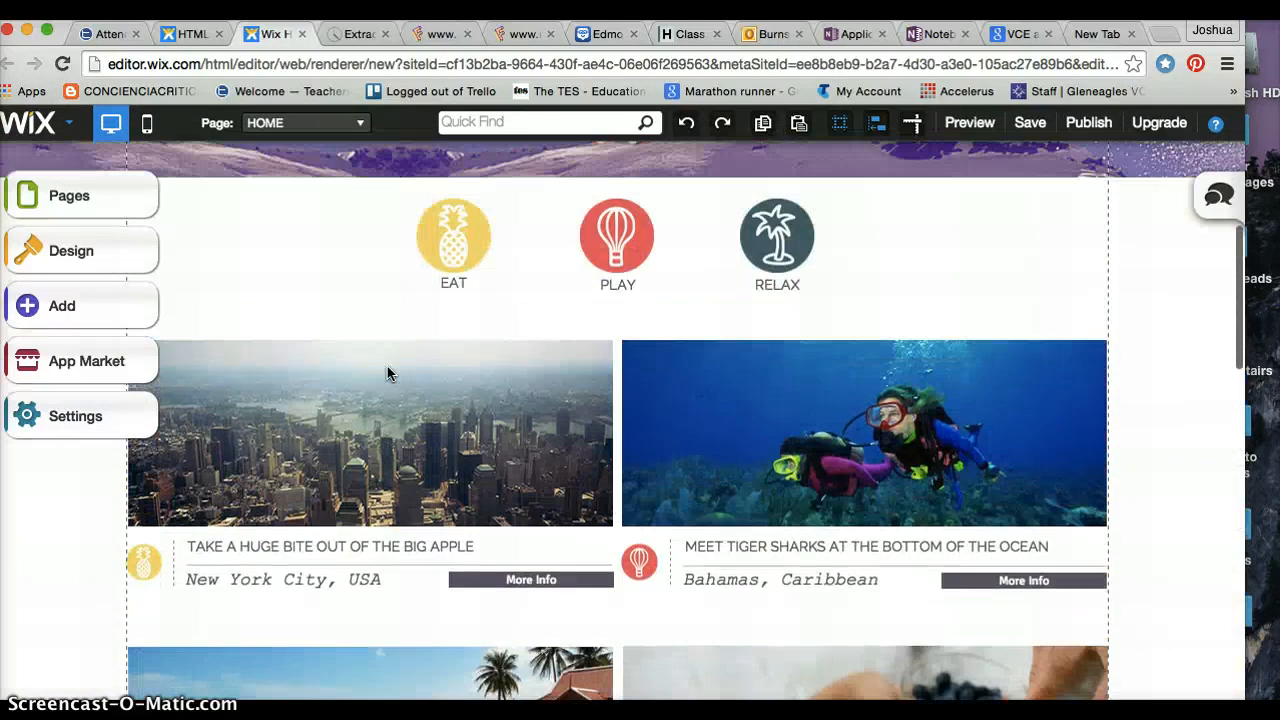
{"action": "scroll", "coordinate": [389, 373], "scroll_direction": "up", "scroll_amount": 3}
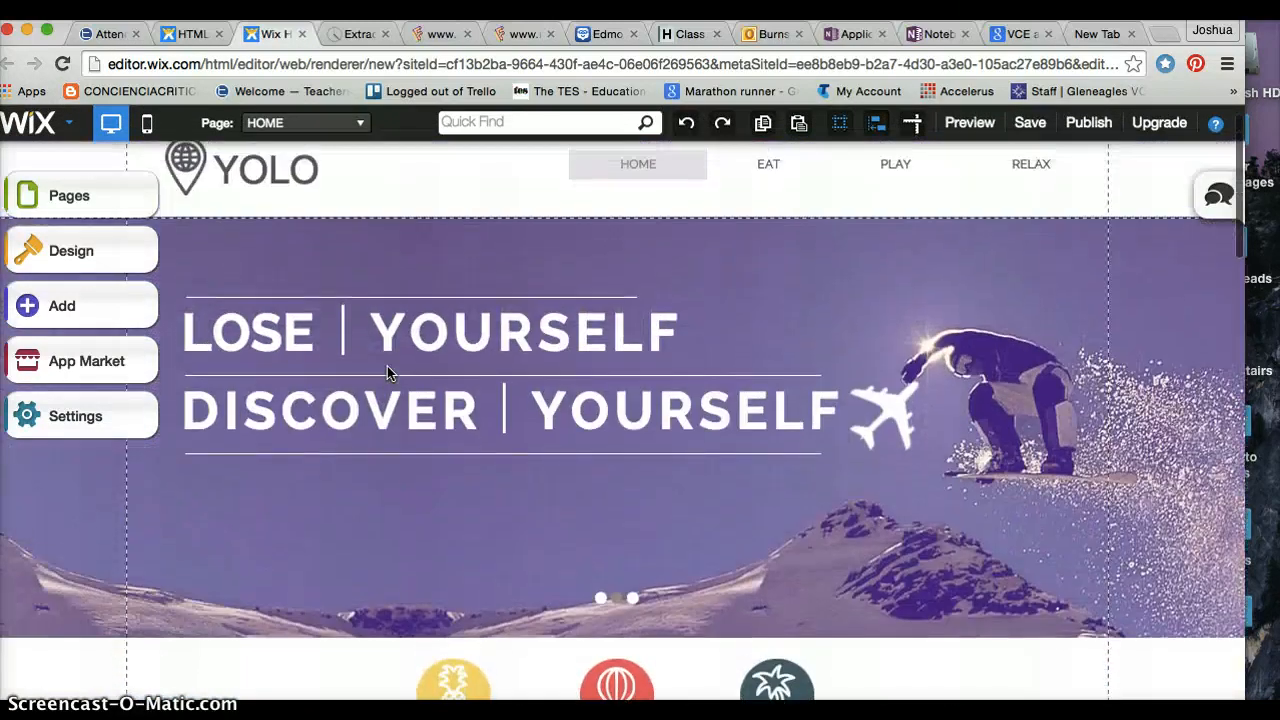
{"action": "left_click", "coordinate": [390, 303]}
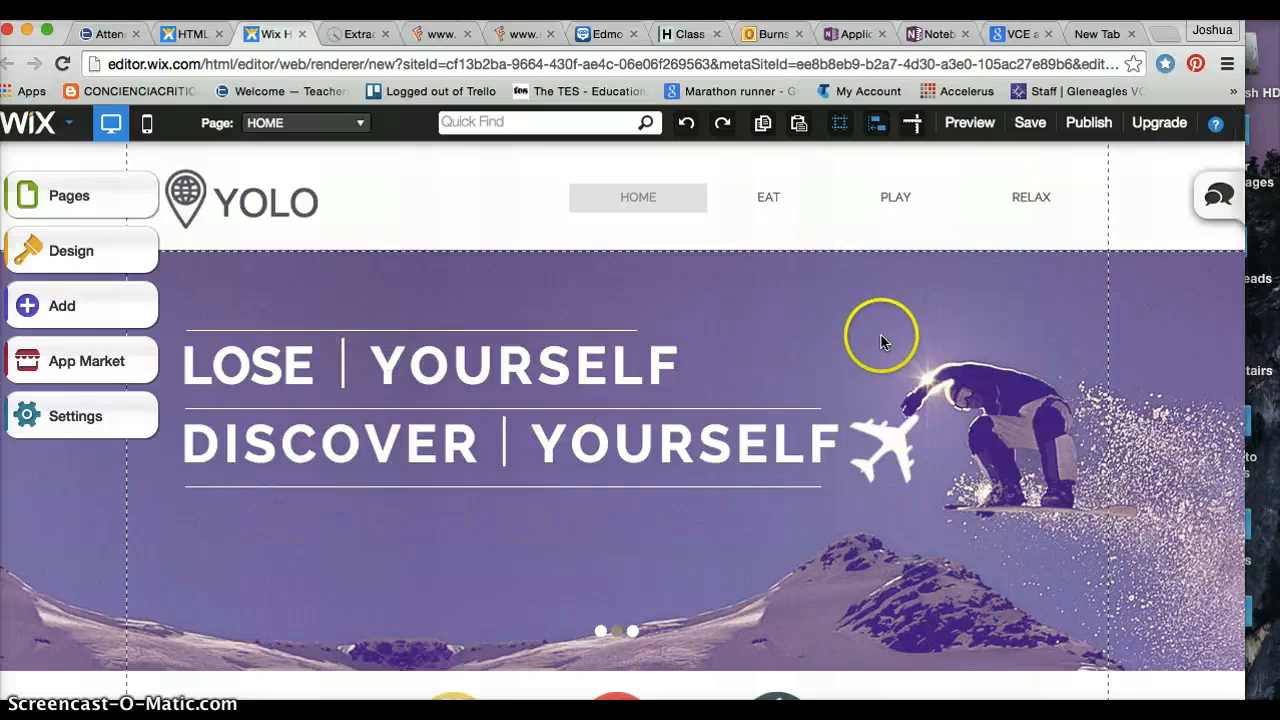
- Replace the site title text "YOLO" in the header with "Mars"
{"action": "left_click", "coordinate": [244, 193]}
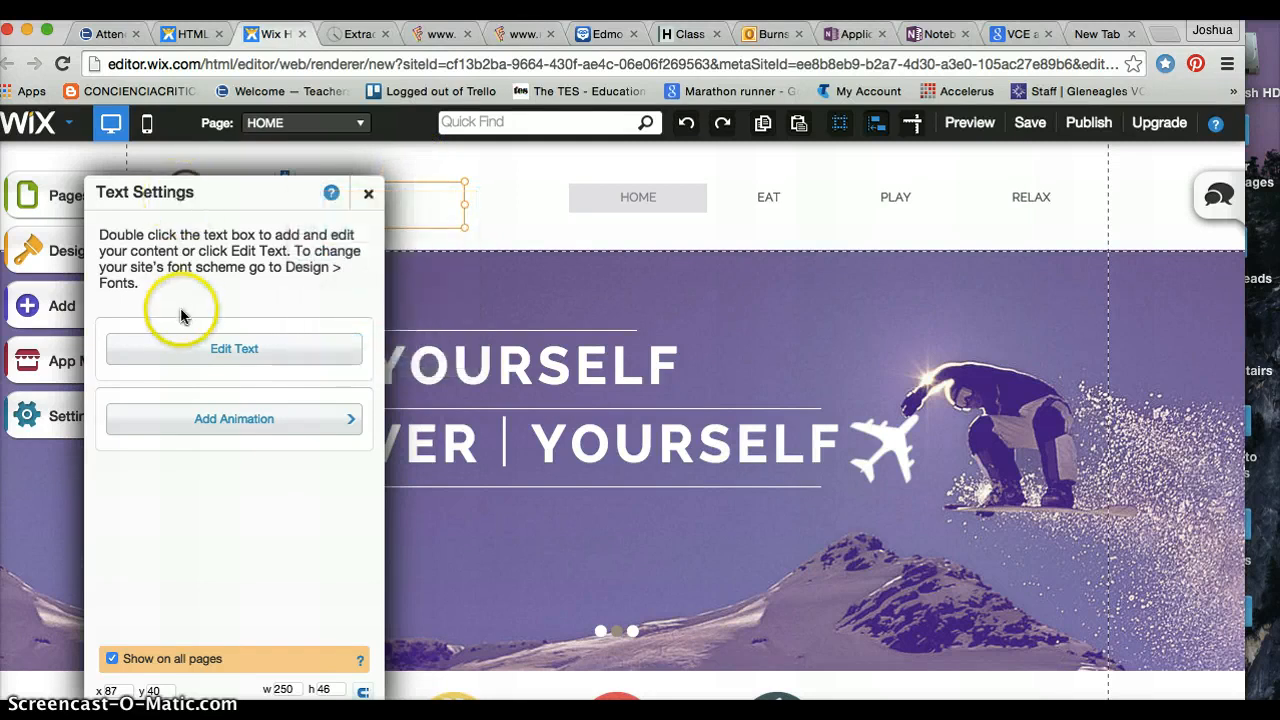
{"action": "left_click", "coordinate": [368, 193]}
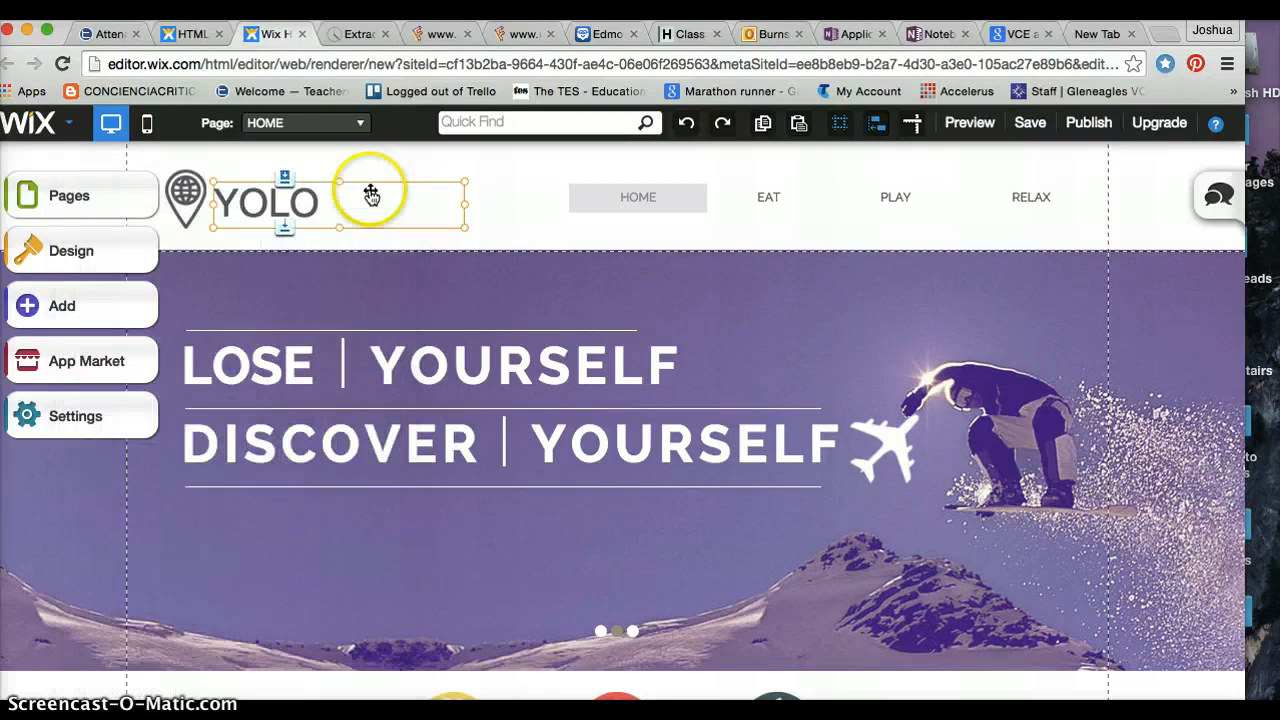
{"action": "double_click", "coordinate": [322, 203]}
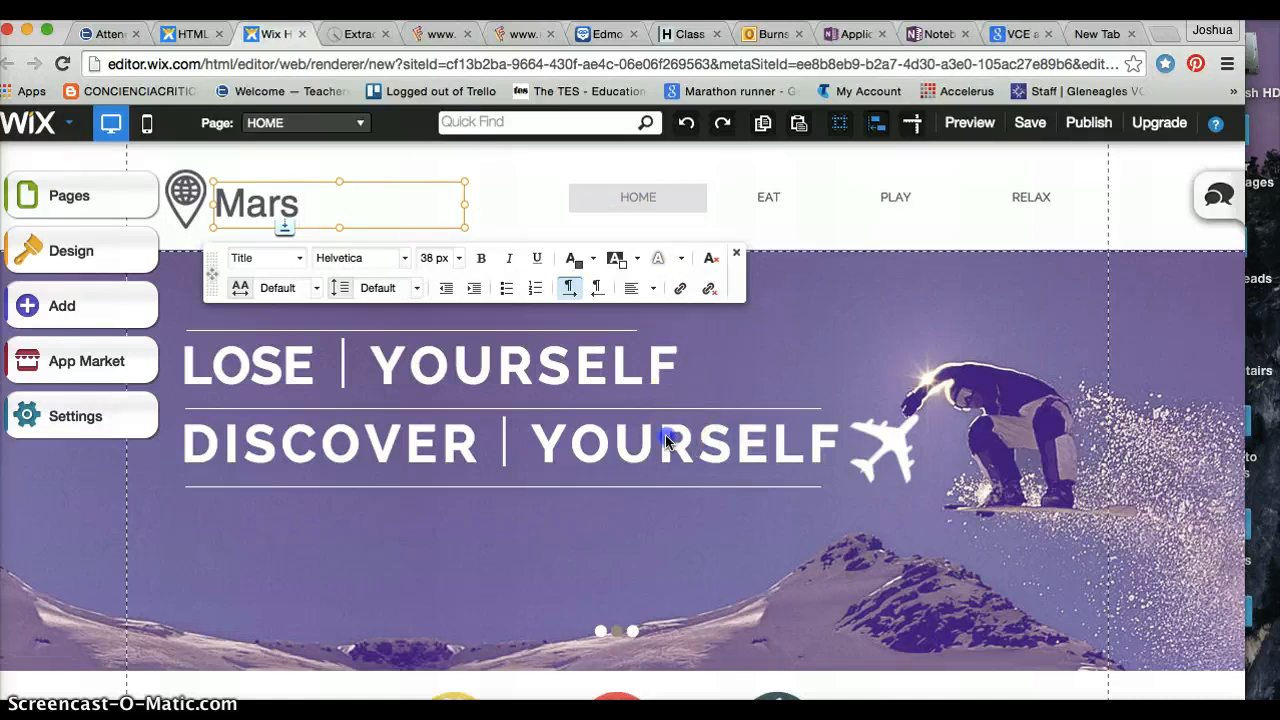
{"action": "right_click", "coordinate": [666, 441]}
{"action": "left_click", "coordinate": [357, 263]}
- Change the text color of the "Mars" site title to the bright red swatch
{"action": "right_click", "coordinate": [267, 207]}
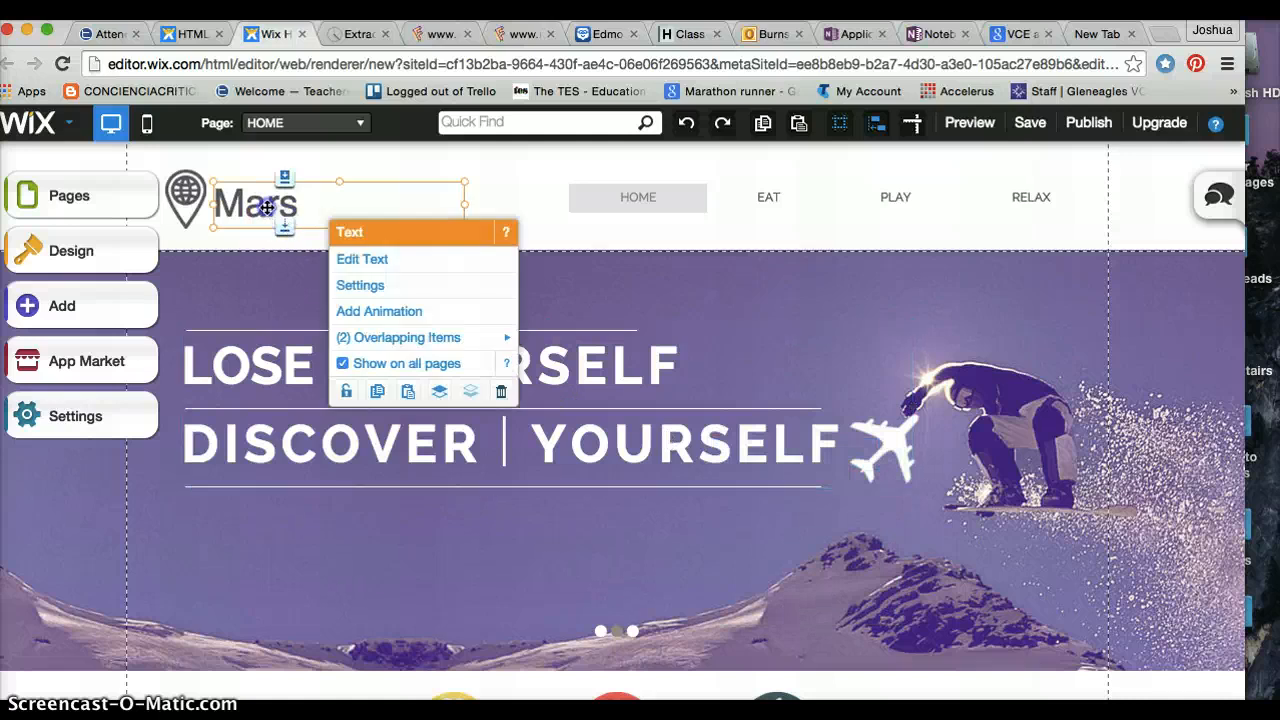
{"action": "double_click", "coordinate": [272, 207]}
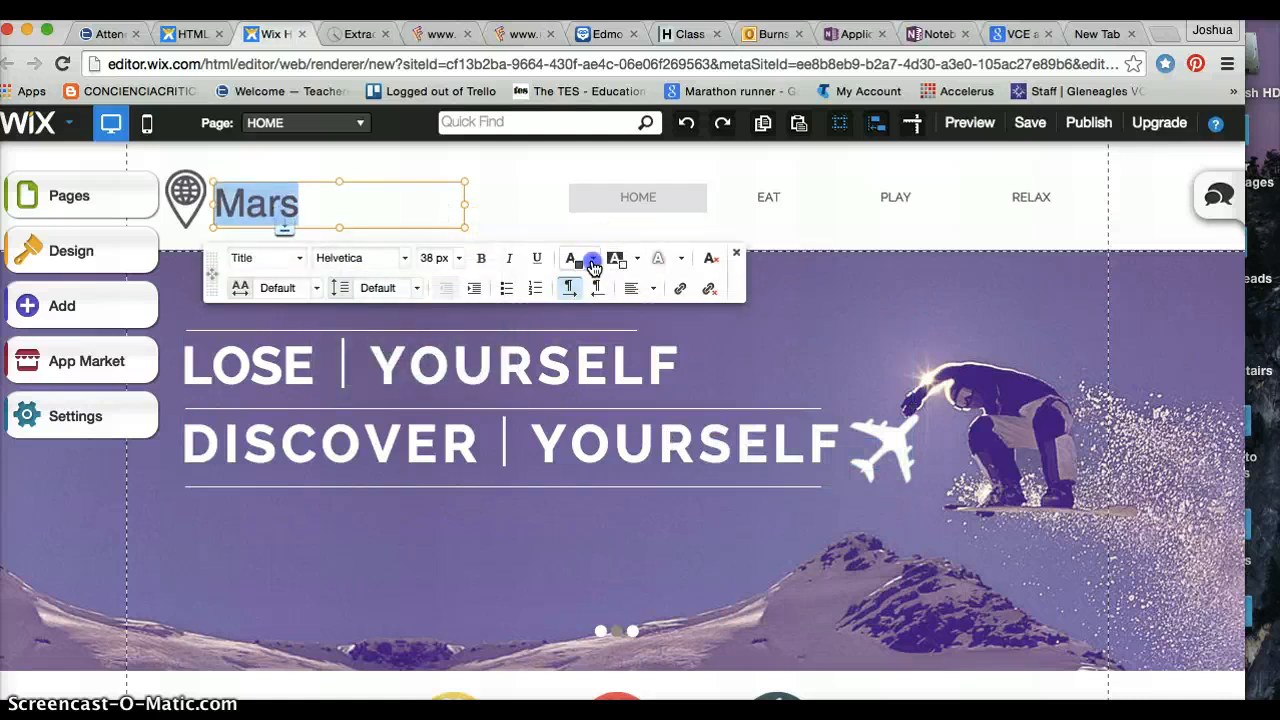
{"action": "left_click", "coordinate": [593, 262]}
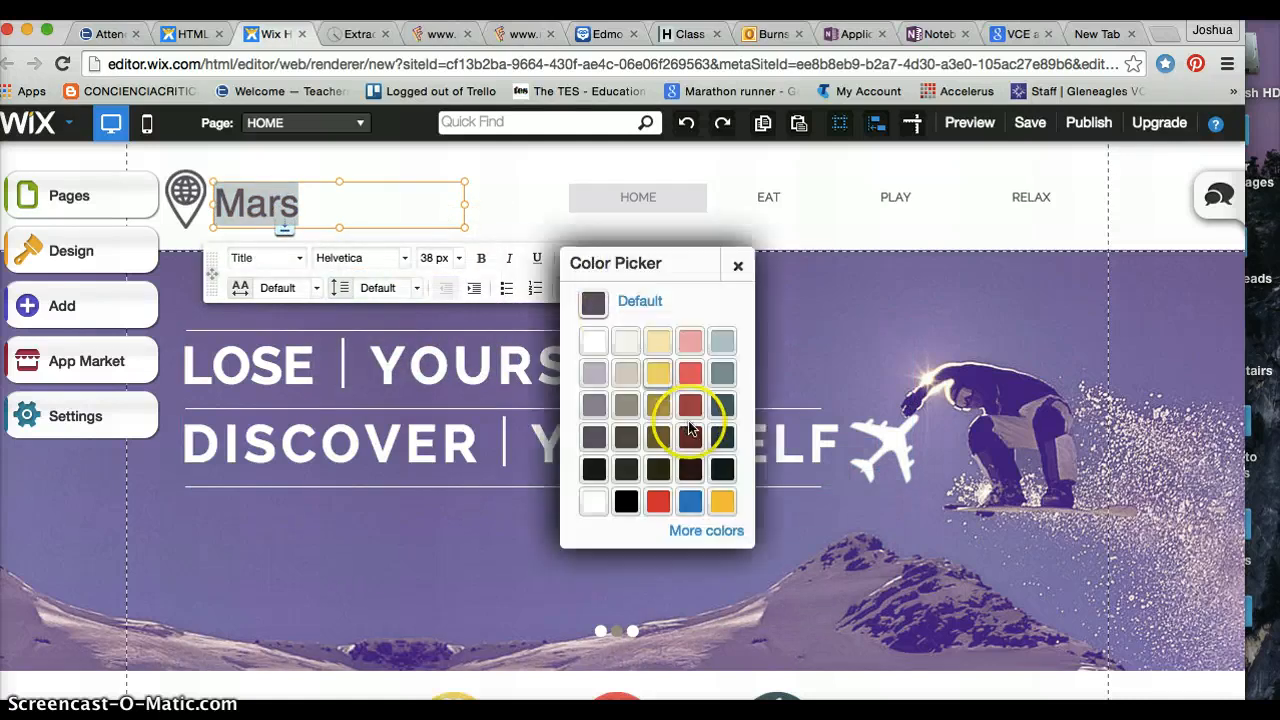
{"action": "left_click", "coordinate": [663, 504]}
{"action": "left_click", "coordinate": [845, 302]}
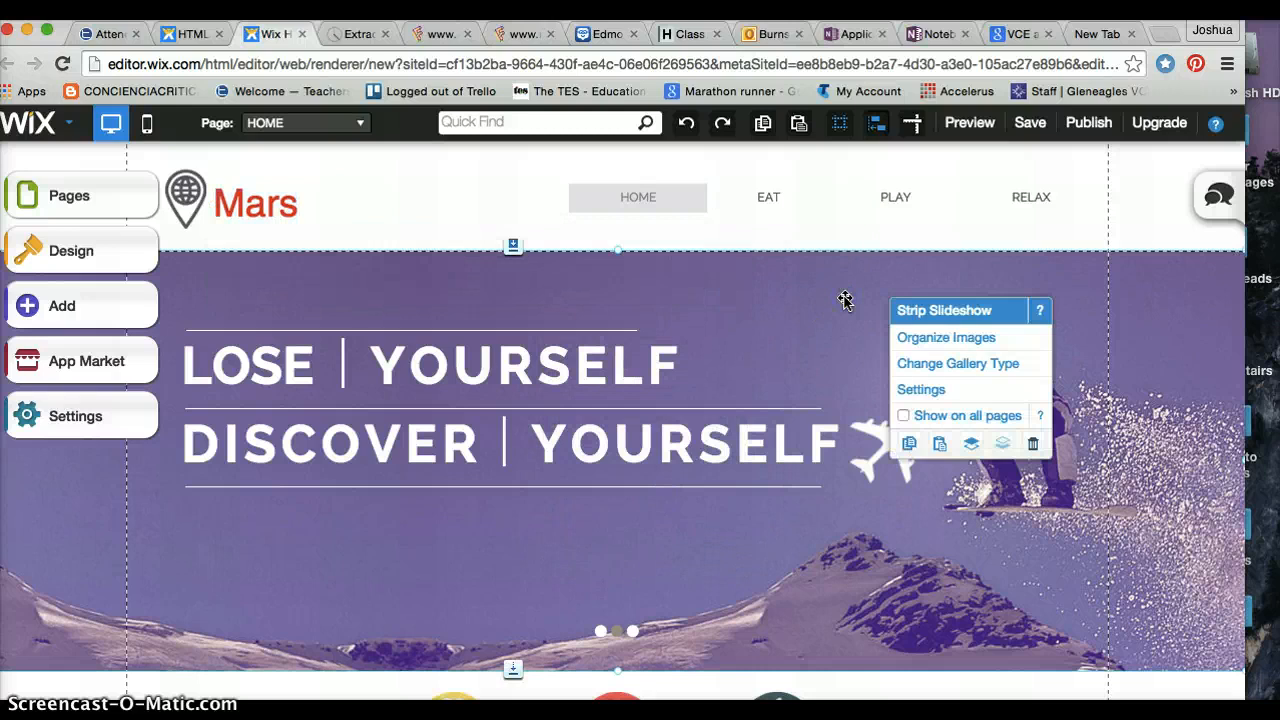
- Replace the two-line "Lose Yourself, Discover Yourself" banner heading with "Mars: it's Red Hot"
{"action": "left_click", "coordinate": [616, 360]}
{"action": "double_click", "coordinate": [589, 369]}
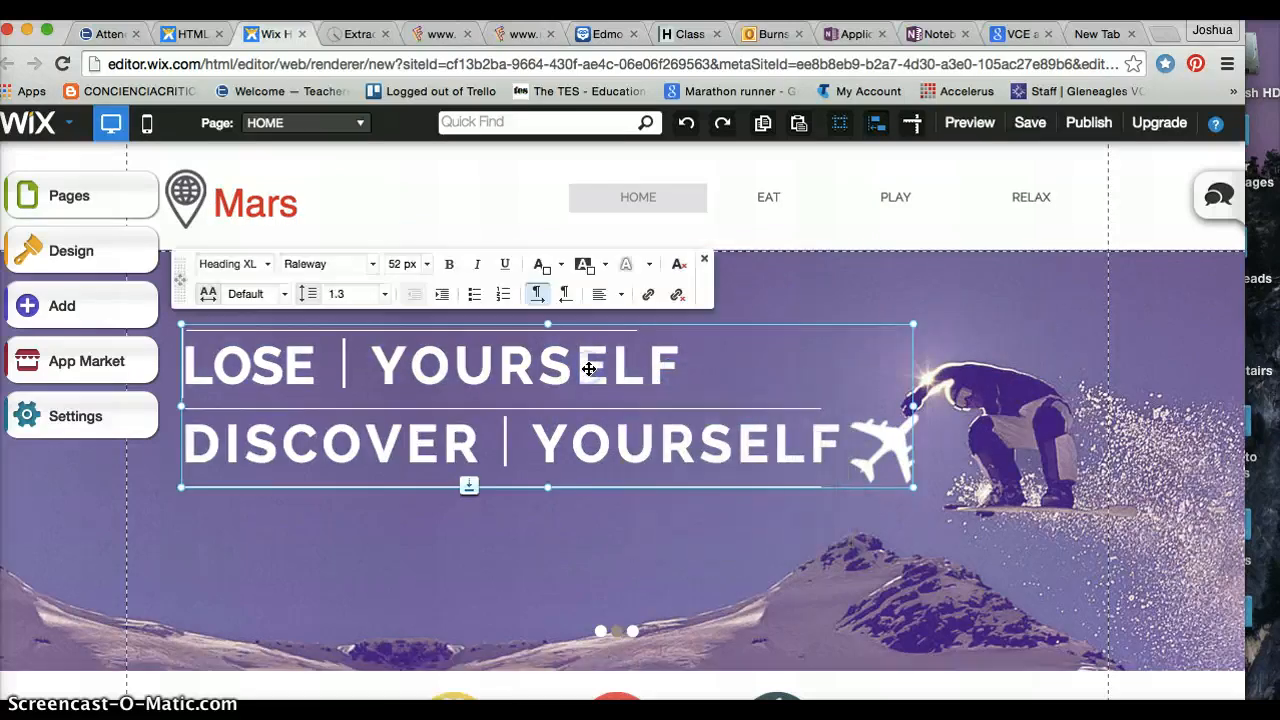
{"action": "double_click", "coordinate": [587, 364]}
{"action": "triple_click", "coordinate": [587, 364]}
{"action": "left_click", "coordinate": [826, 458]}
{"action": "left_click_drag", "start_coordinate": [830, 458], "coordinate": [297, 388]}
{"action": "key", "text": "BackSpace"}
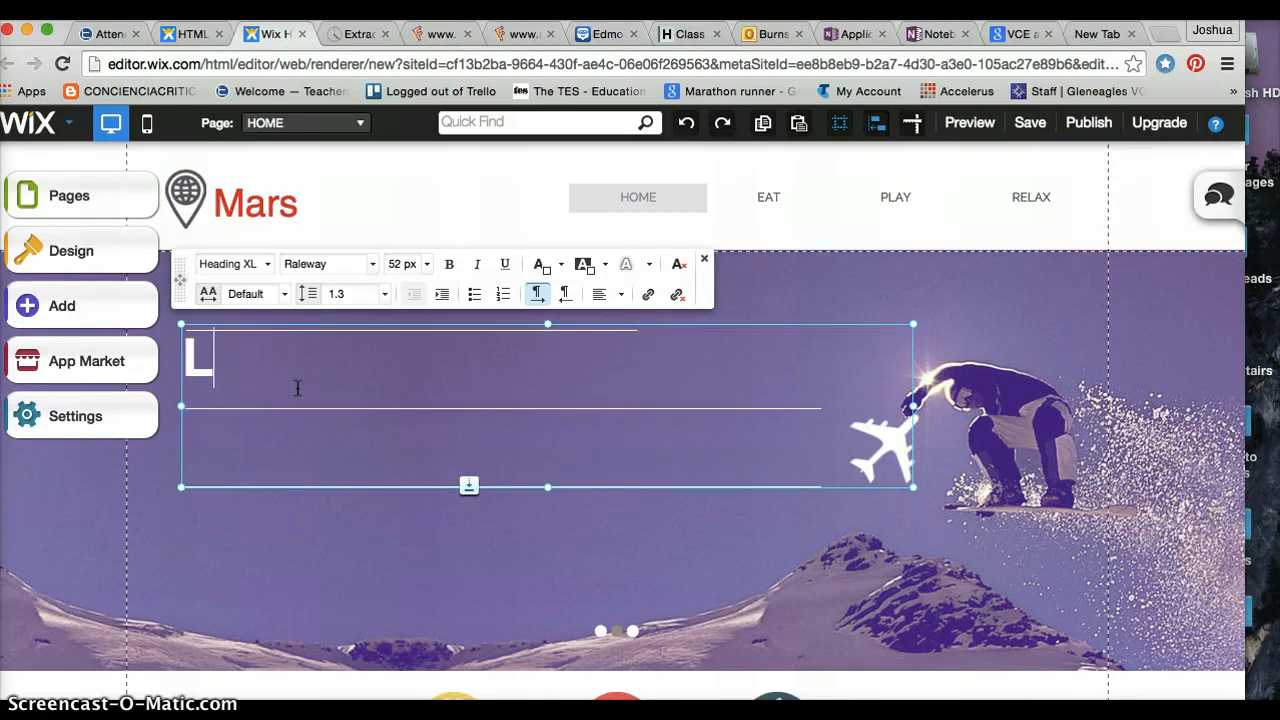
{"action": "type", "text": "Mars: it's Red Hot"}
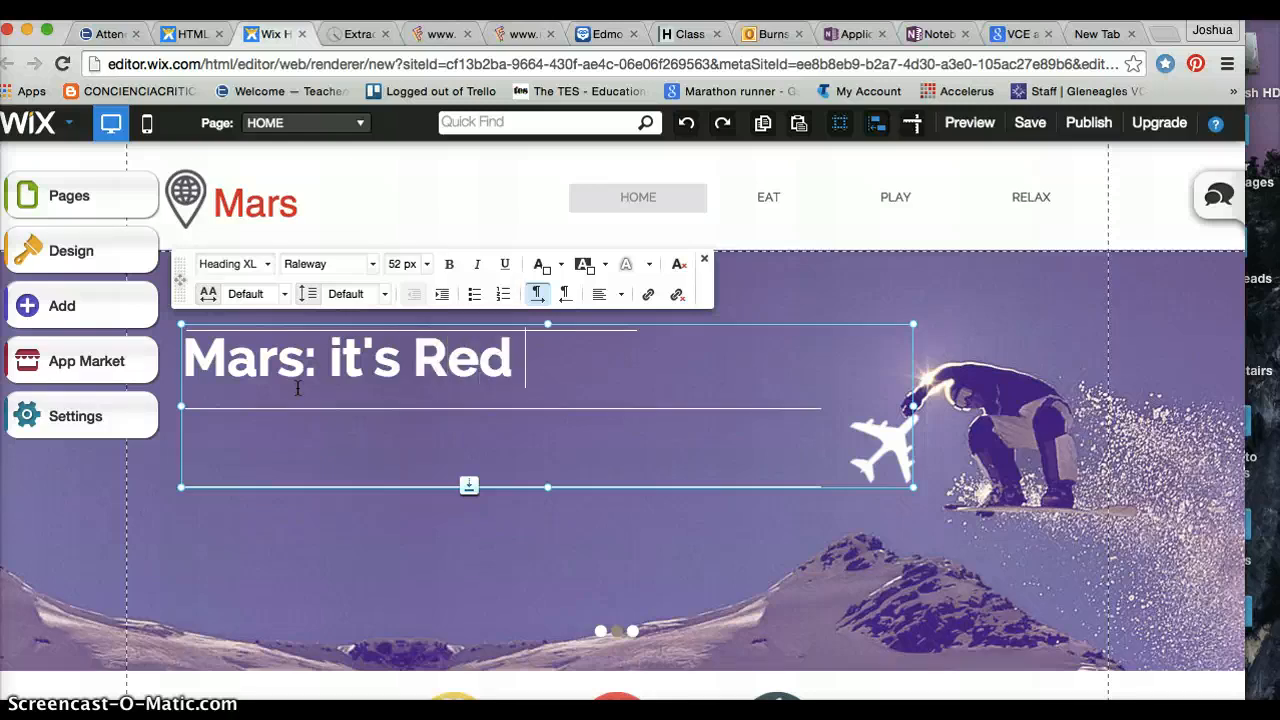
{"action": "left_click", "coordinate": [720, 506]}
- Color the banner heading "Mars: it's Red Hot" with the bright red swatch
{"action": "left_click", "coordinate": [486, 377]}
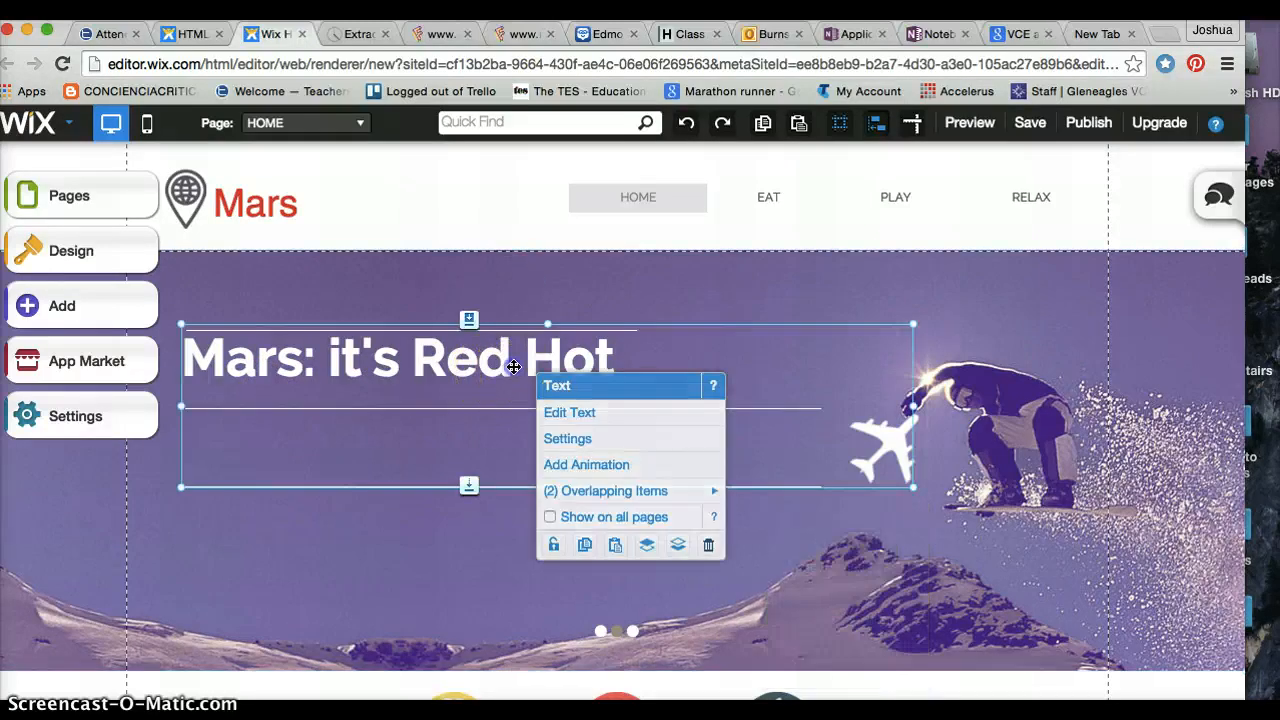
{"action": "double_click", "coordinate": [509, 363]}
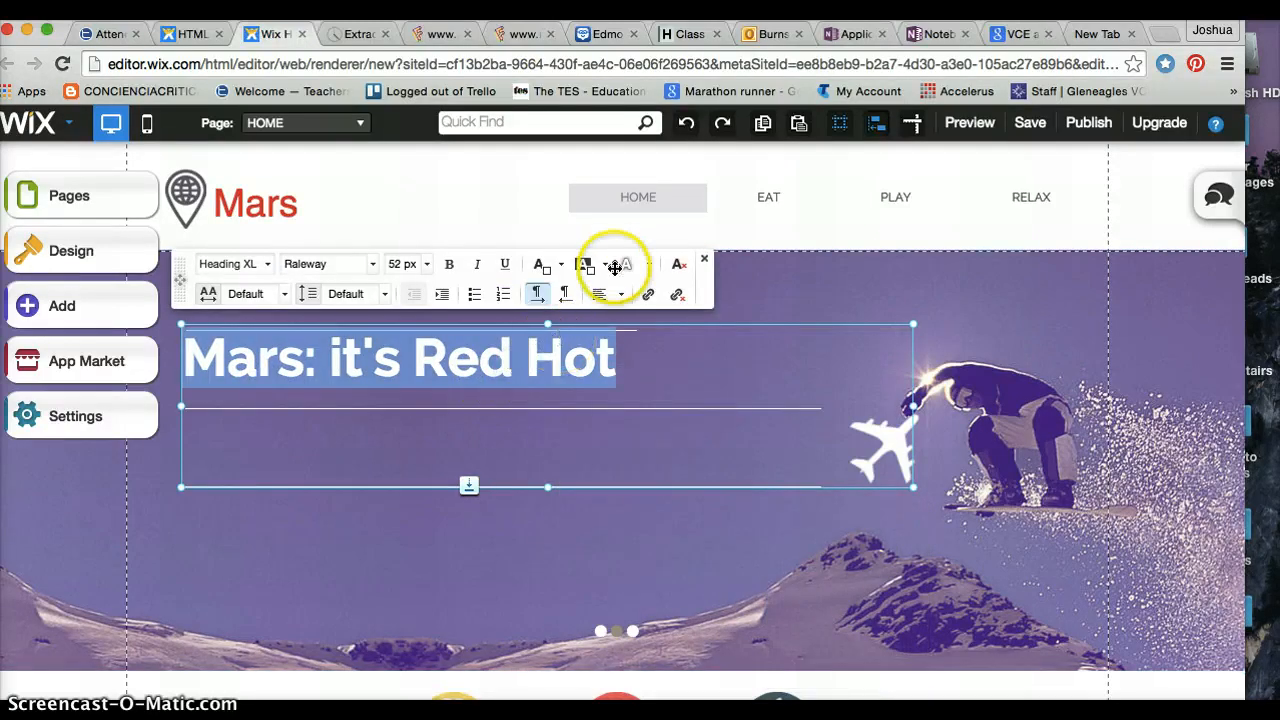
{"action": "left_click", "coordinate": [541, 266]}
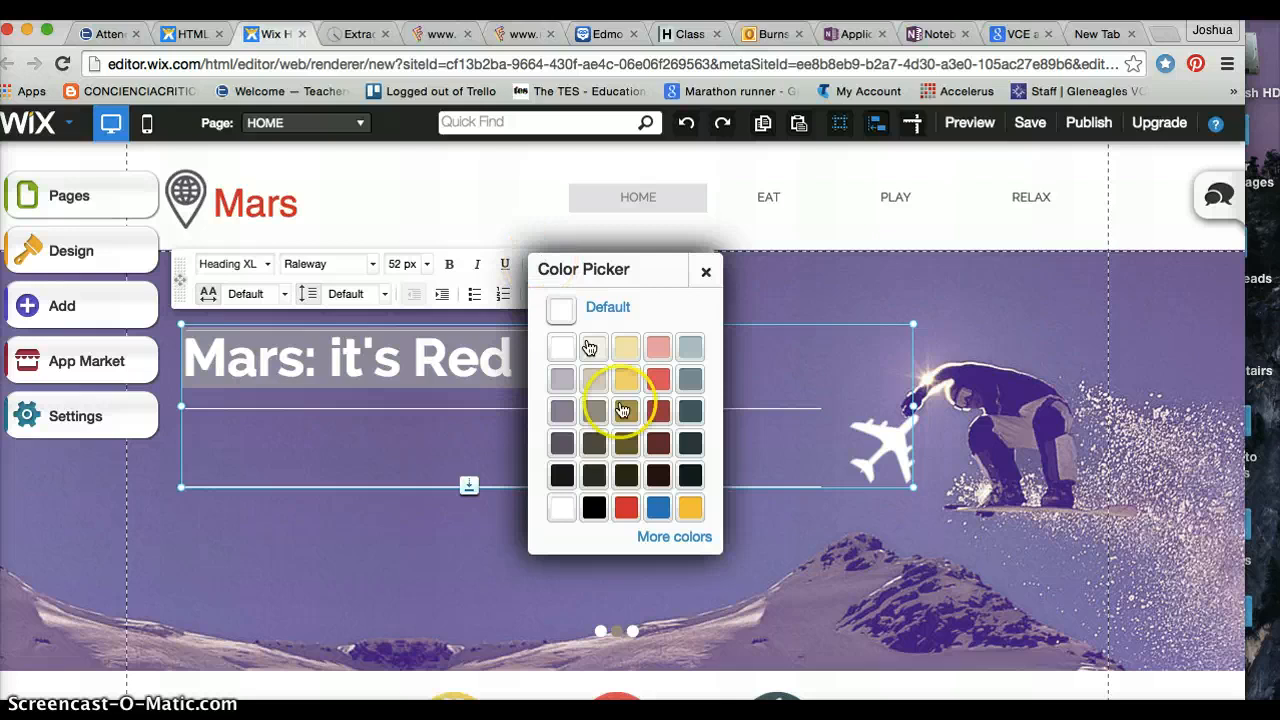
{"action": "left_click", "coordinate": [622, 508]}
{"action": "left_click", "coordinate": [686, 600]}
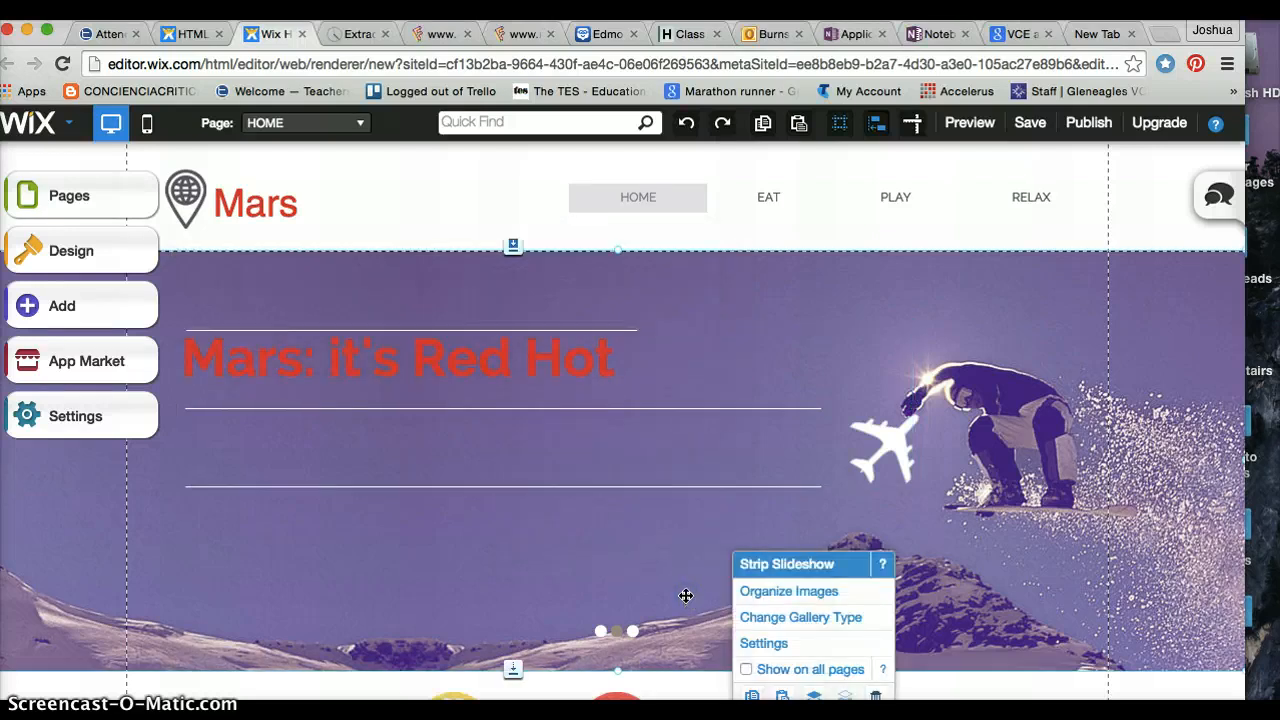
- Open the banner strip slideshow's image organizer and start adding images to the gallery
{"action": "left_click", "coordinate": [1058, 302]}
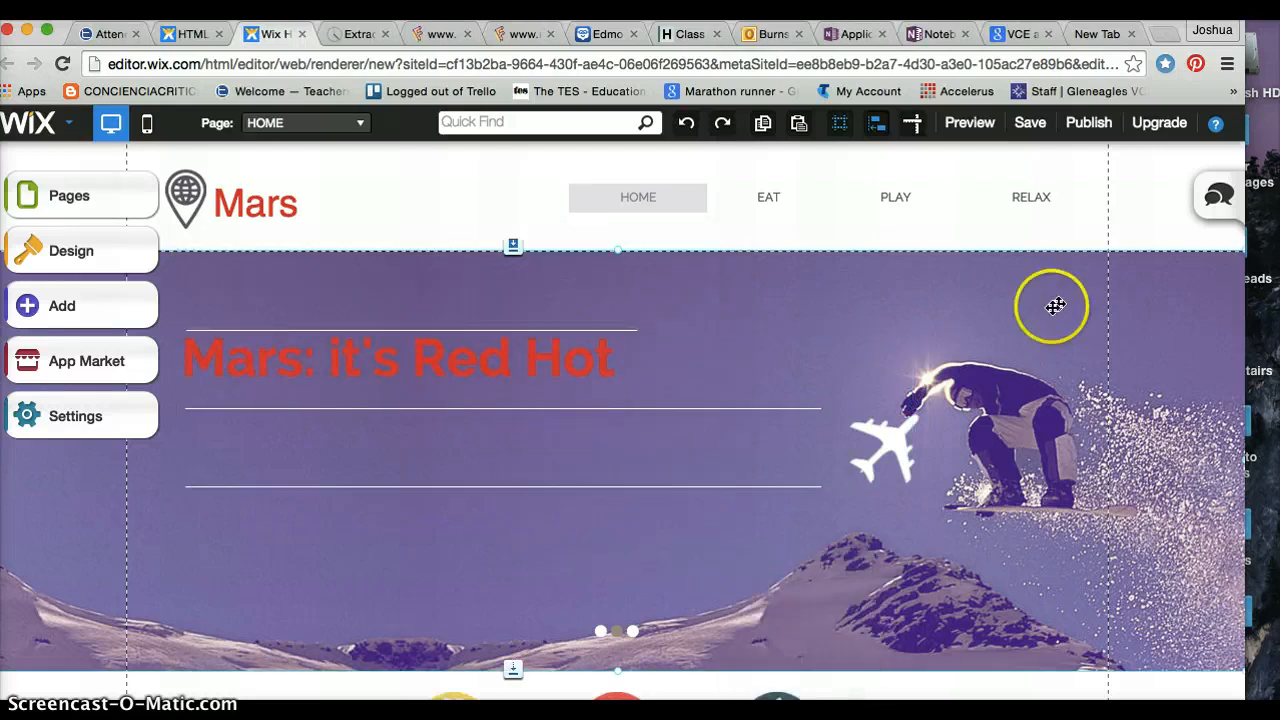
{"action": "left_click", "coordinate": [958, 324]}
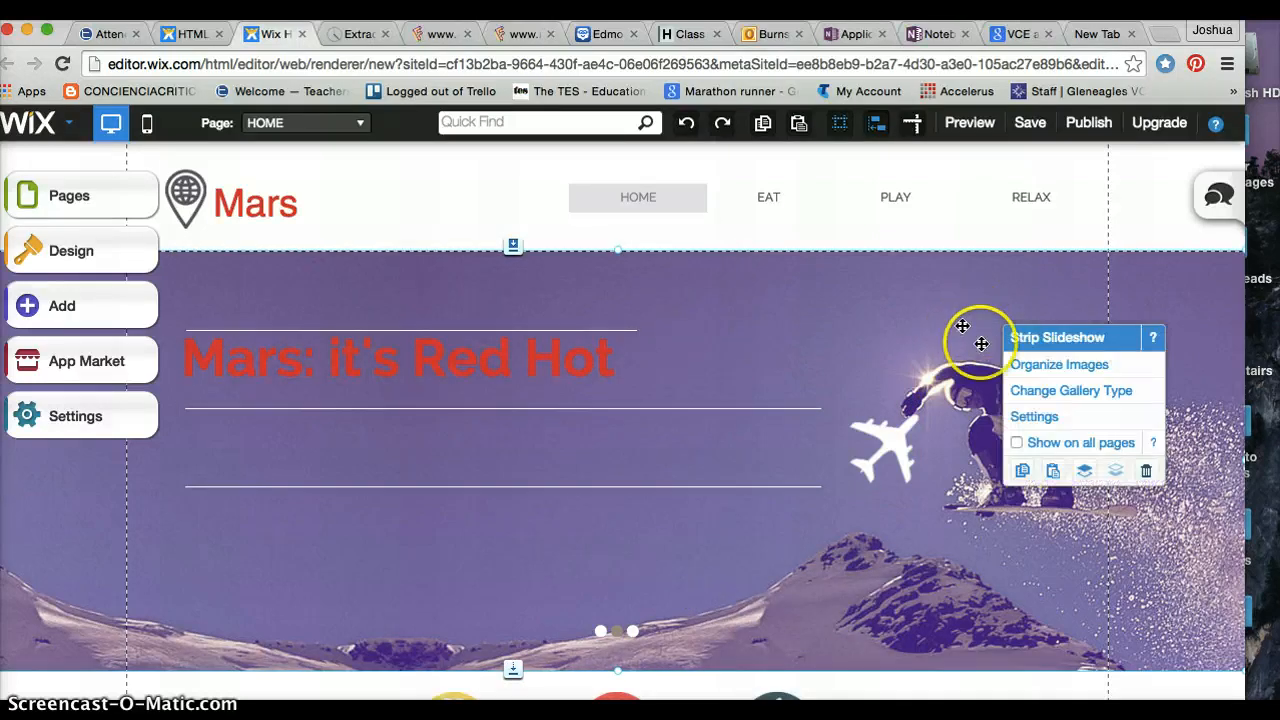
{"action": "left_click", "coordinate": [1026, 374]}
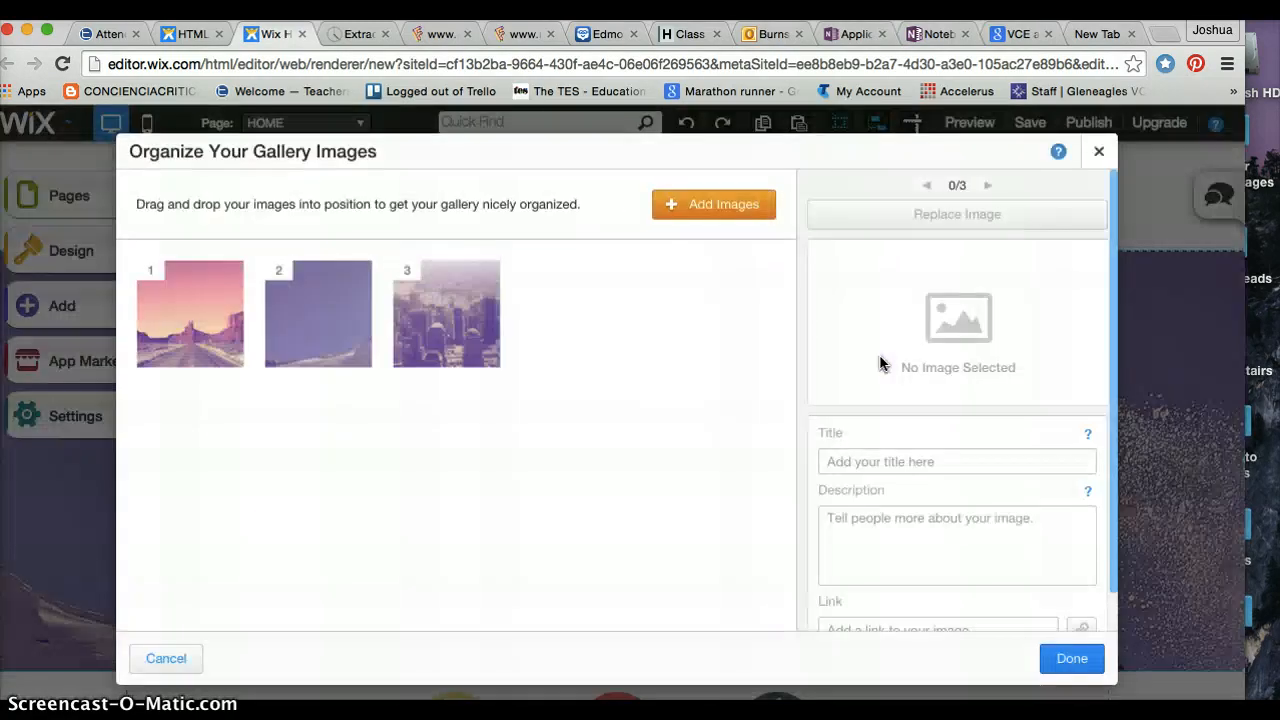
{"action": "left_click", "coordinate": [175, 330]}
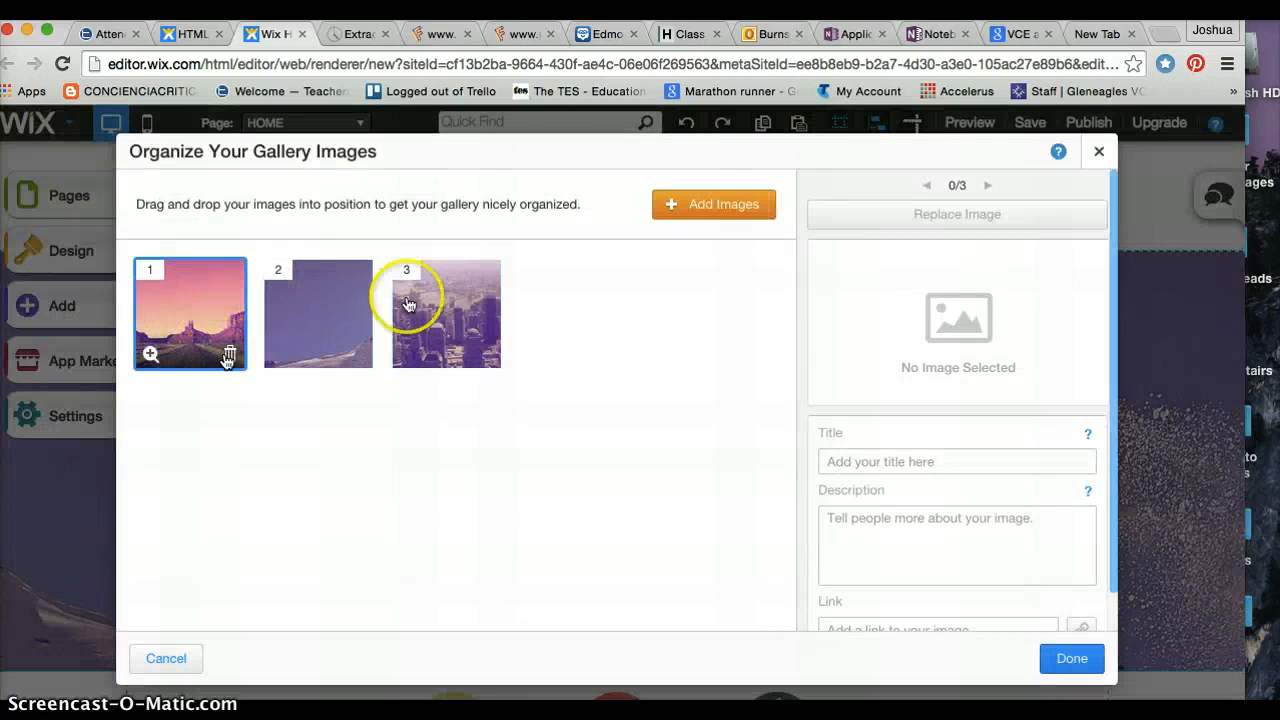
{"action": "left_click", "coordinate": [742, 216]}
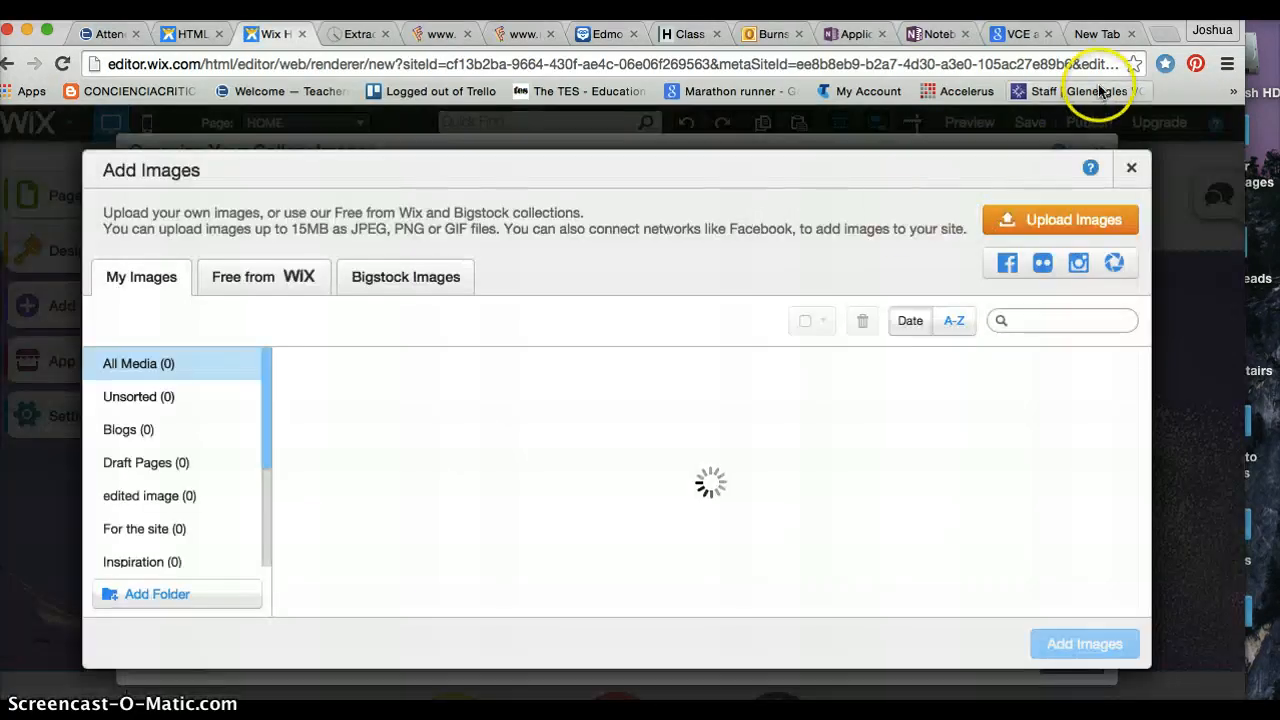
- Switch to the empty browser tab and search Google Images for "Mars"
{"action": "left_click", "coordinate": [1095, 34]}
{"action": "left_click", "coordinate": [604, 416]}
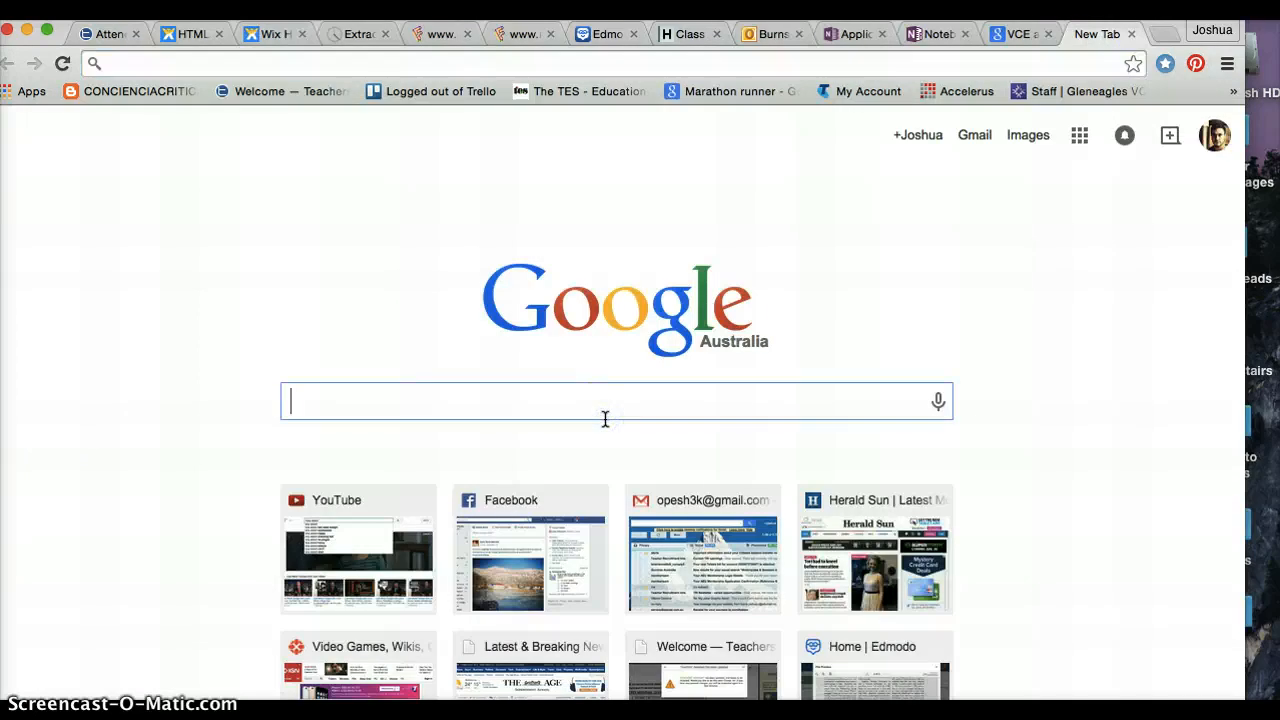
{"action": "type", "text": "Mars"}
{"action": "key", "text": "Return"}
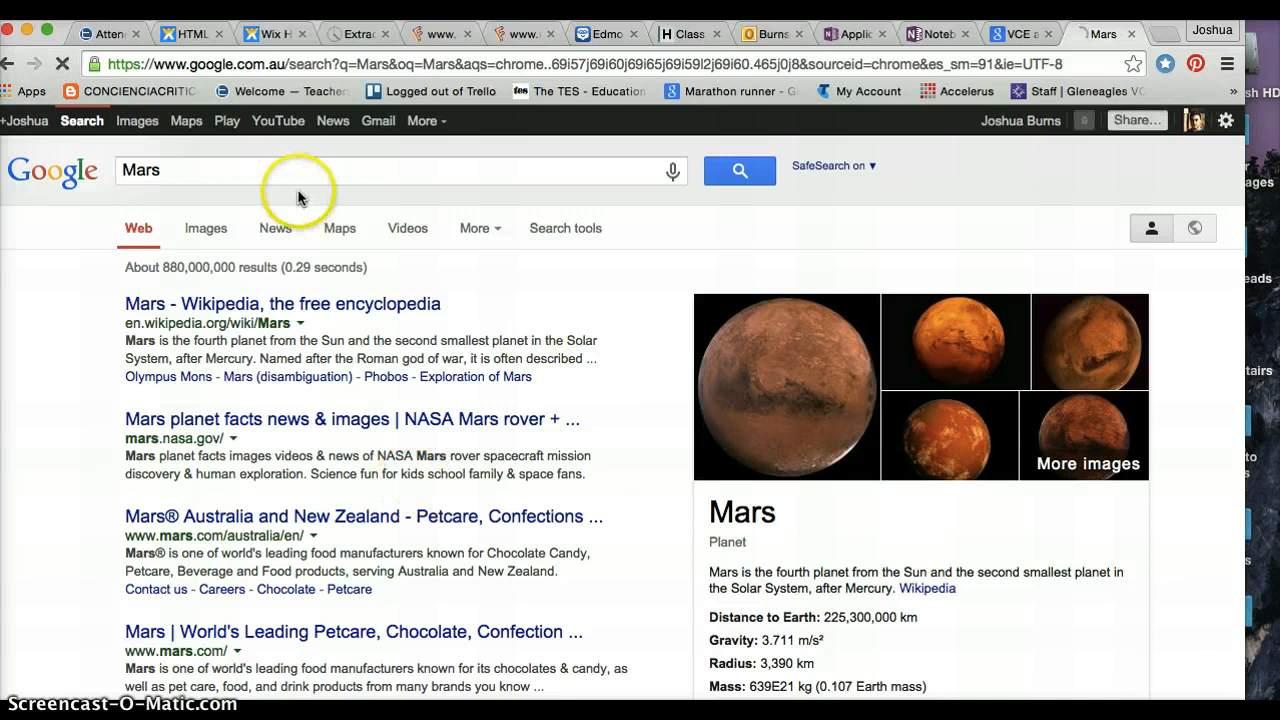
{"action": "left_click", "coordinate": [201, 230]}
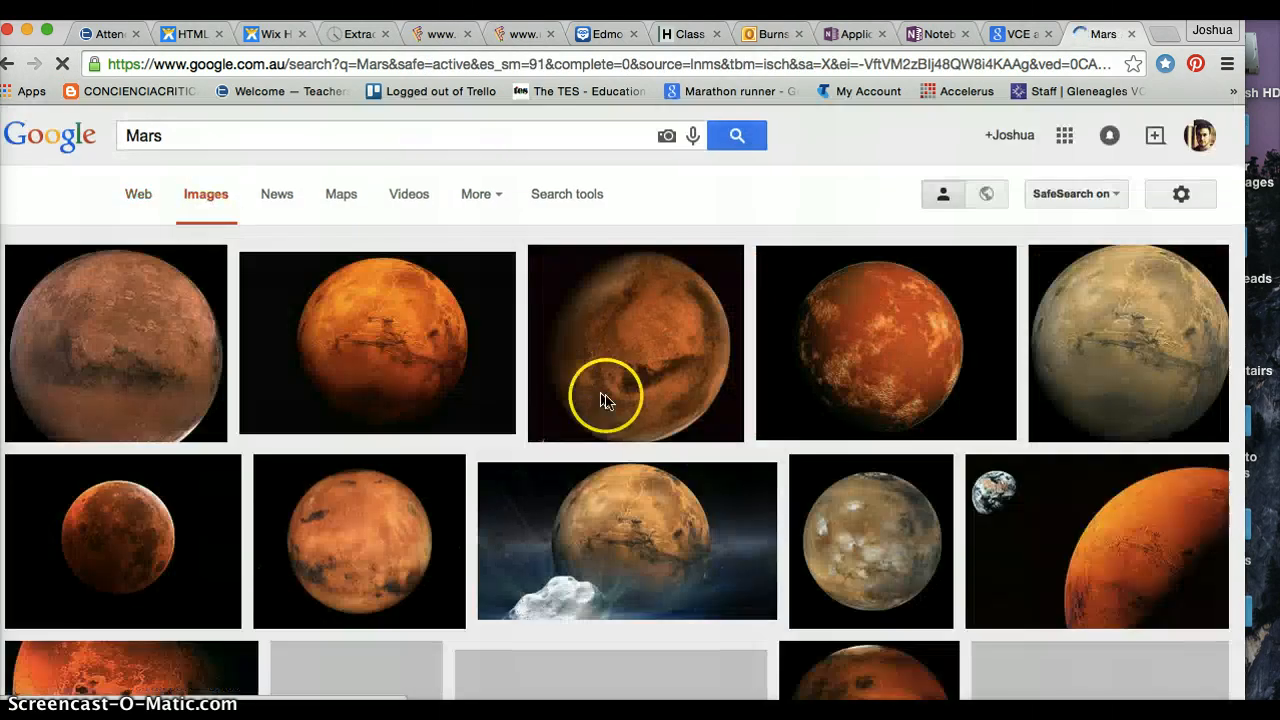
- Enlarge the rocky Mars landscape image o-MARS-facebook.jpg and save a copy of it to the desktop
{"action": "scroll", "coordinate": [680, 489], "scroll_direction": "down", "scroll_amount": 5}
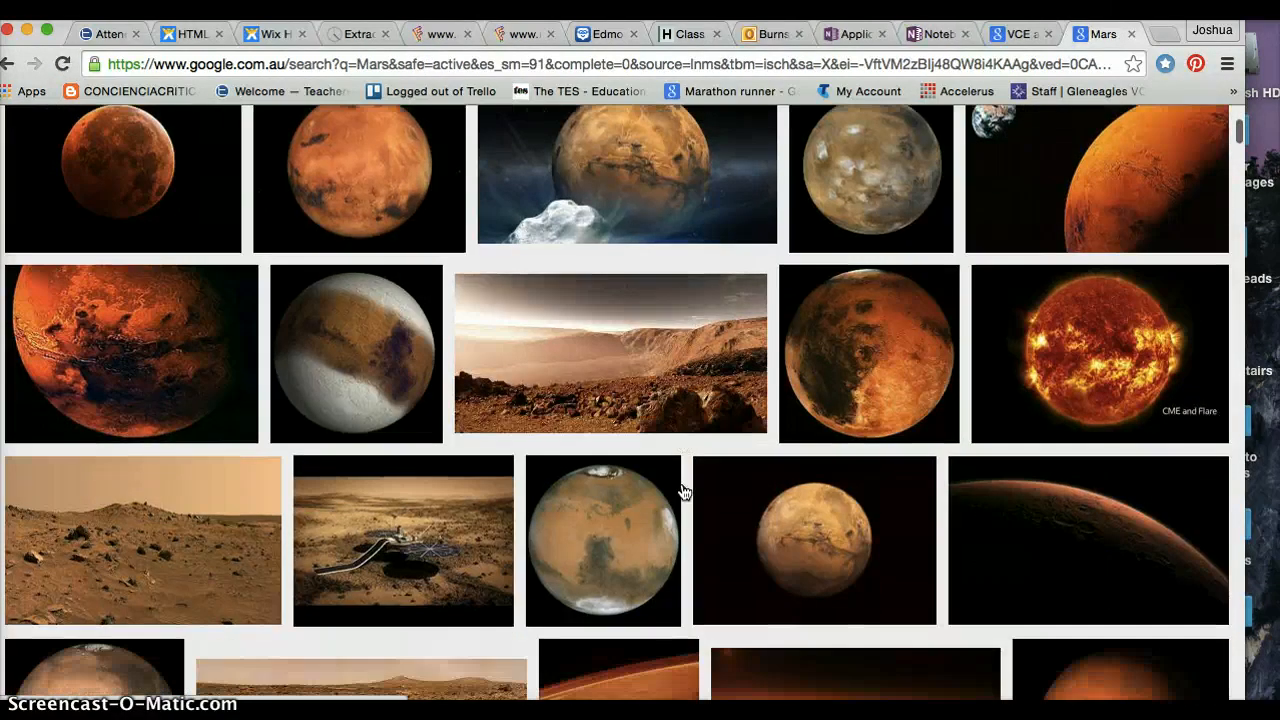
{"action": "left_click", "coordinate": [663, 332]}
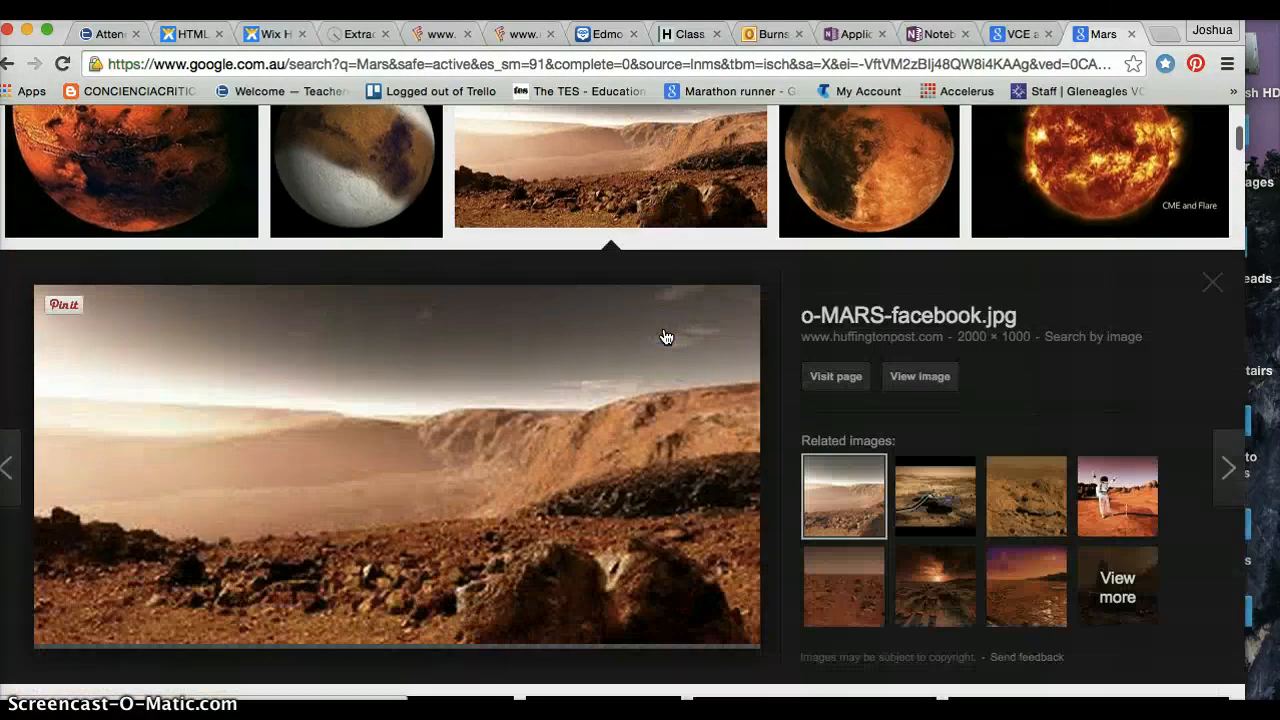
{"action": "left_click", "coordinate": [450, 437]}
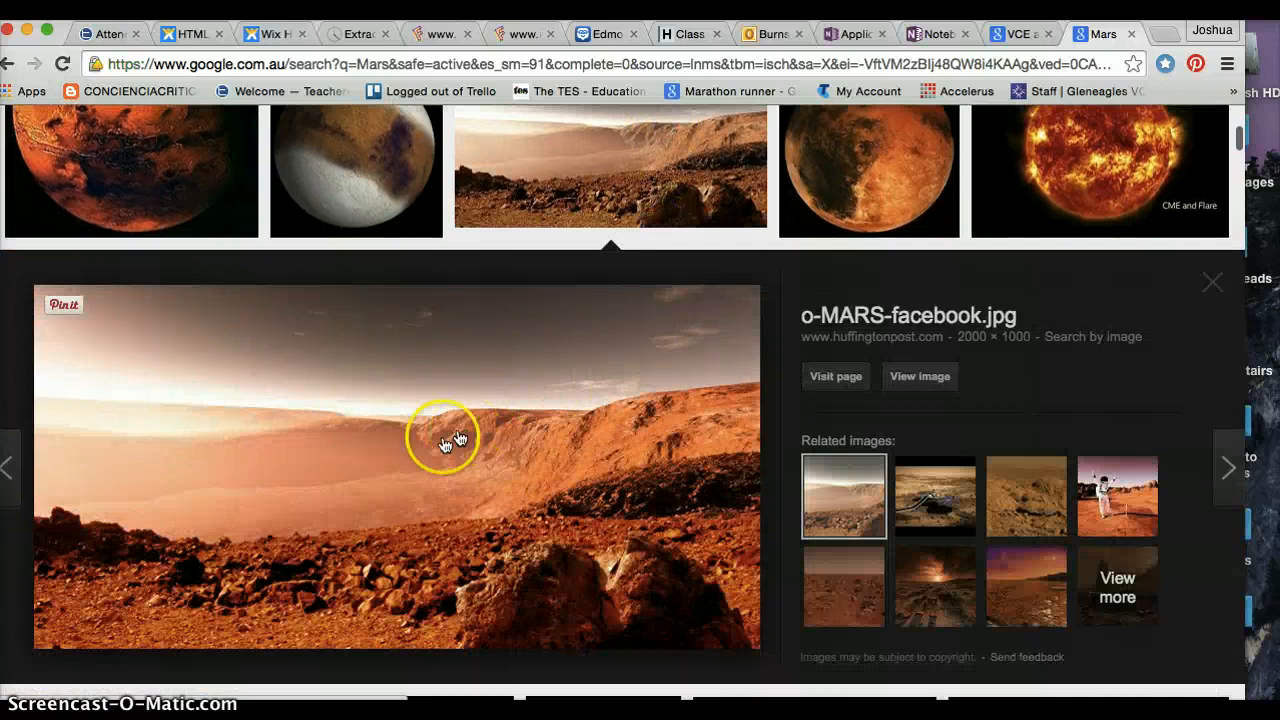
{"action": "left_click_drag", "start_coordinate": [426, 449], "coordinate": [8, 50]}
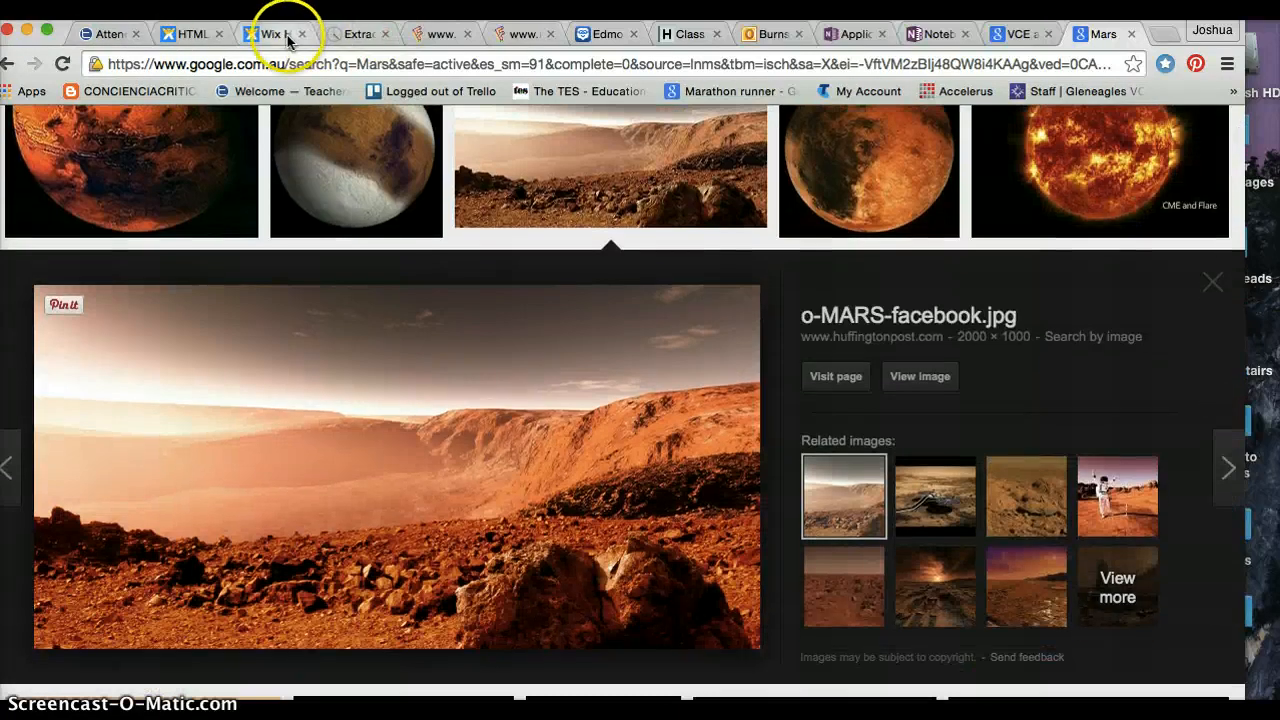
- Switch back to the Wix editor tab and upload o-MARS-facebook.jpg from the Desktop folder
{"action": "left_click", "coordinate": [287, 37]}
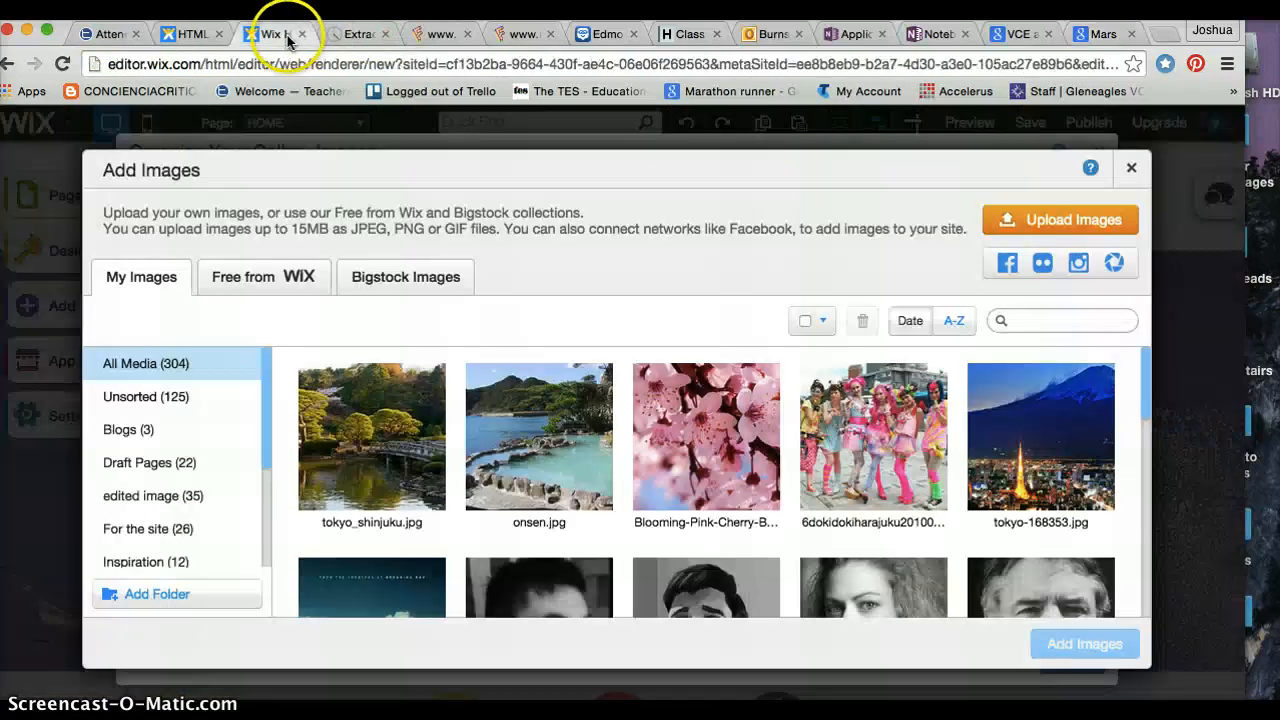
{"action": "left_click", "coordinate": [1081, 232]}
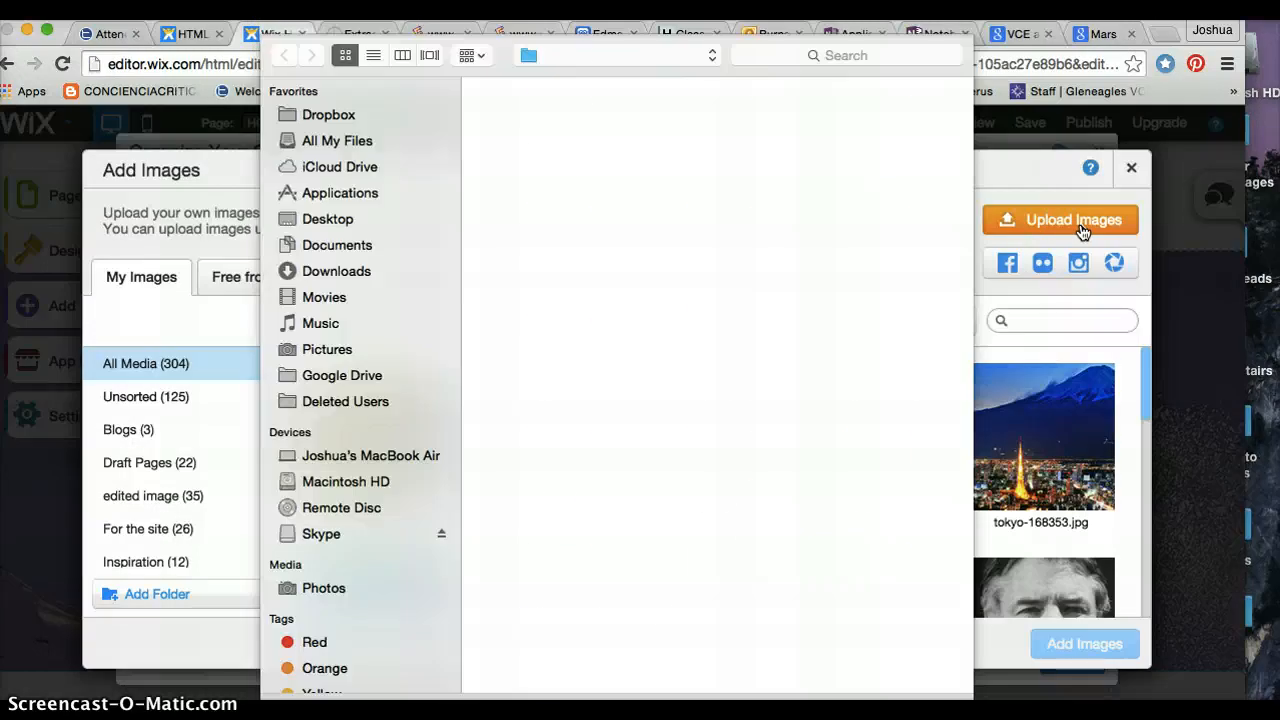
{"action": "scroll", "coordinate": [778, 525], "scroll_direction": "down", "scroll_amount": 5}
{"action": "scroll", "coordinate": [783, 535], "scroll_direction": "down", "scroll_amount": 10}
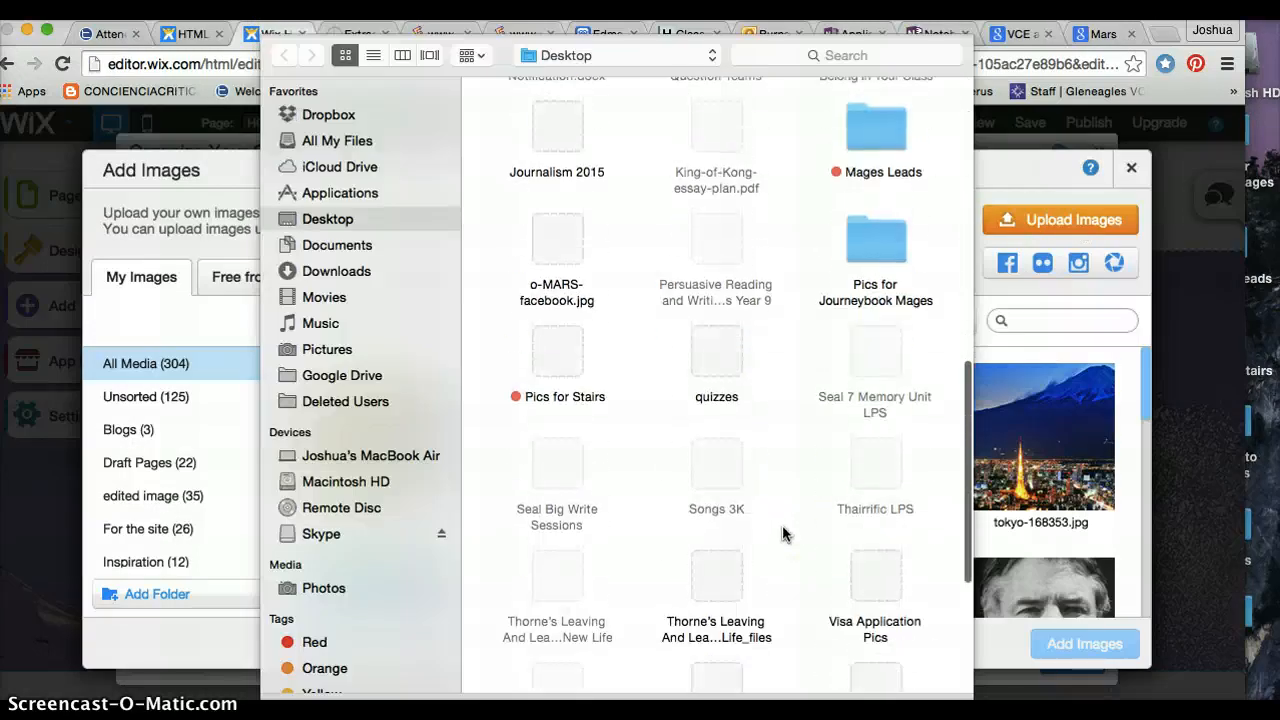
{"action": "scroll", "coordinate": [783, 535], "scroll_direction": "up", "scroll_amount": 10}
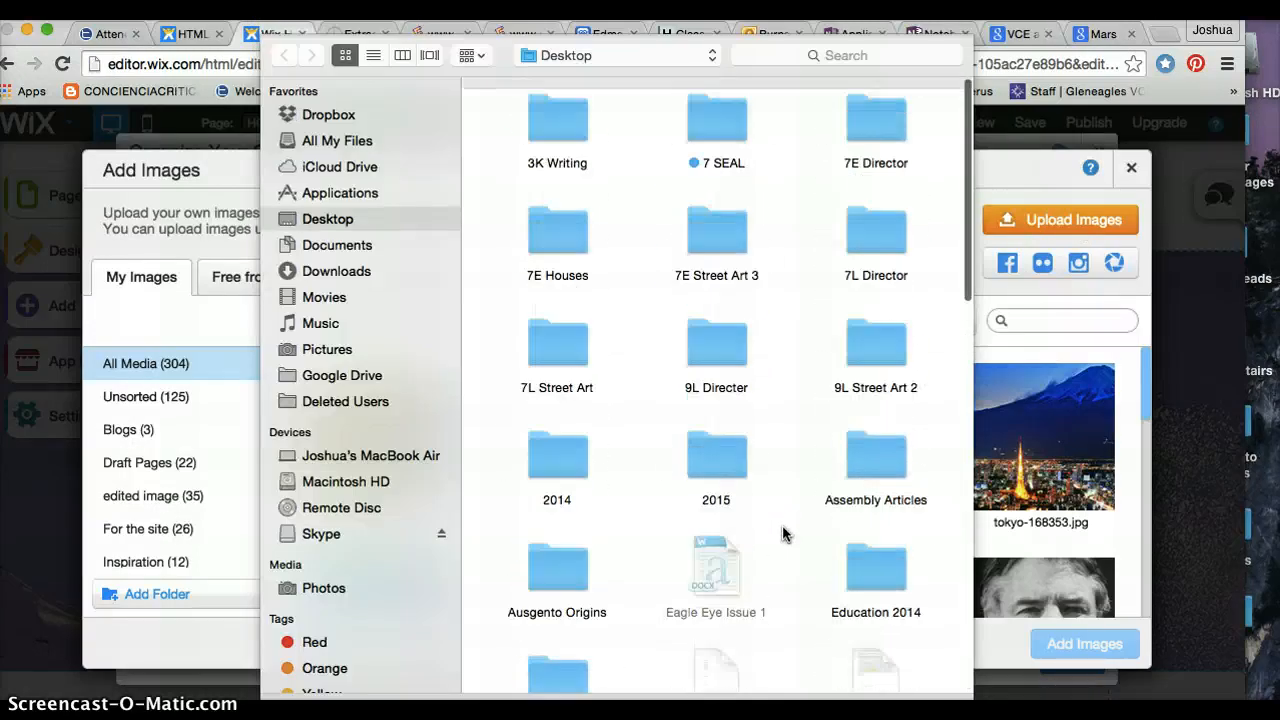
{"action": "scroll", "coordinate": [783, 535], "scroll_direction": "down", "scroll_amount": 5}
{"action": "scroll", "coordinate": [780, 533], "scroll_direction": "down", "scroll_amount": 2}
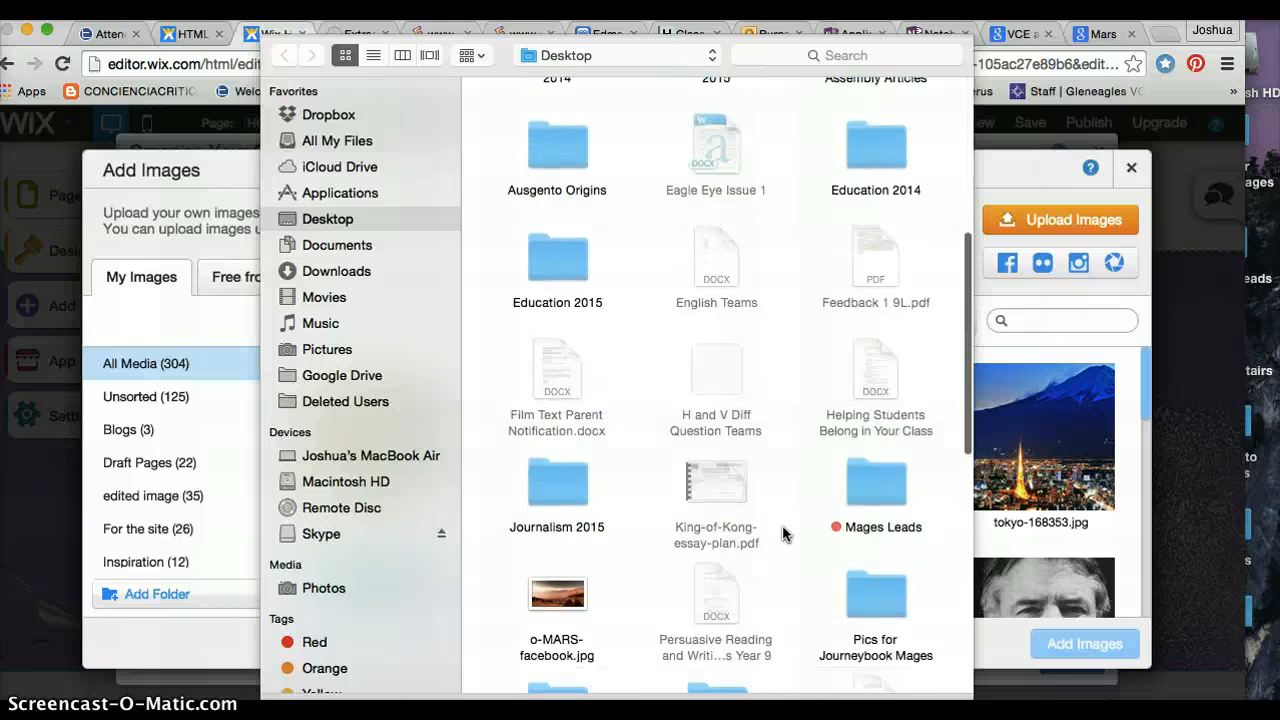
{"action": "left_click", "coordinate": [550, 537]}
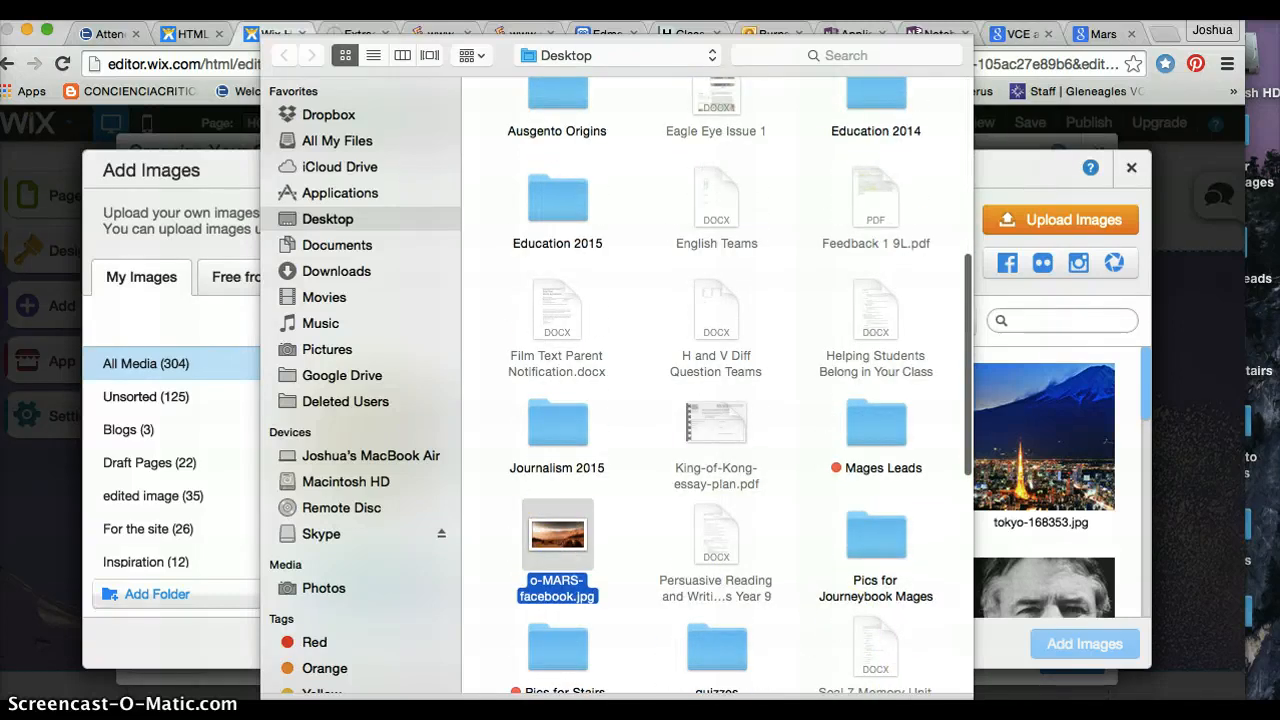
{"action": "key", "text": "Return"}
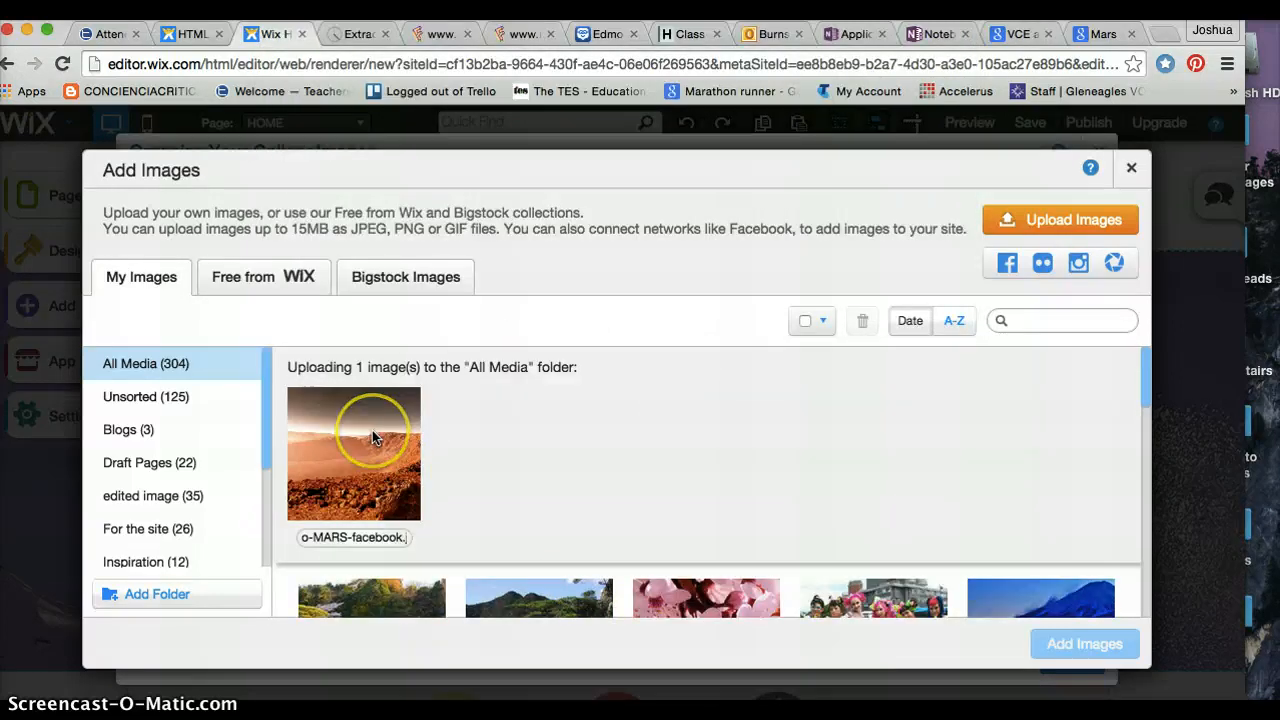
- Select the uploaded o-MARS-facebook.jpg in the media library and add it to the banner gallery
{"action": "scroll", "coordinate": [553, 506], "scroll_direction": "down", "scroll_amount": 1}
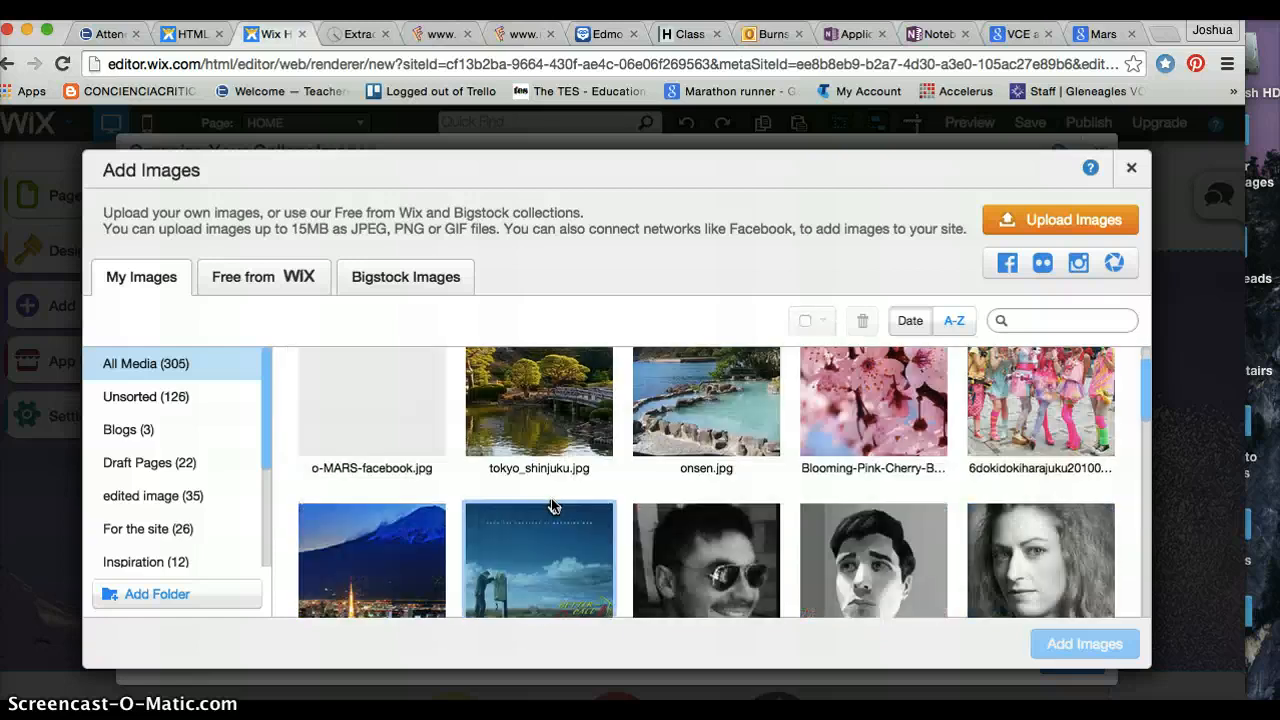
{"action": "left_click", "coordinate": [474, 445]}
{"action": "left_click", "coordinate": [403, 466]}
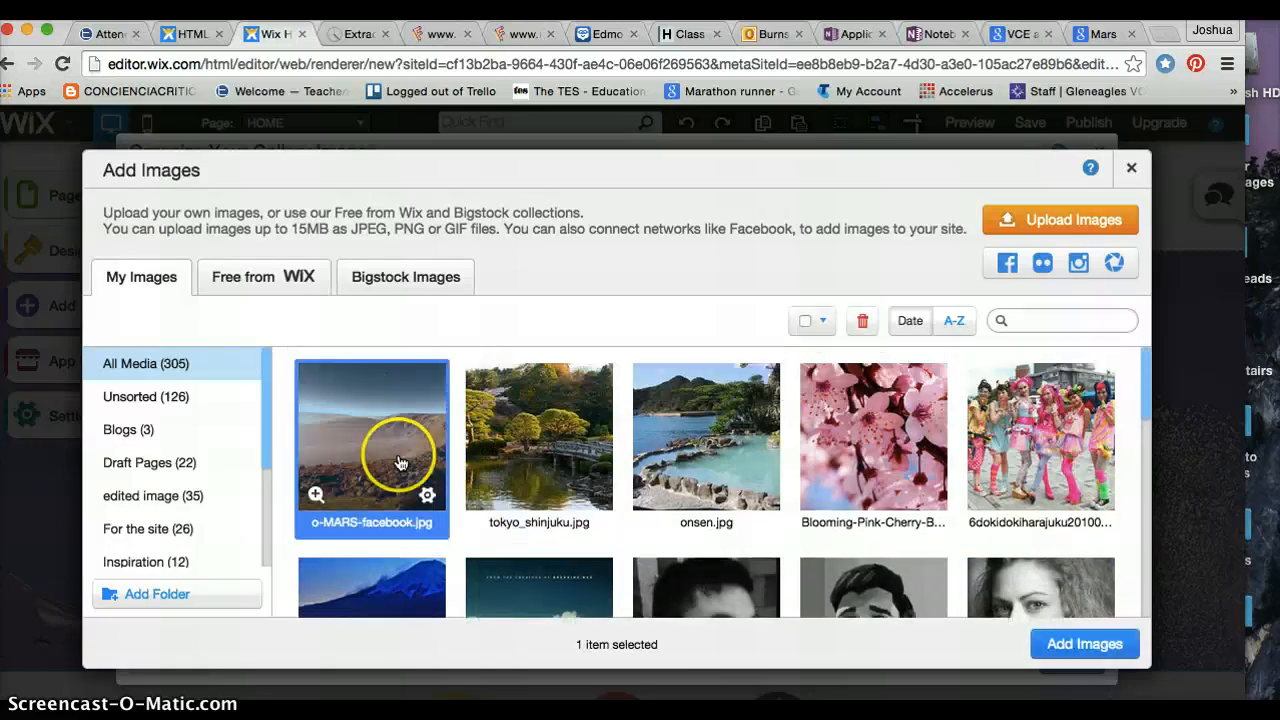
{"action": "left_click", "coordinate": [1084, 644]}
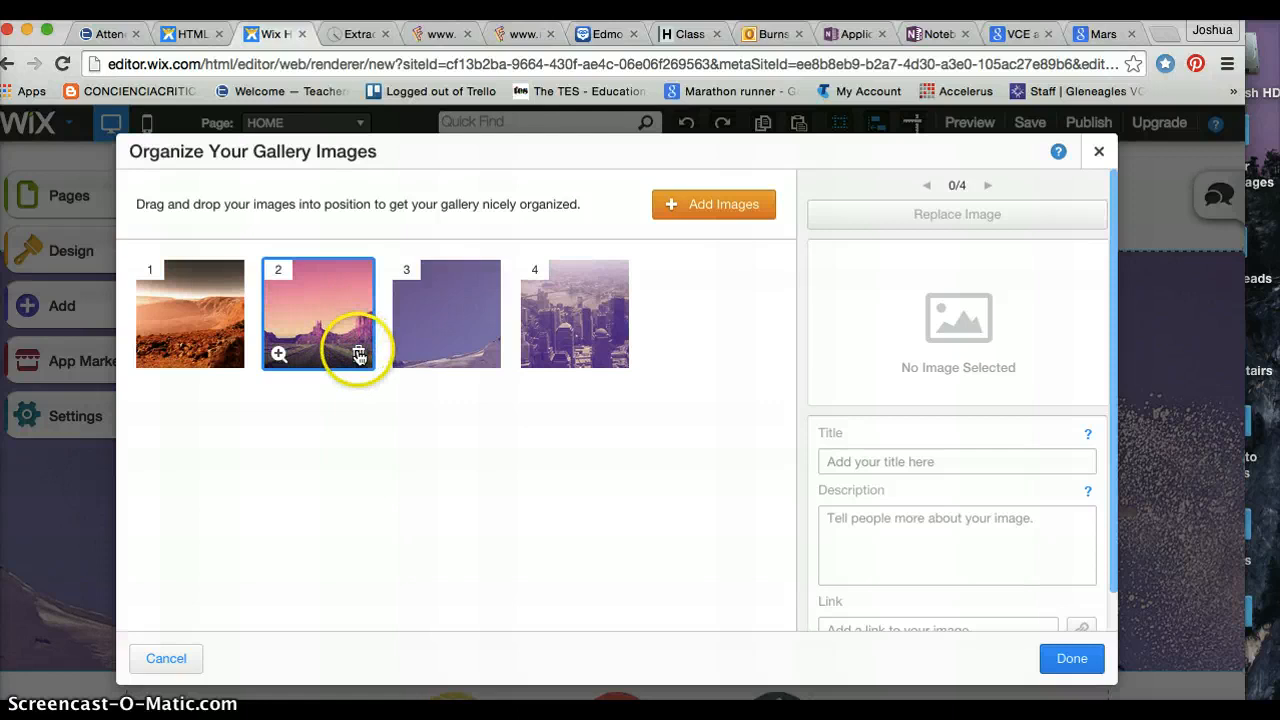
- Delete the three original template images from the gallery, keeping only the Mars landscape
{"action": "left_click", "coordinate": [358, 353]}
{"action": "left_click", "coordinate": [358, 355]}
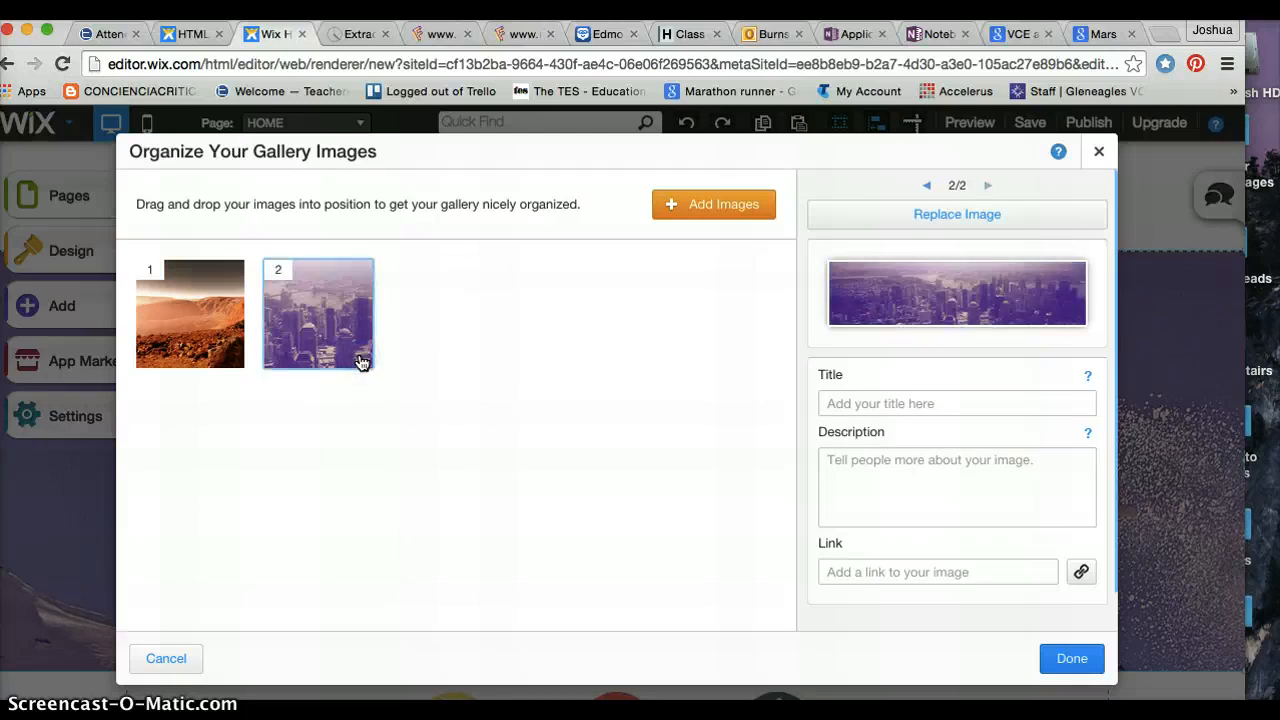
{"action": "left_click", "coordinate": [358, 355]}
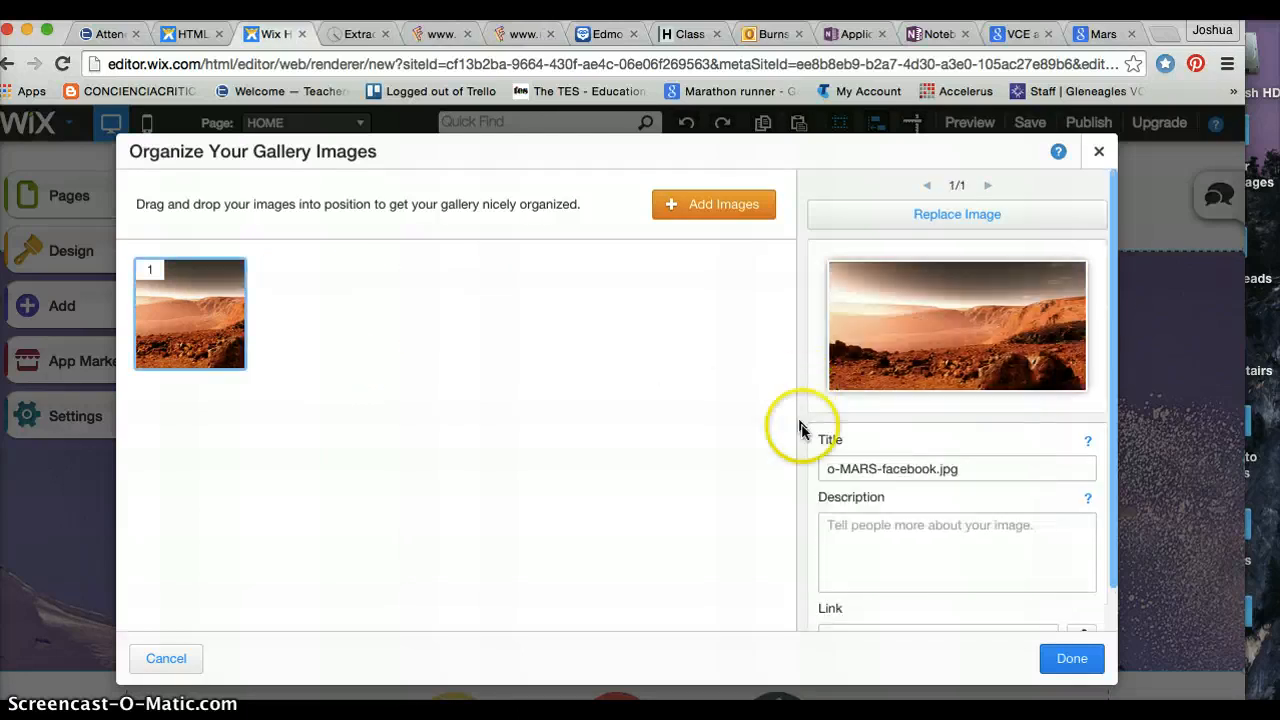
- Replace the Mars landscape image's title with "Welcome to Mars"
{"action": "triple_click", "coordinate": [865, 460]}
{"action": "triple_click", "coordinate": [865, 468]}
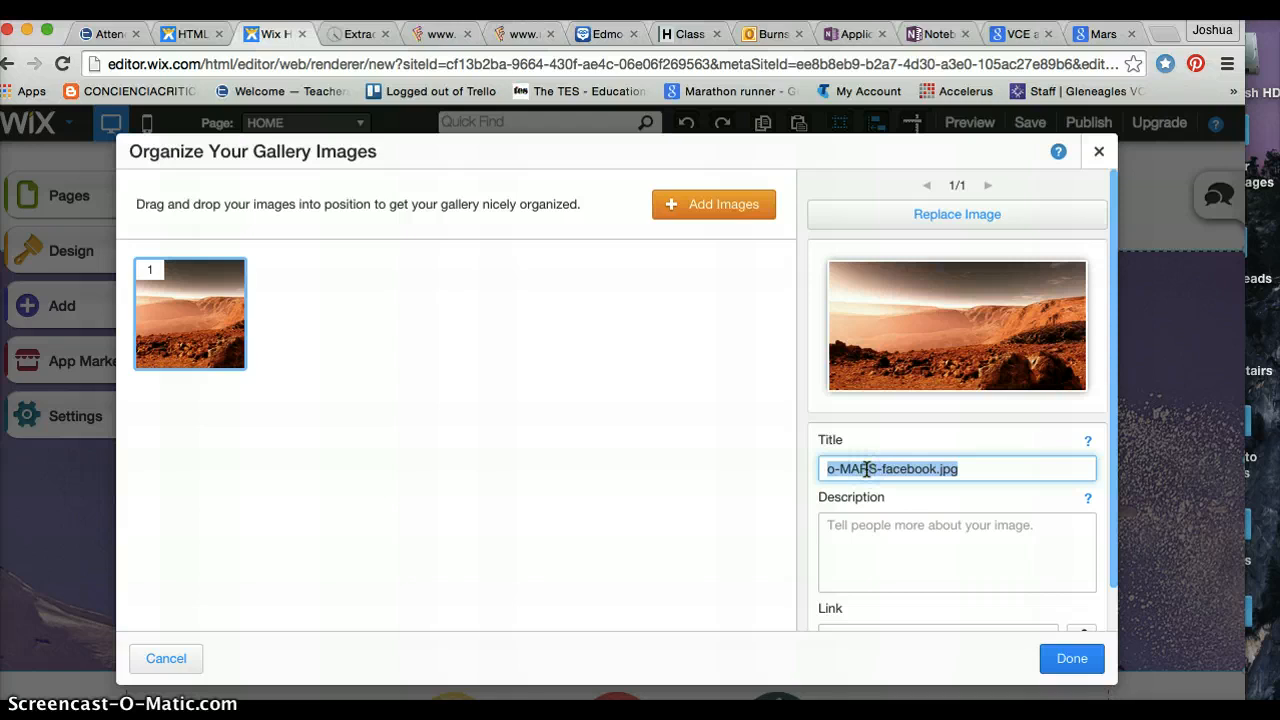
{"action": "type", "text": "Welcome"}
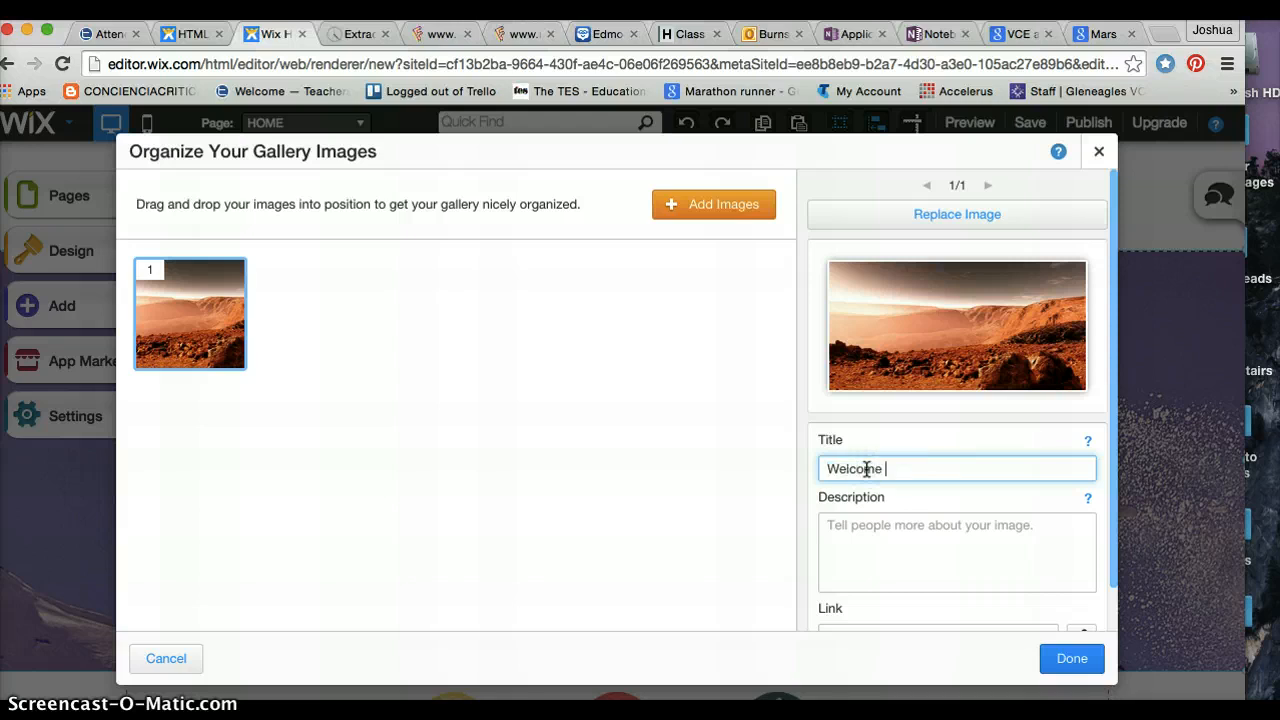
{"action": "type", "text": " to Mars"}
{"action": "left_click", "coordinate": [918, 567]}
- Open the image's link options, switch to the Mars search tab and copy the address of Wikipedia's Mars article
{"action": "scroll", "coordinate": [920, 566], "scroll_direction": "down", "scroll_amount": 1}
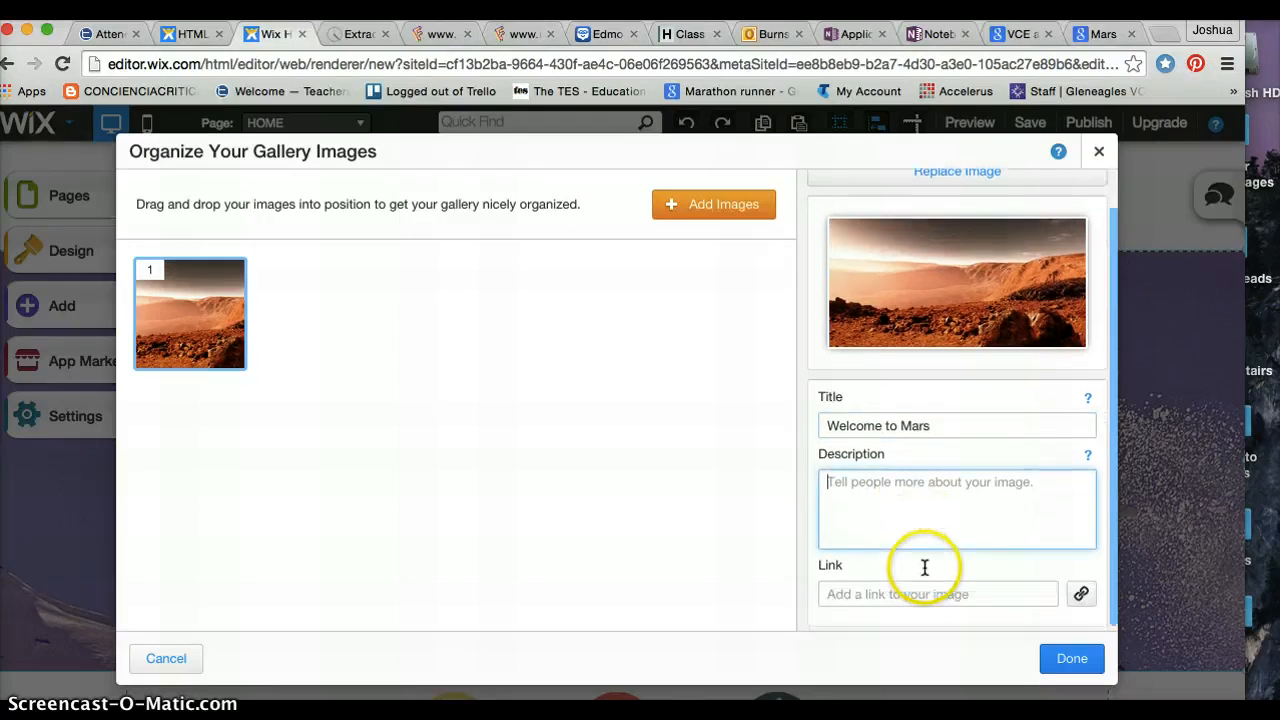
{"action": "left_click", "coordinate": [905, 590]}
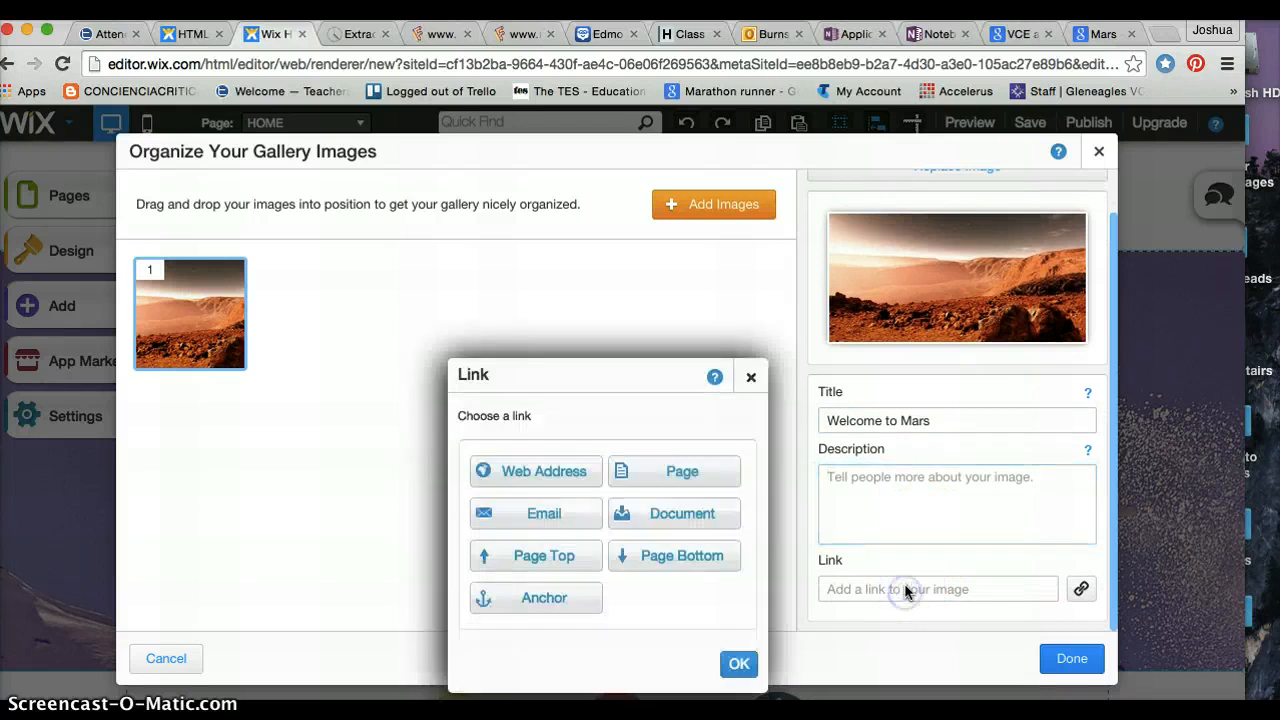
{"action": "left_click", "coordinate": [1104, 34]}
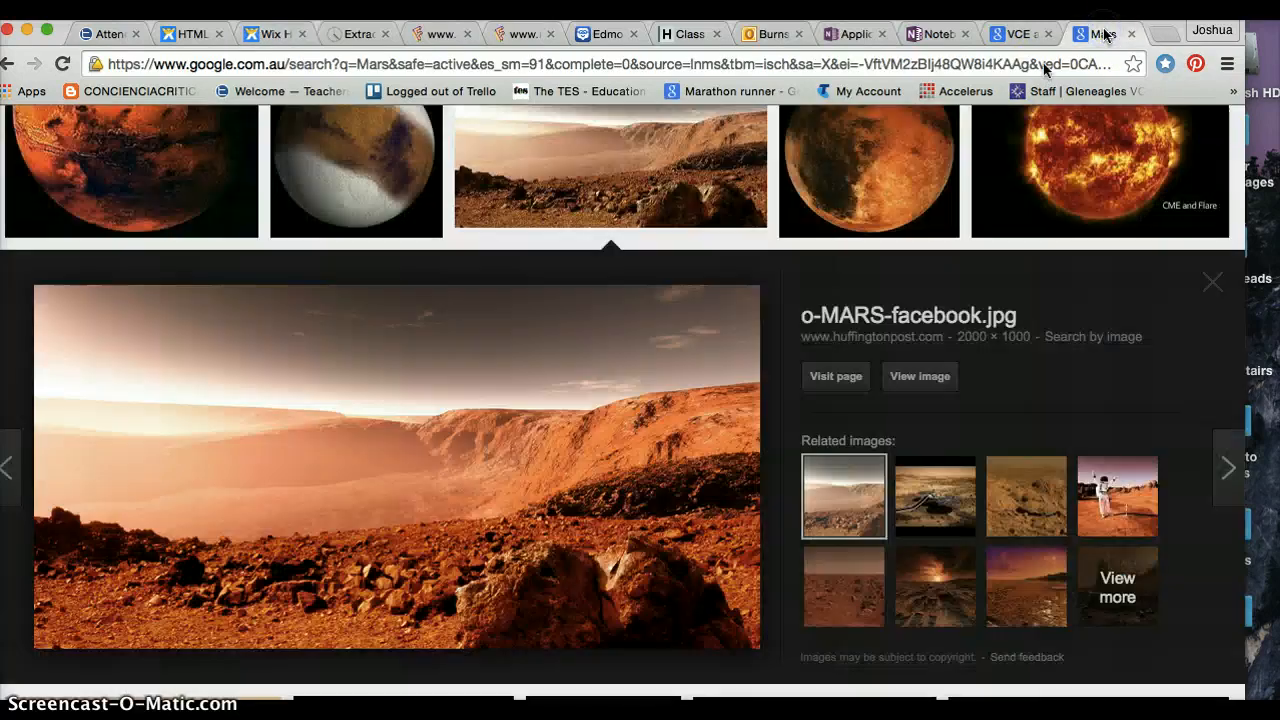
{"action": "scroll", "coordinate": [864, 184], "scroll_direction": "up", "scroll_amount": 6}
{"action": "left_click", "coordinate": [8, 64]}
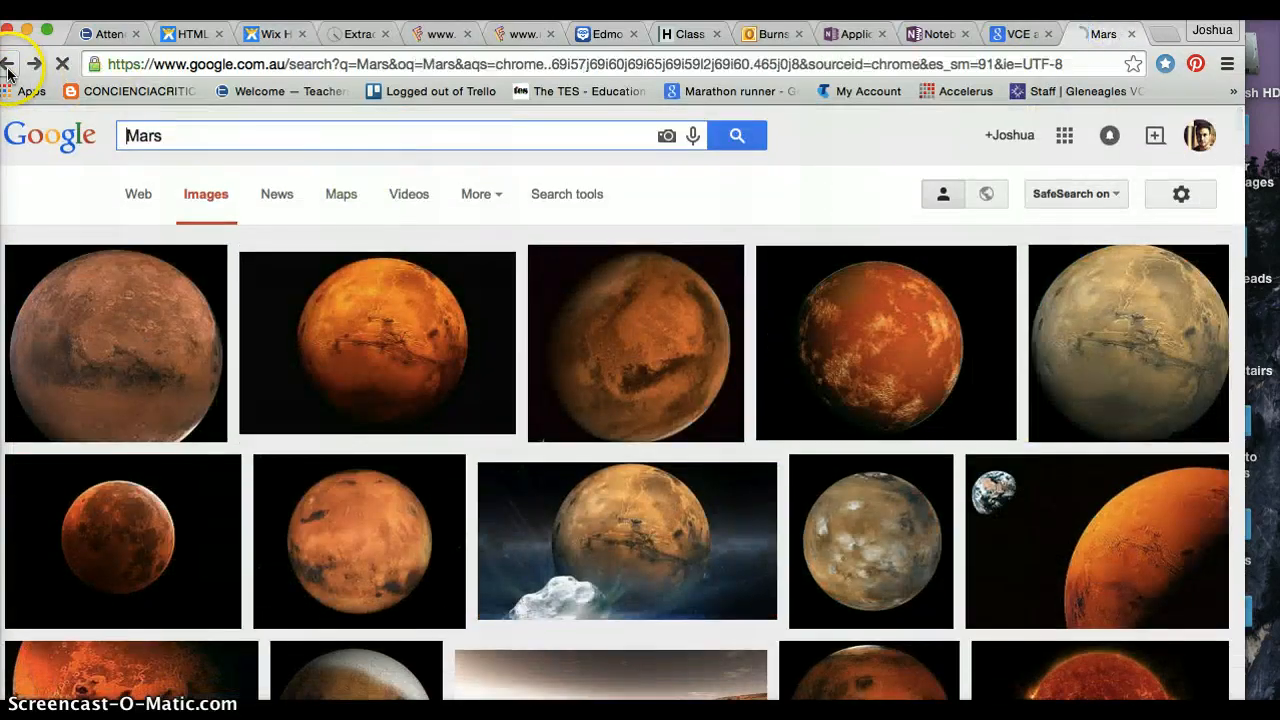
{"action": "left_click", "coordinate": [315, 305]}
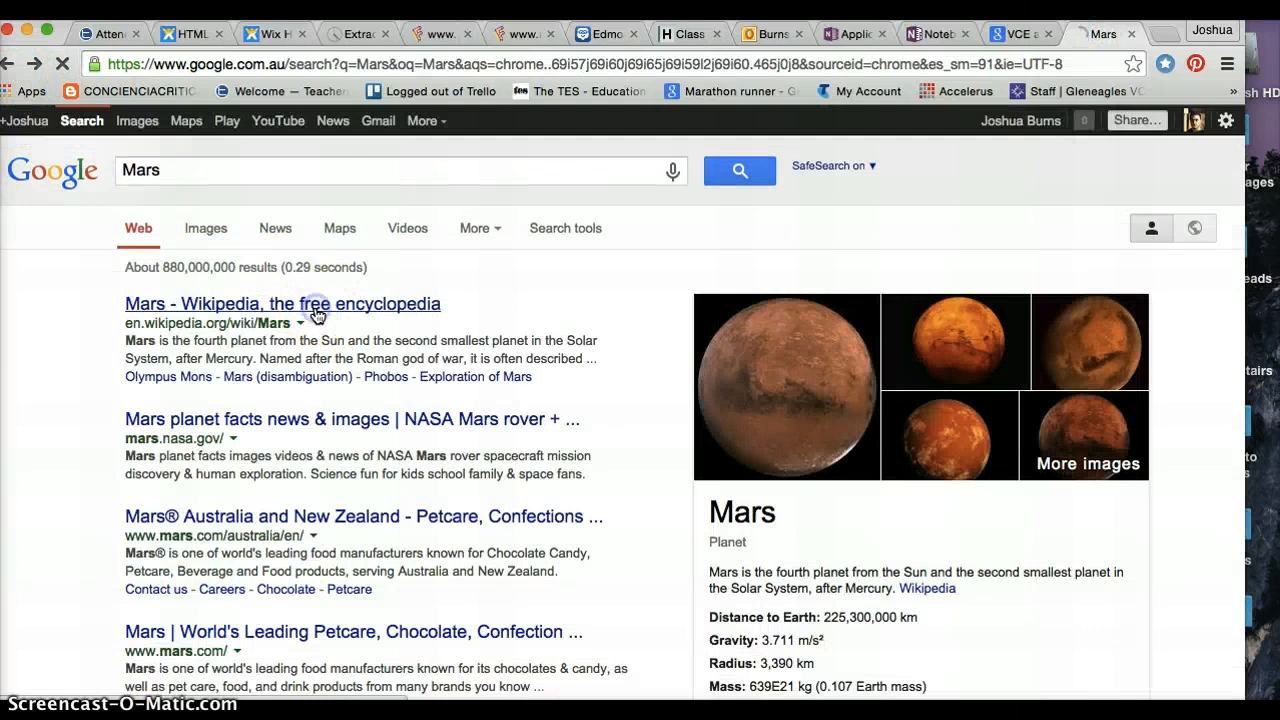
{"action": "left_click", "coordinate": [243, 64]}
{"action": "key", "text": "super+c"}
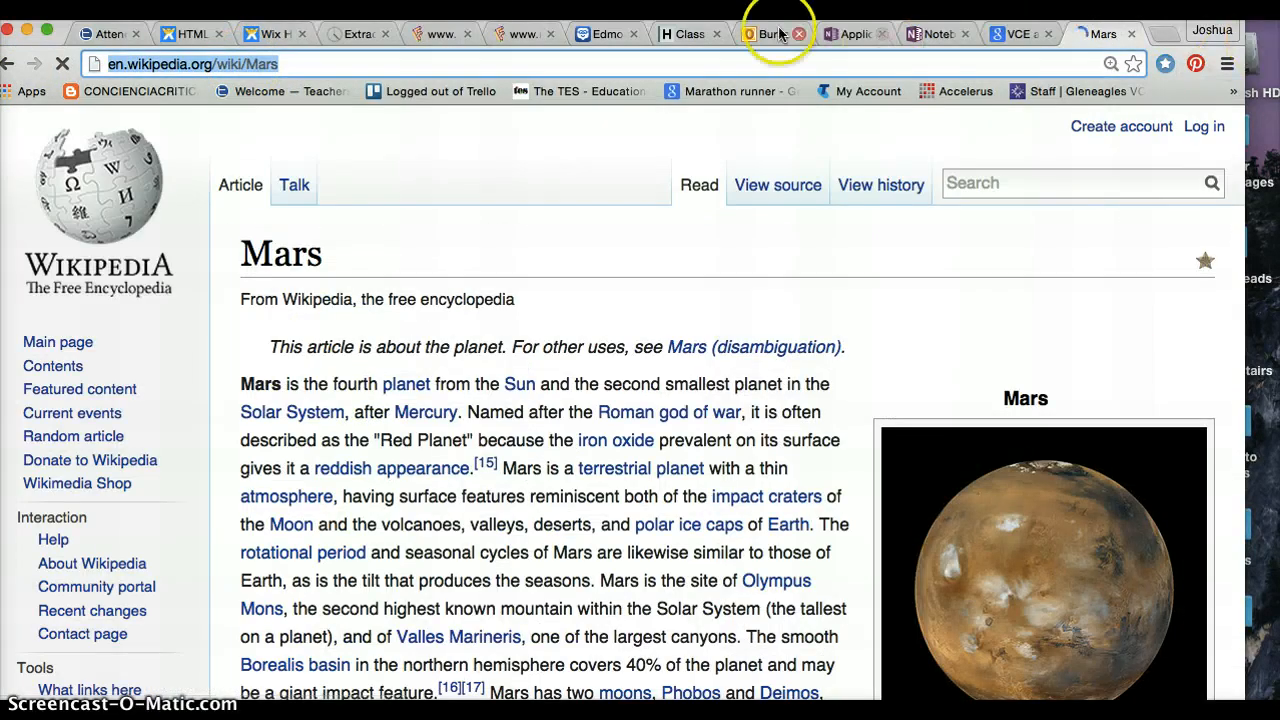
{"action": "left_click", "coordinate": [280, 33]}
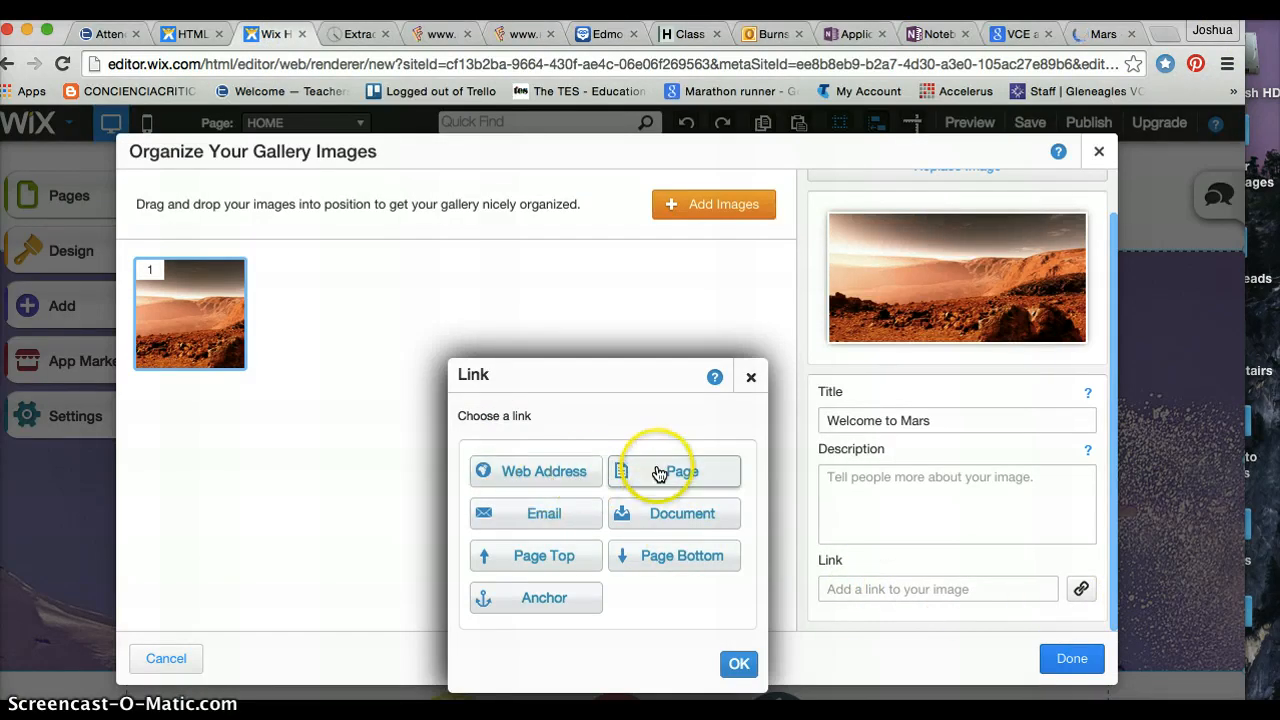
{"action": "left_click", "coordinate": [580, 474]}
{"action": "left_click", "coordinate": [569, 515]}
{"action": "key", "text": "super+v"}
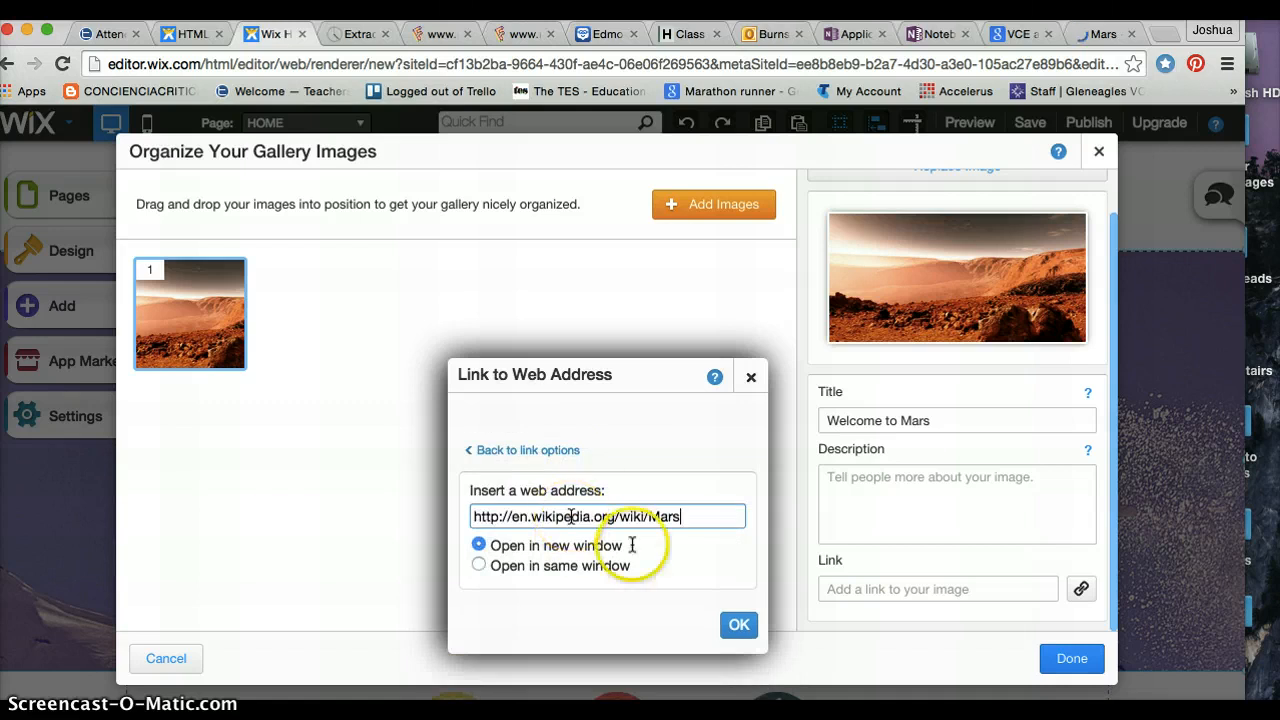
{"action": "left_click", "coordinate": [740, 624]}
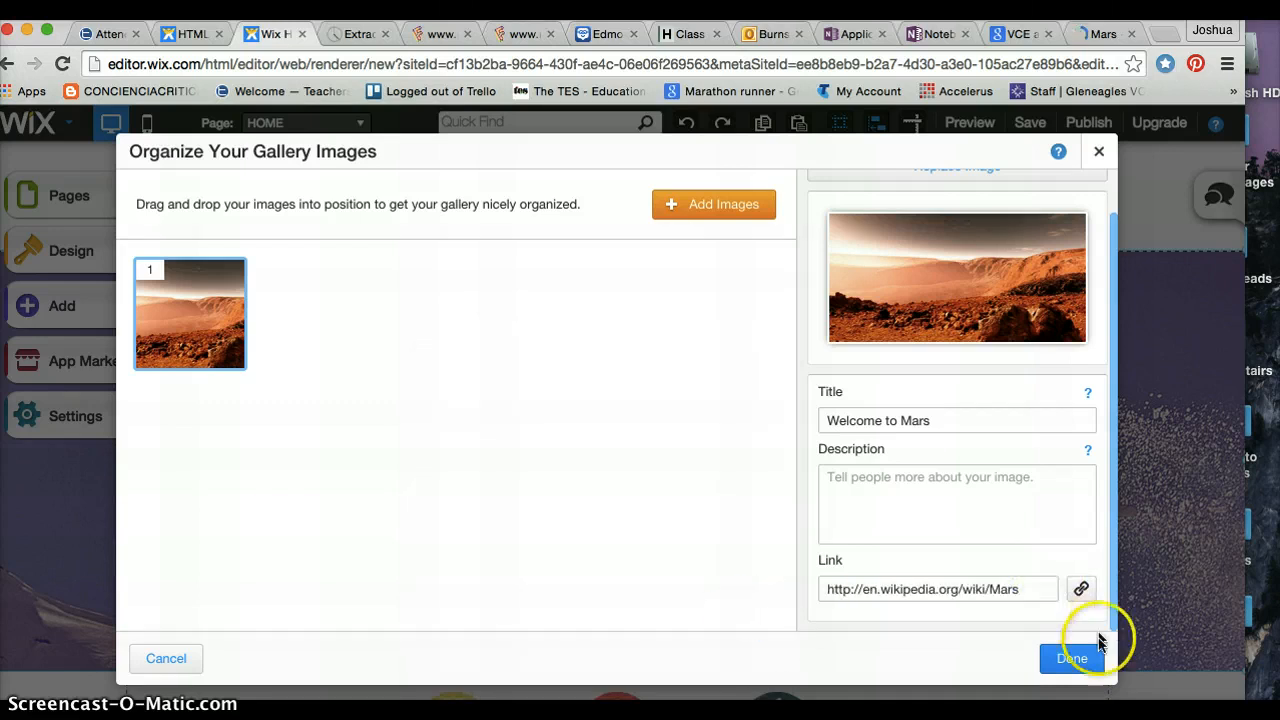
{"action": "left_click", "coordinate": [1088, 664]}
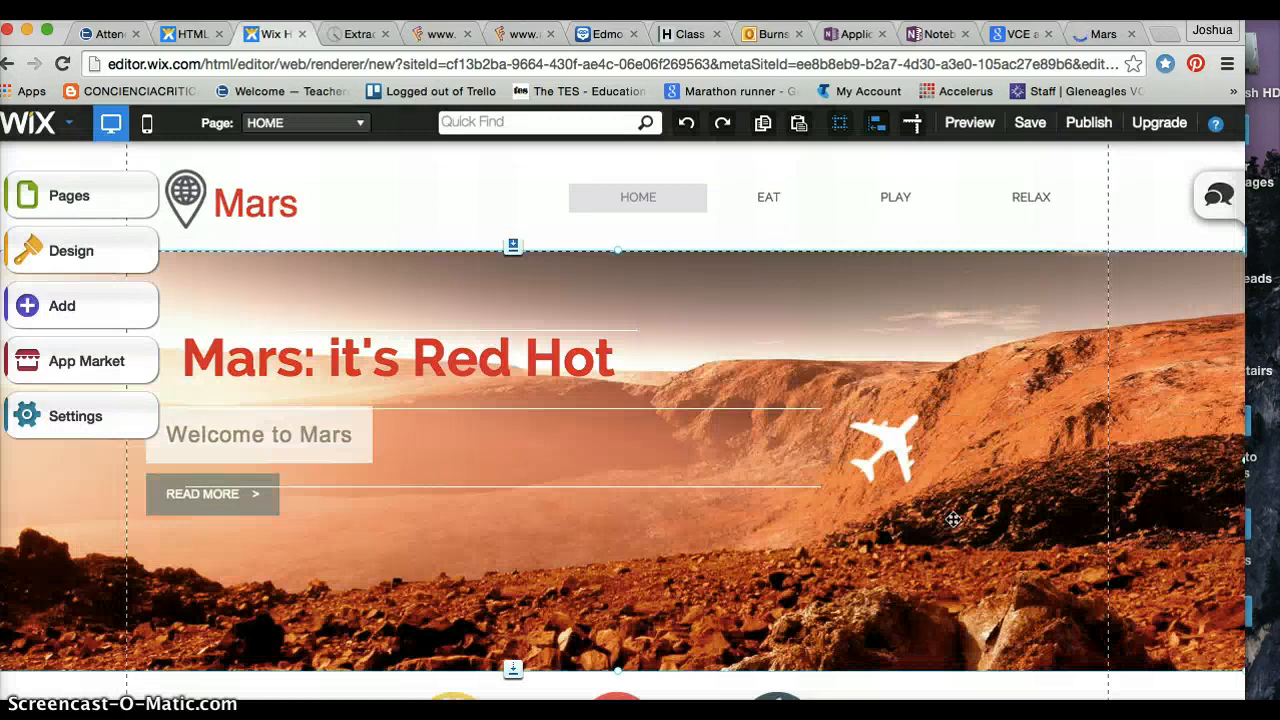
- Review the updated banner, preview the site and test the banner's READ MORE link
{"action": "scroll", "coordinate": [953, 519], "scroll_direction": "down", "scroll_amount": 1}
{"action": "left_click", "coordinate": [953, 510]}
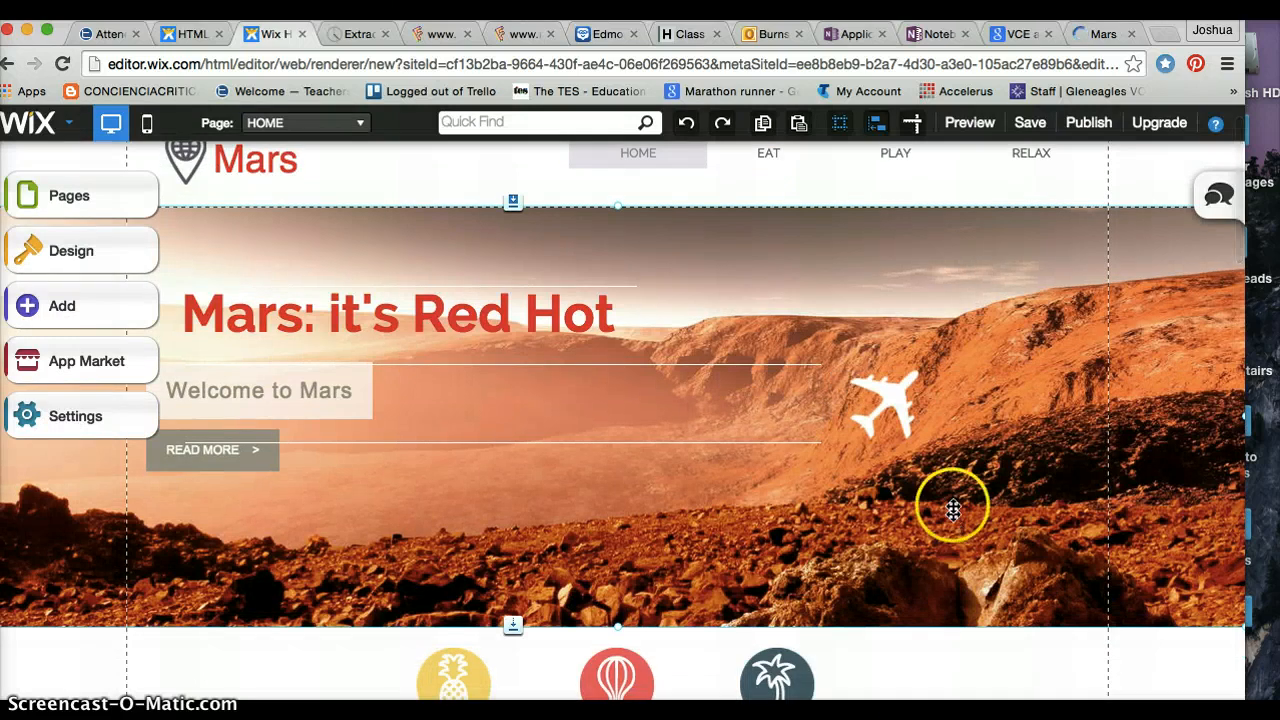
{"action": "scroll", "coordinate": [953, 505], "scroll_direction": "up", "scroll_amount": 1}
{"action": "scroll", "coordinate": [953, 508], "scroll_direction": "down", "scroll_amount": 1}
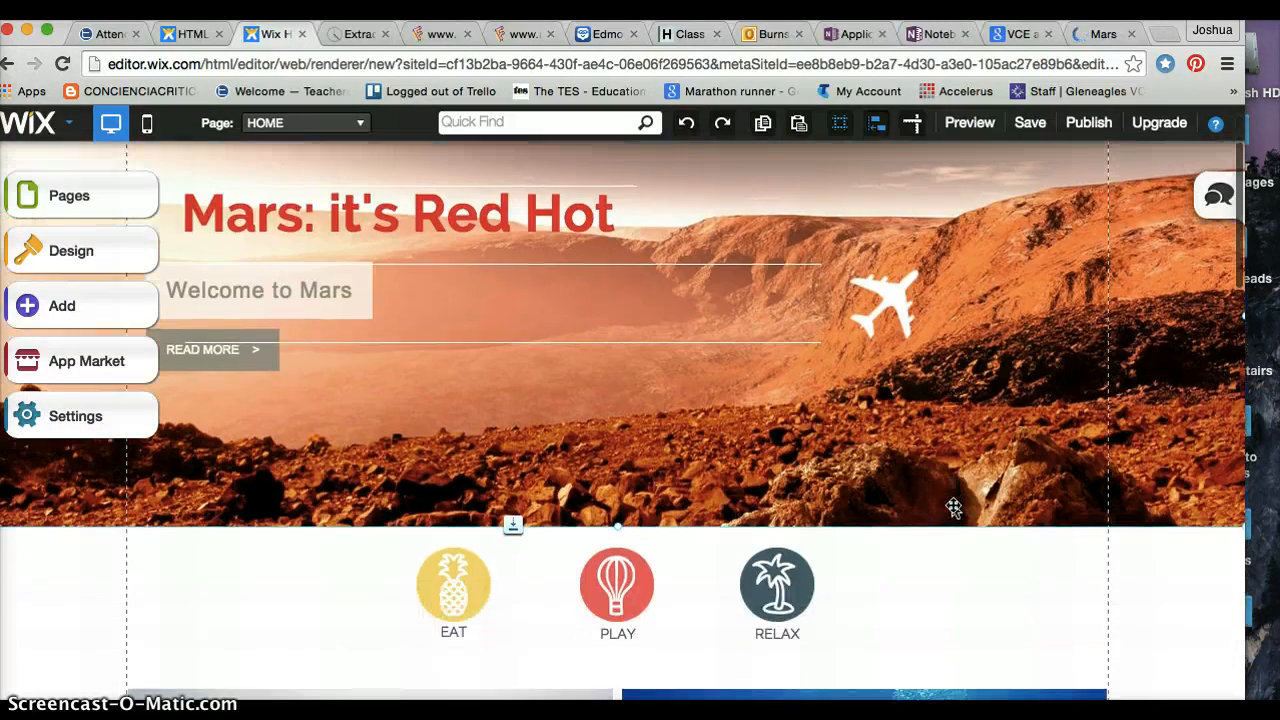
{"action": "scroll", "coordinate": [953, 508], "scroll_direction": "up", "scroll_amount": 2}
{"action": "left_click", "coordinate": [968, 123]}
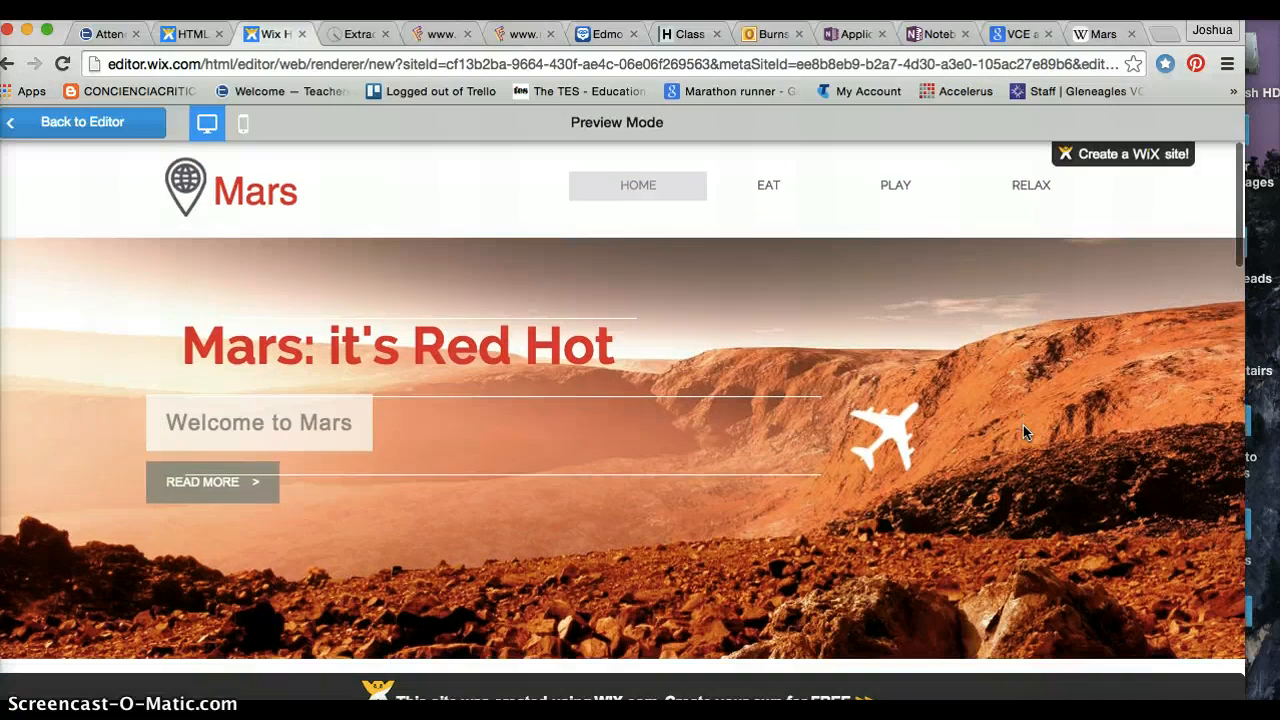
{"action": "scroll", "coordinate": [1023, 430], "scroll_direction": "down", "scroll_amount": 2}
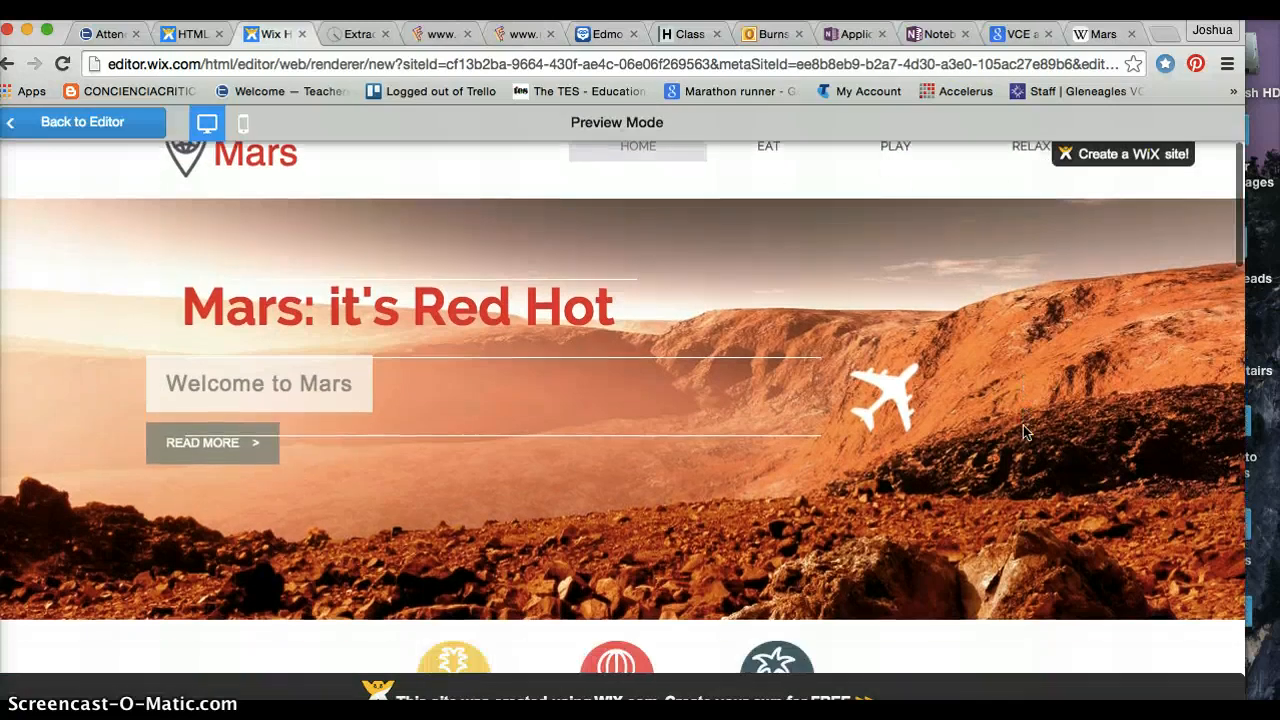
{"action": "left_click", "coordinate": [221, 453]}
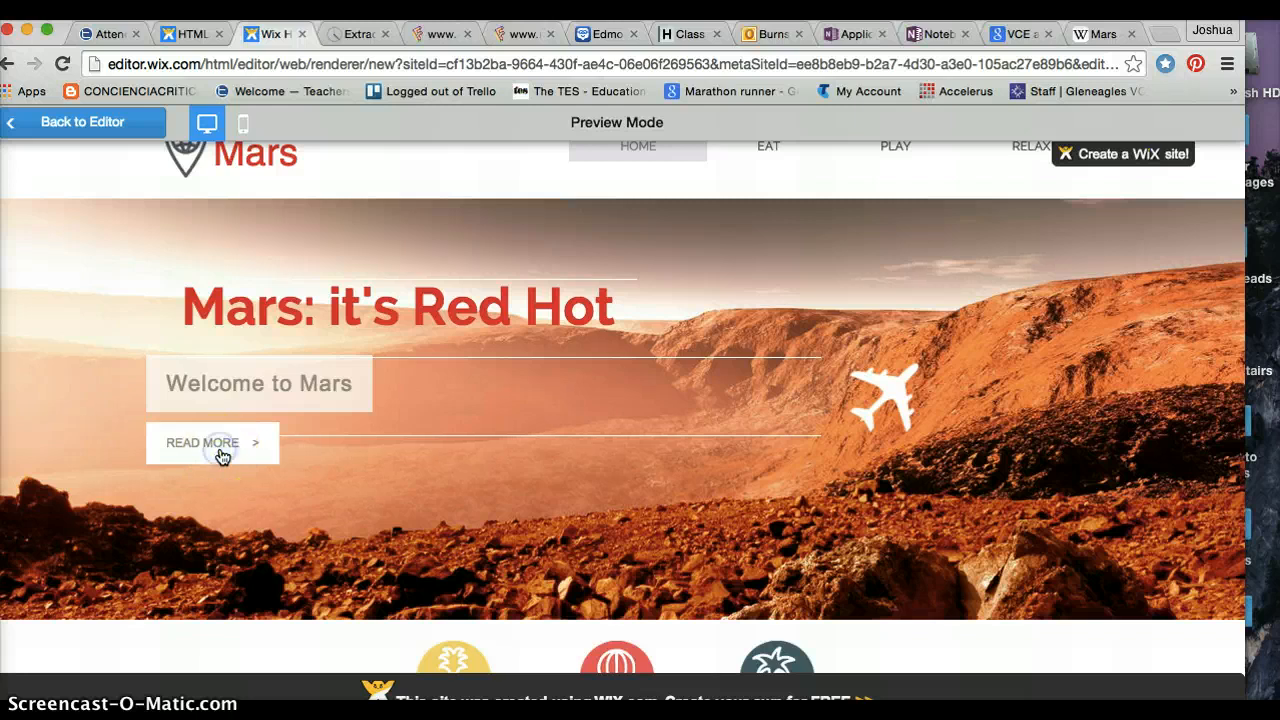
{"action": "left_click", "coordinate": [221, 453]}
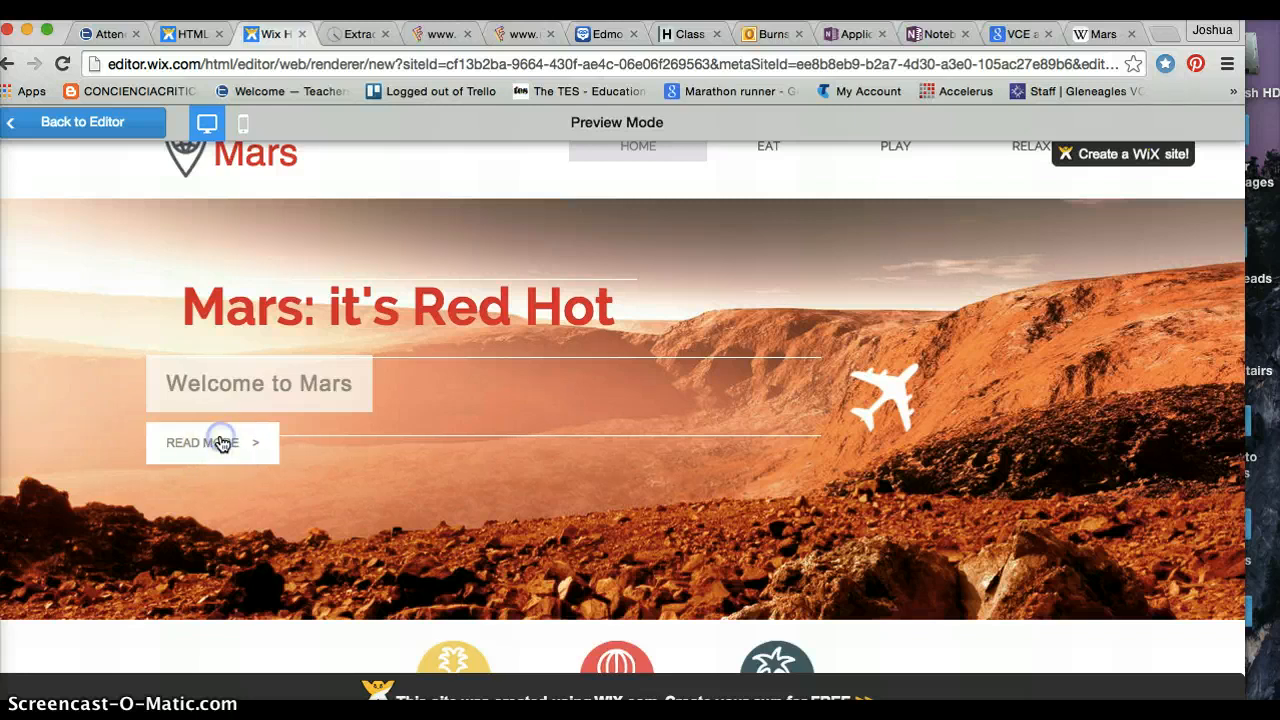
- Close the Wikipedia Mars tab, switch back to the Wix preview and return to the editor
{"action": "left_click", "coordinate": [1093, 35]}
{"action": "left_click", "coordinate": [1131, 34]}
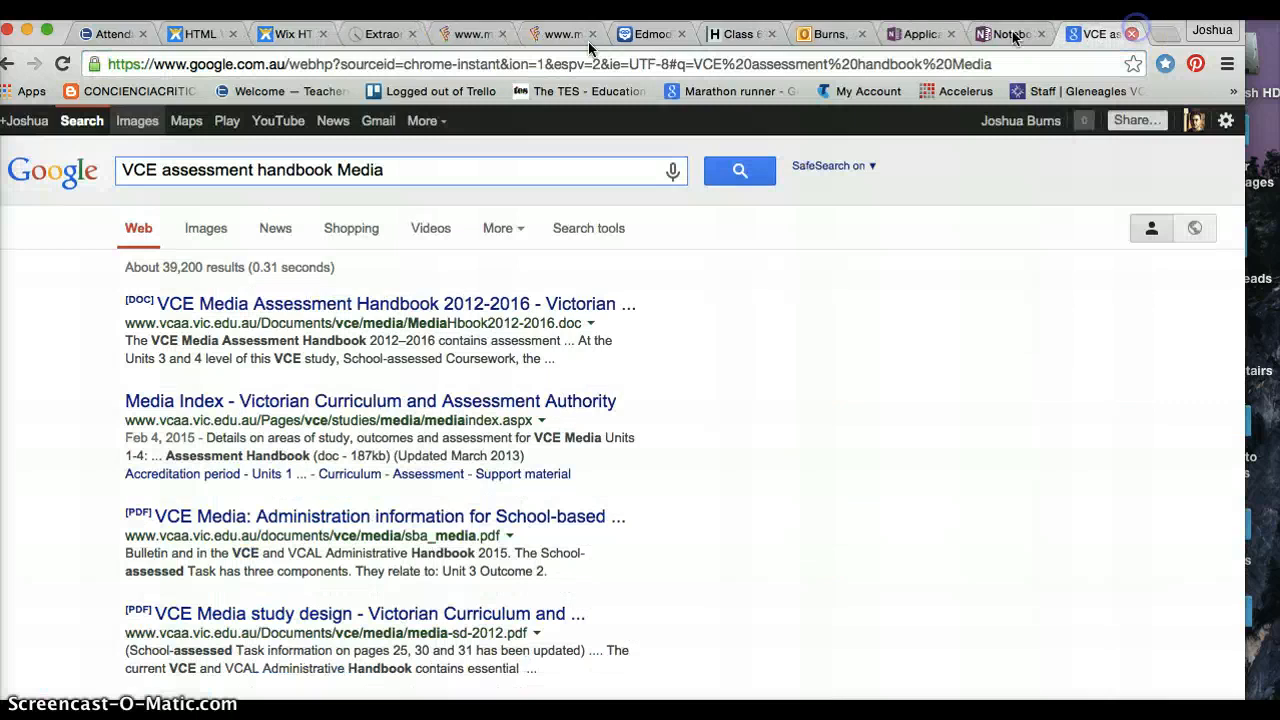
{"action": "right_click", "coordinate": [297, 50]}
{"action": "left_click", "coordinate": [290, 37]}
{"action": "left_click", "coordinate": [290, 38]}
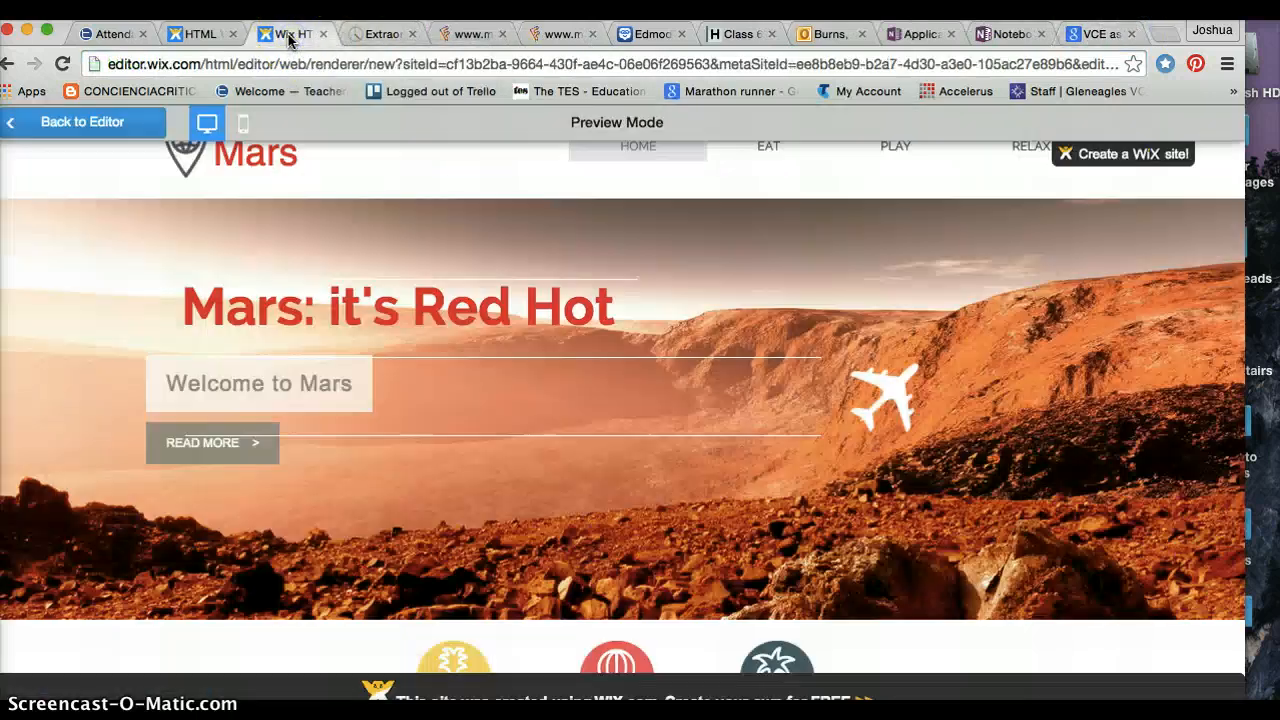
{"action": "left_click", "coordinate": [71, 134]}
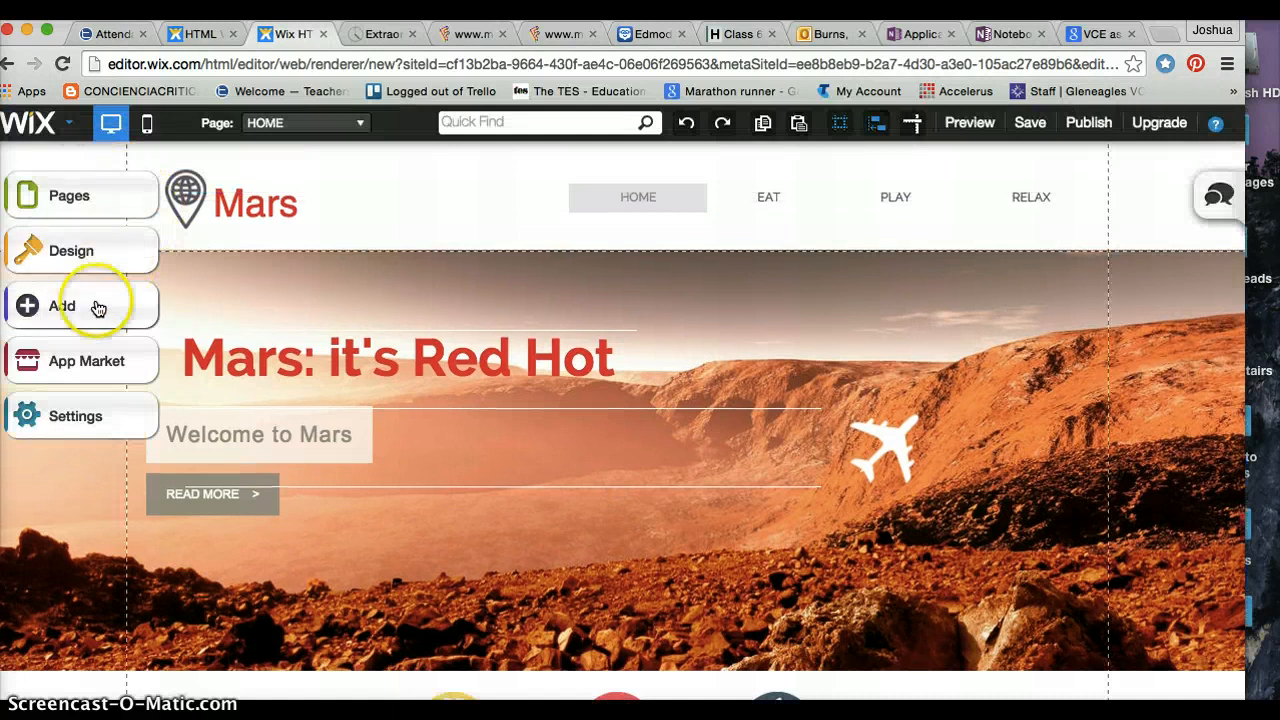
{"action": "left_click", "coordinate": [78, 255]}
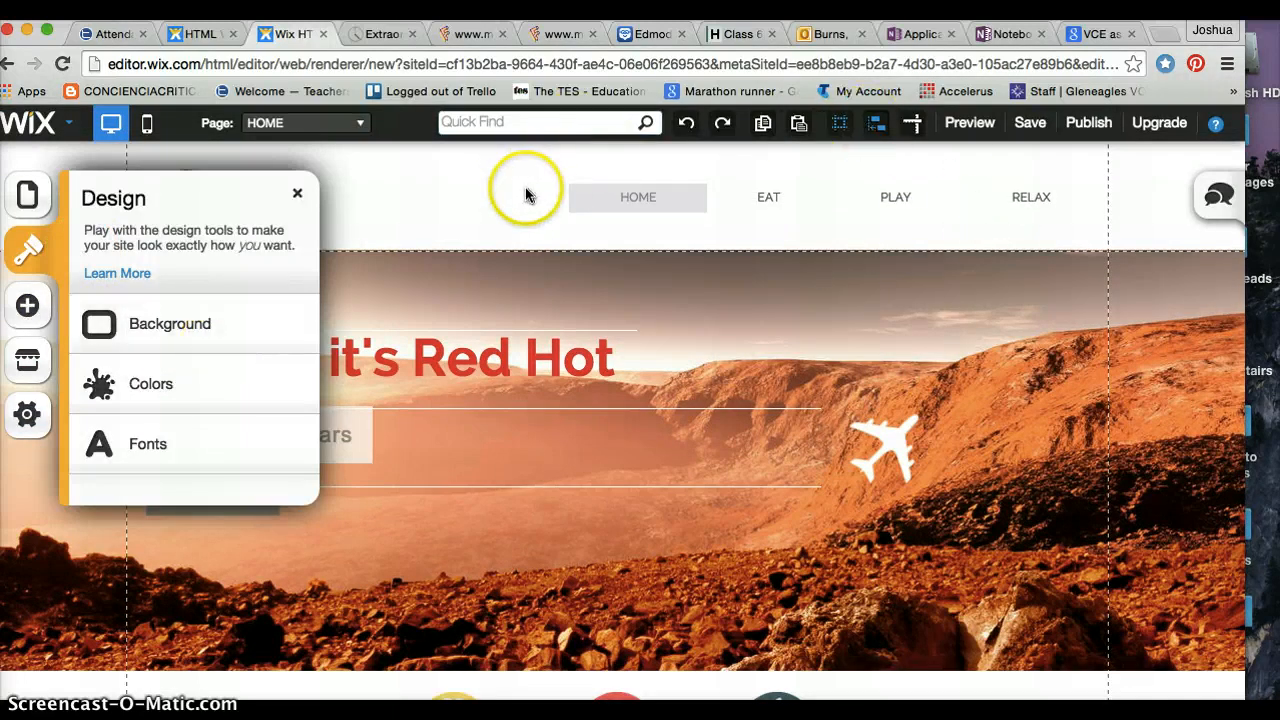
{"action": "left_click", "coordinate": [213, 387]}
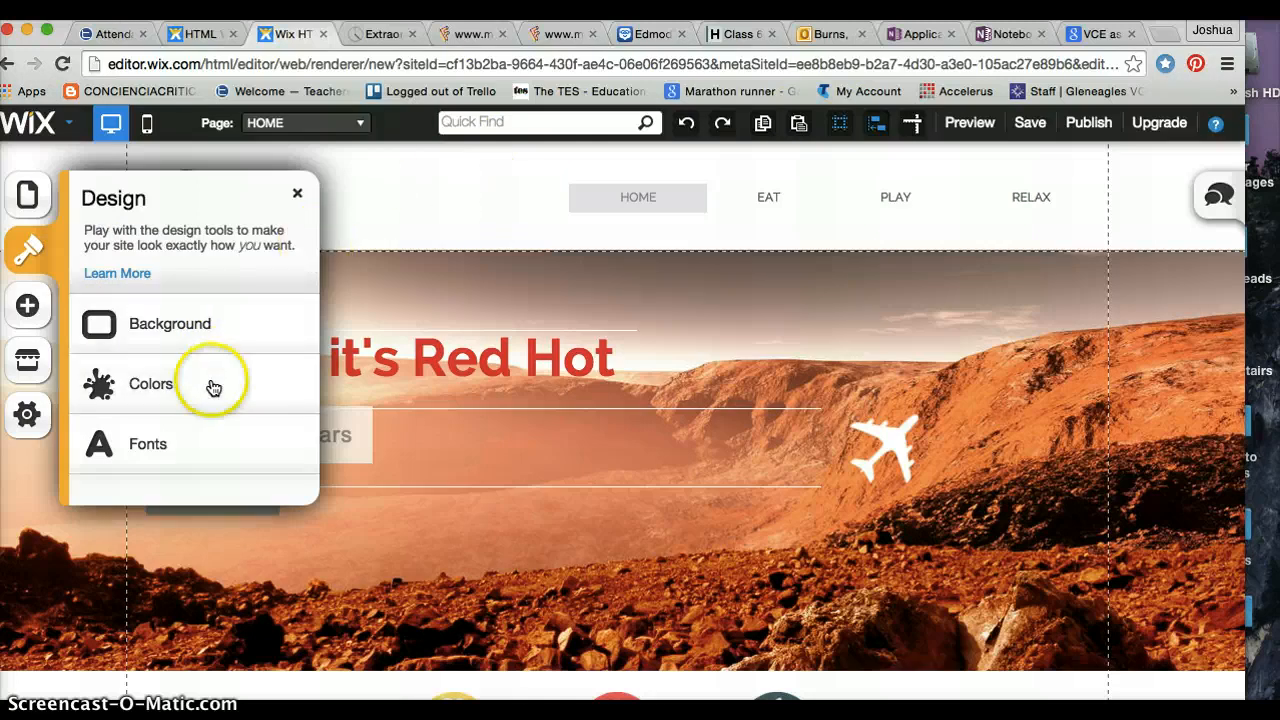
{"action": "left_click", "coordinate": [297, 188]}
- Add a title text element to the home page and move it up into the header
{"action": "left_click", "coordinate": [22, 318]}
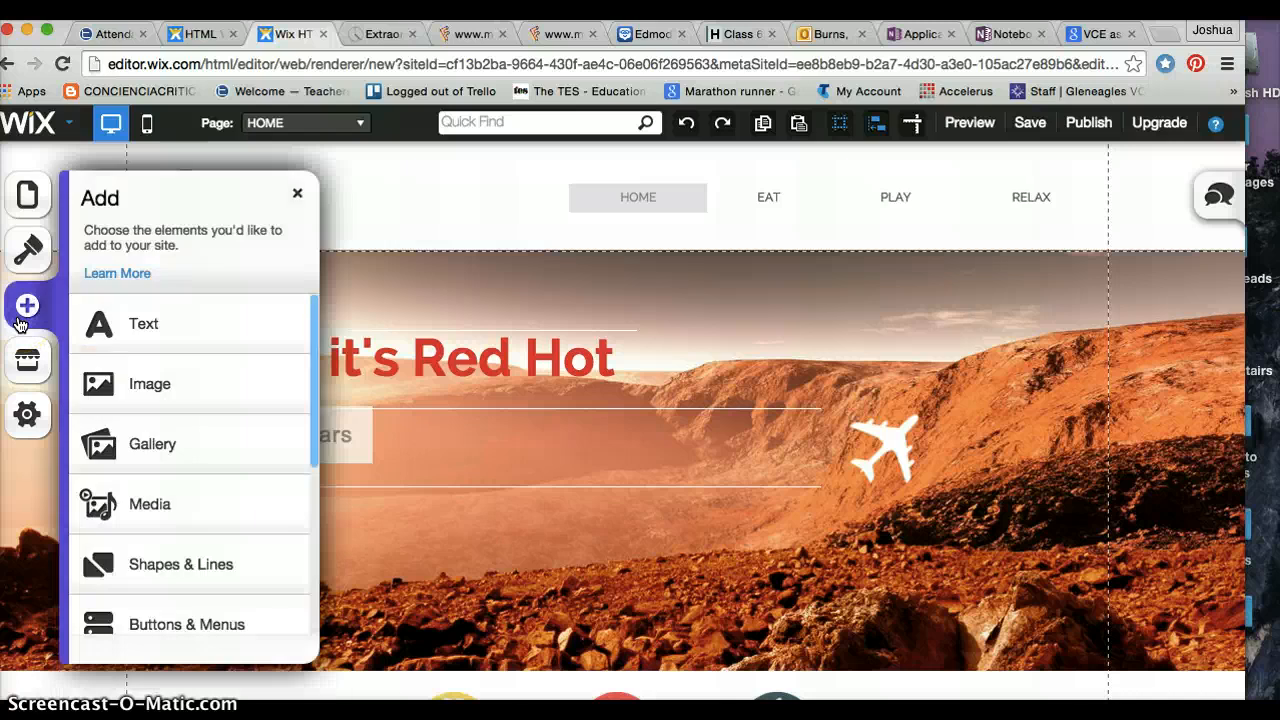
{"action": "left_click", "coordinate": [122, 312]}
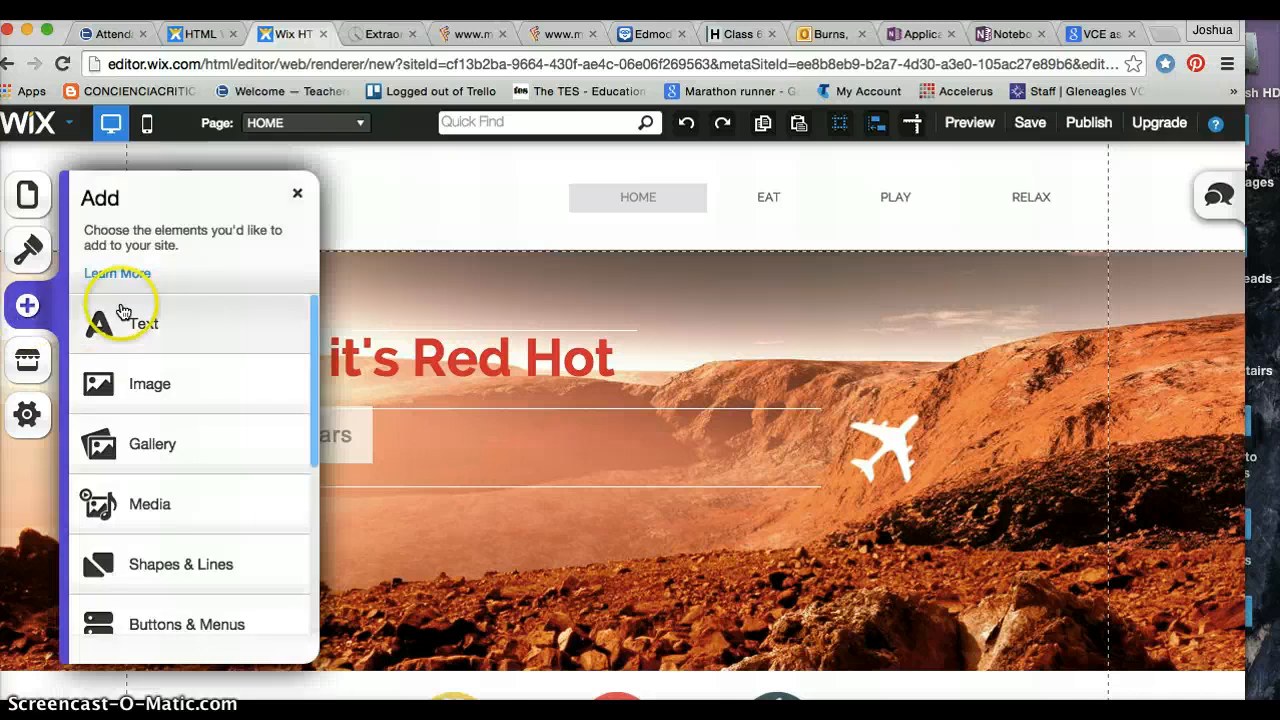
{"action": "left_click", "coordinate": [222, 349]}
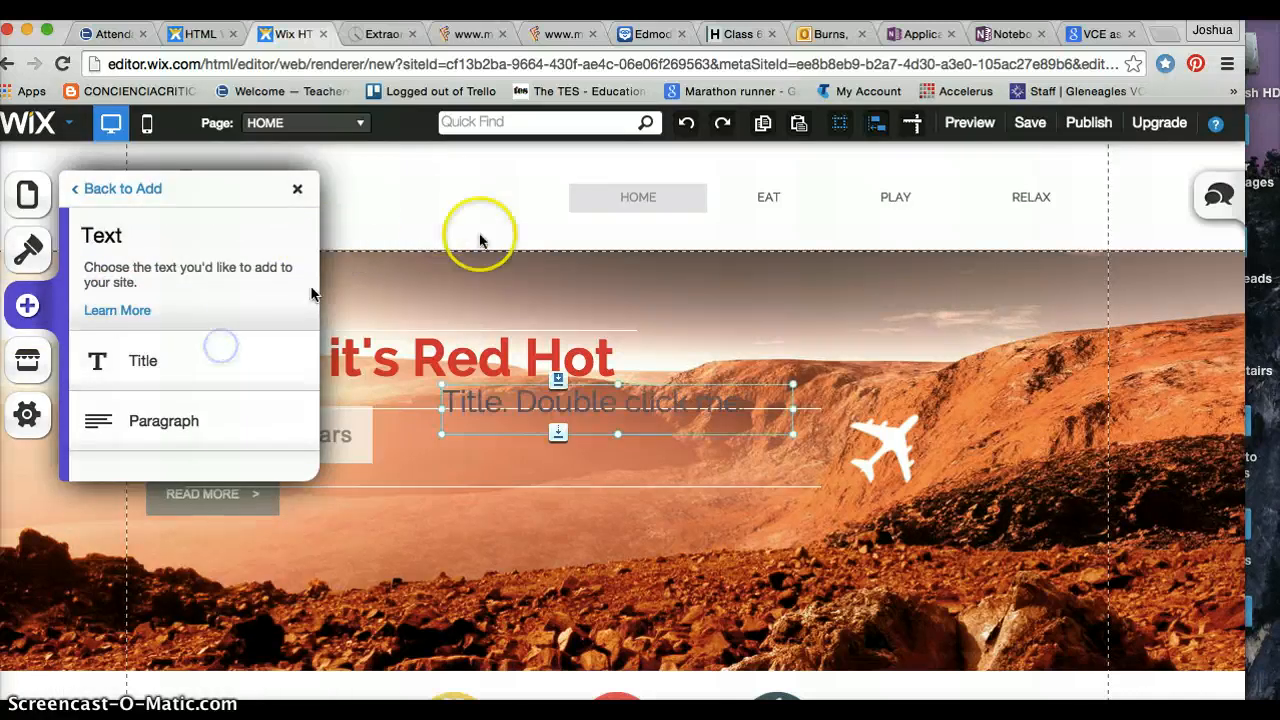
{"action": "left_click_drag", "start_coordinate": [634, 417], "coordinate": [922, 232]}
- Replace the new title's placeholder text with "the latest trend..." and place it directly beside the Mars site title
{"action": "double_click", "coordinate": [903, 220]}
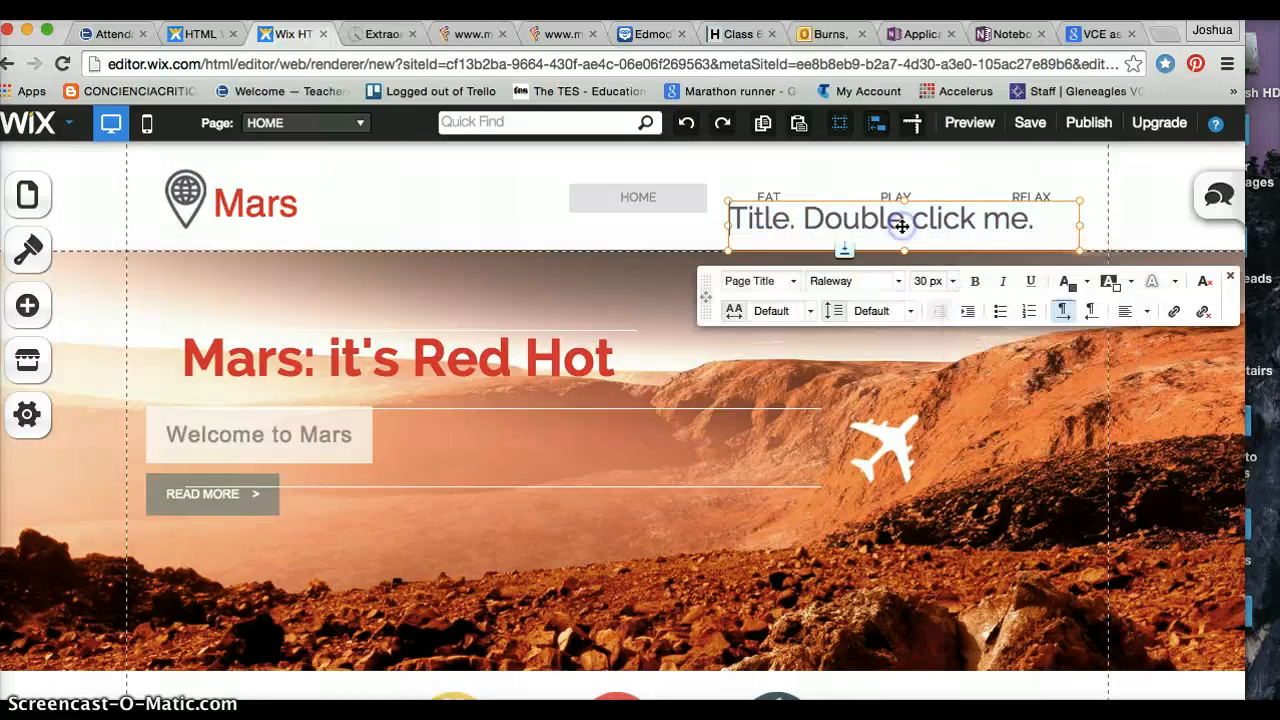
{"action": "triple_click", "coordinate": [902, 226]}
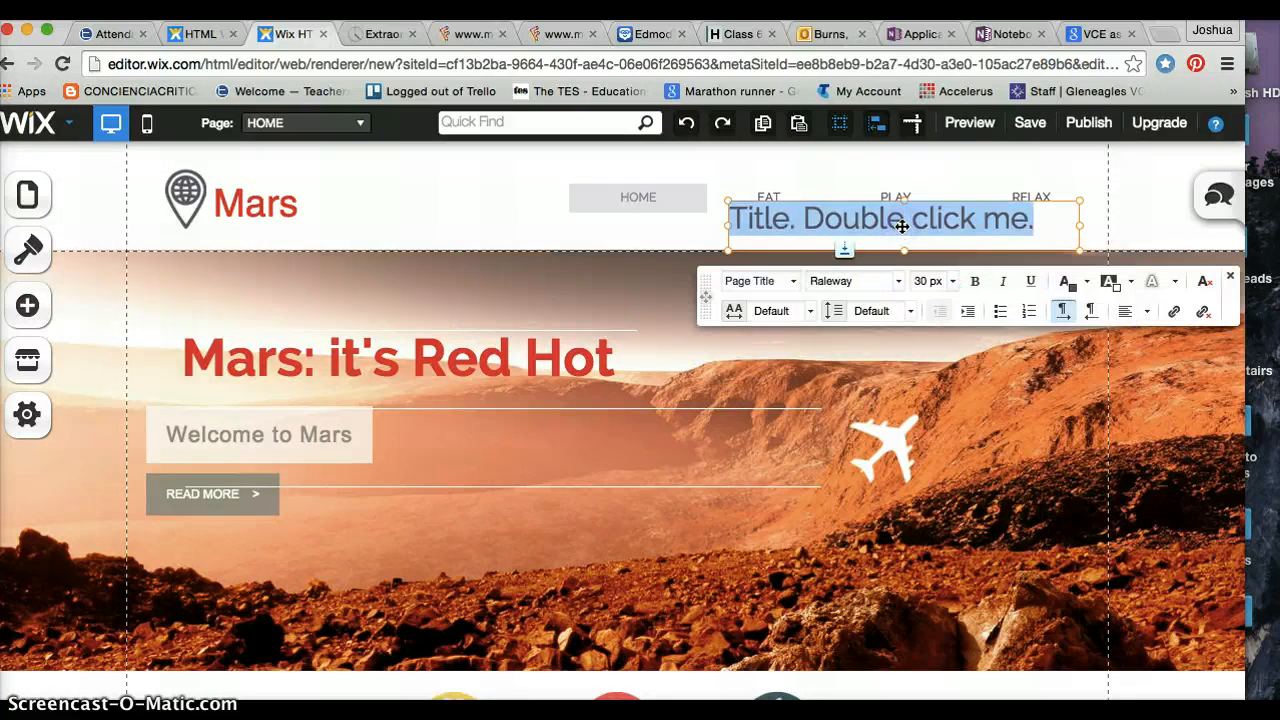
{"action": "type", "text": "the latest trend..."}
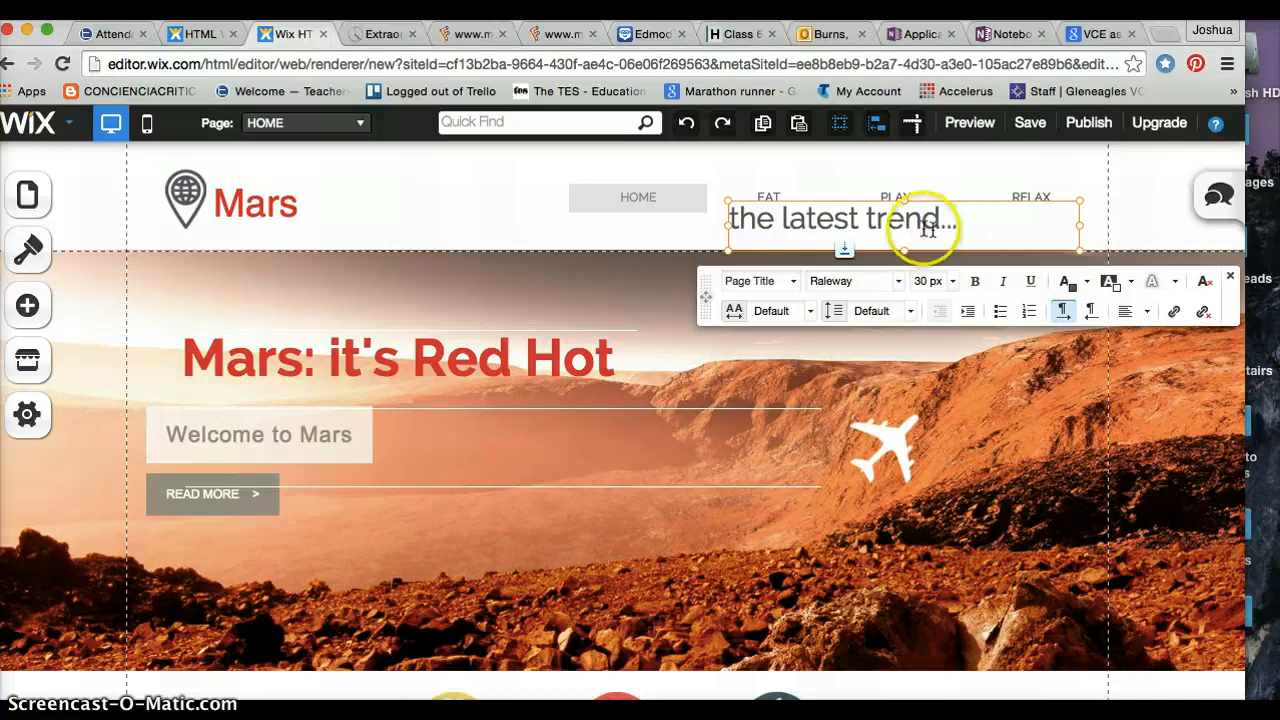
{"action": "left_click", "coordinate": [926, 425]}
{"action": "left_click", "coordinate": [888, 222]}
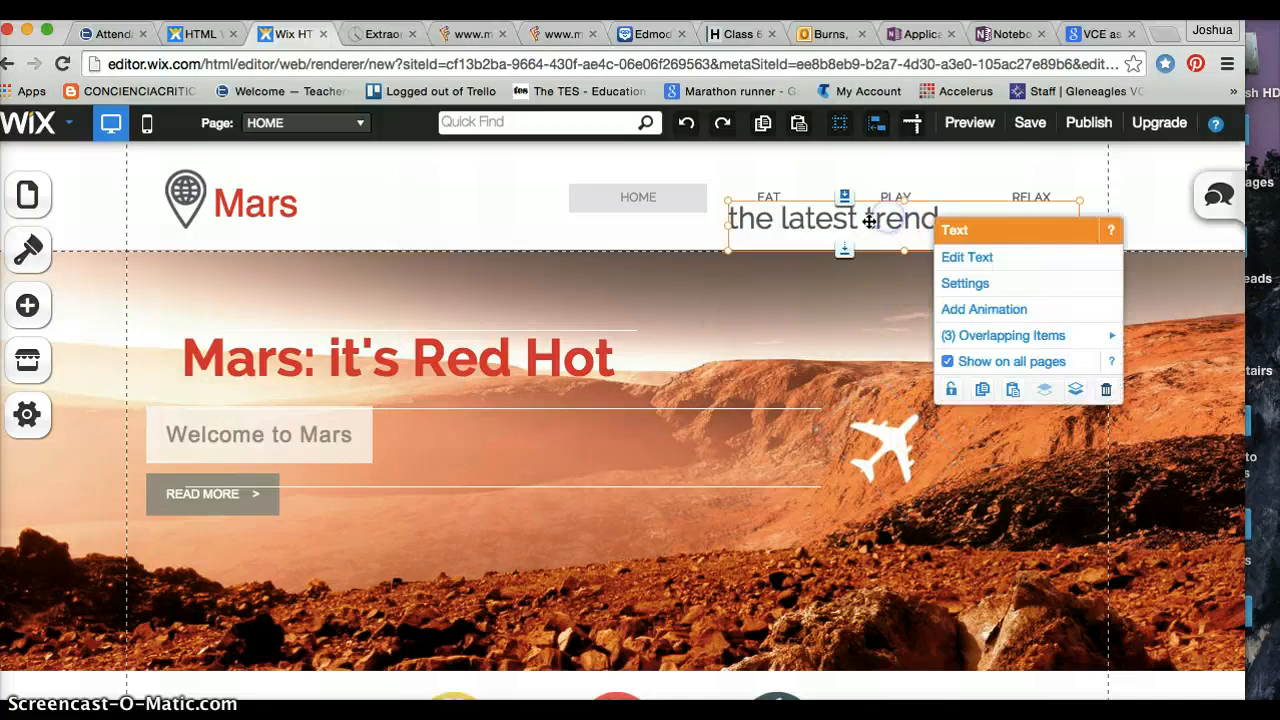
{"action": "left_click_drag", "start_coordinate": [888, 222], "coordinate": [452, 208]}
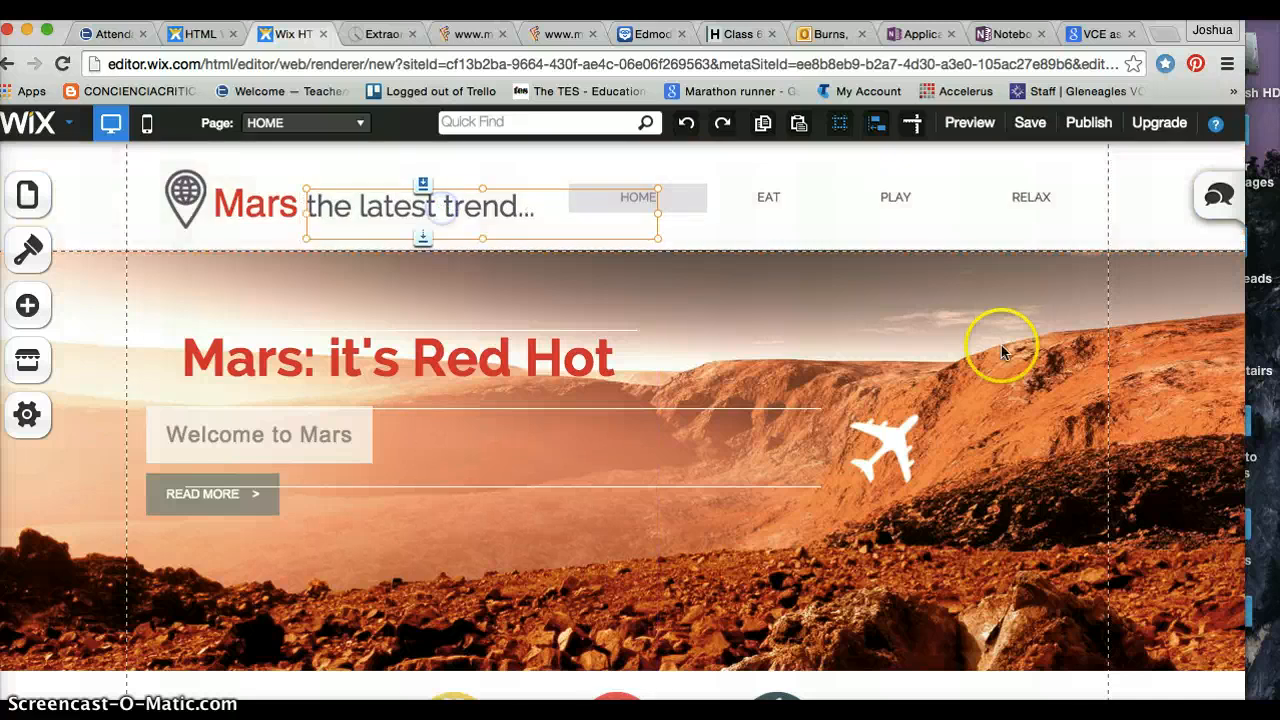
- Open the shape library to replace the airplane shape on the banner
{"action": "left_click", "coordinate": [896, 459]}
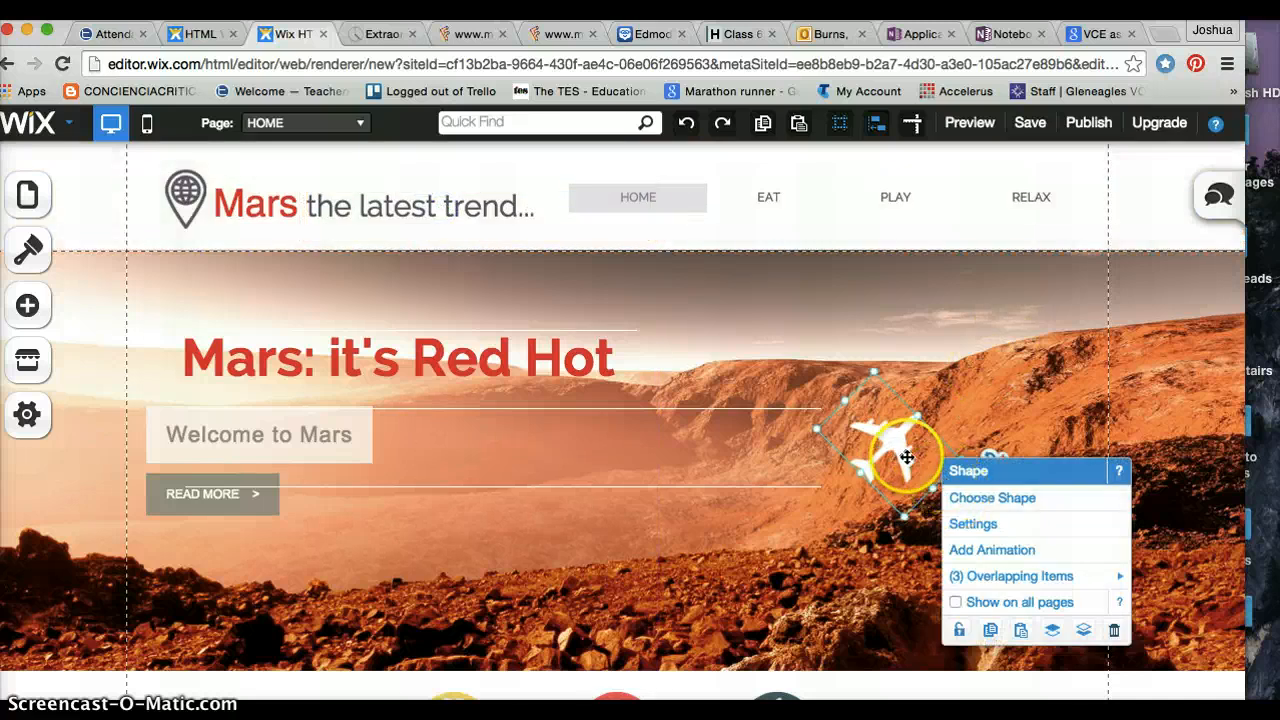
{"action": "left_click", "coordinate": [978, 503]}
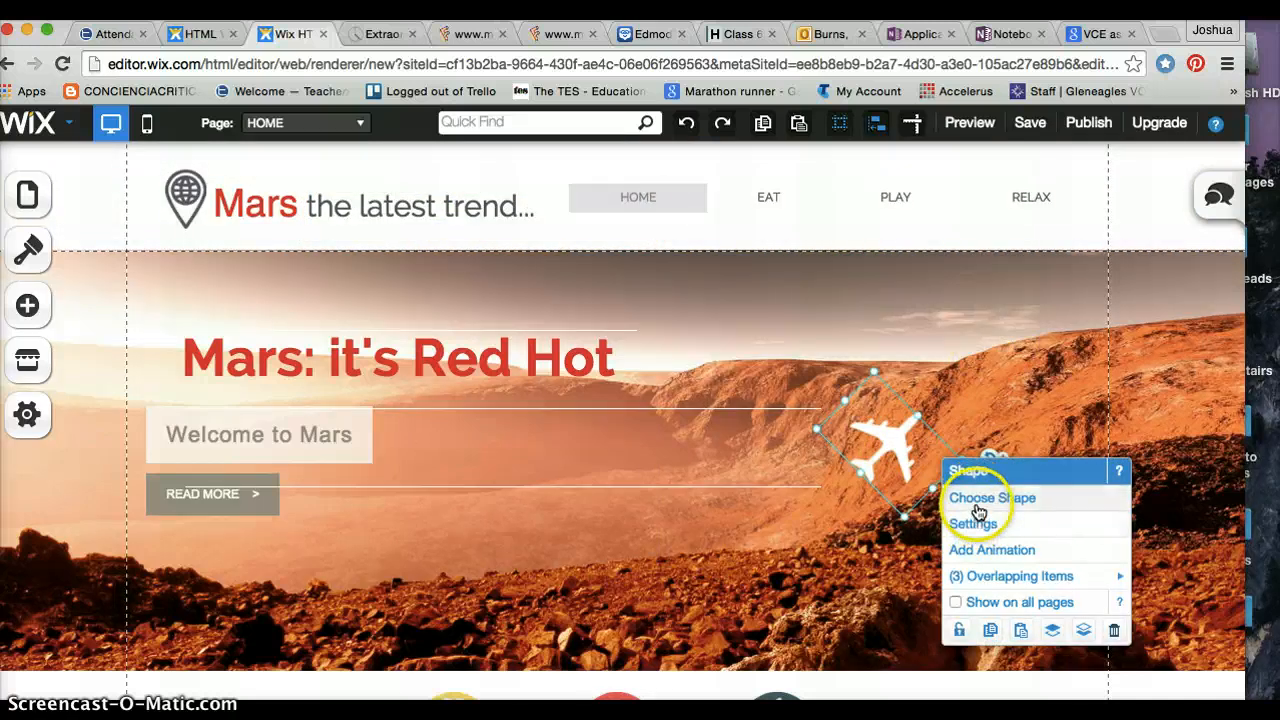
{"action": "left_click", "coordinate": [978, 512]}
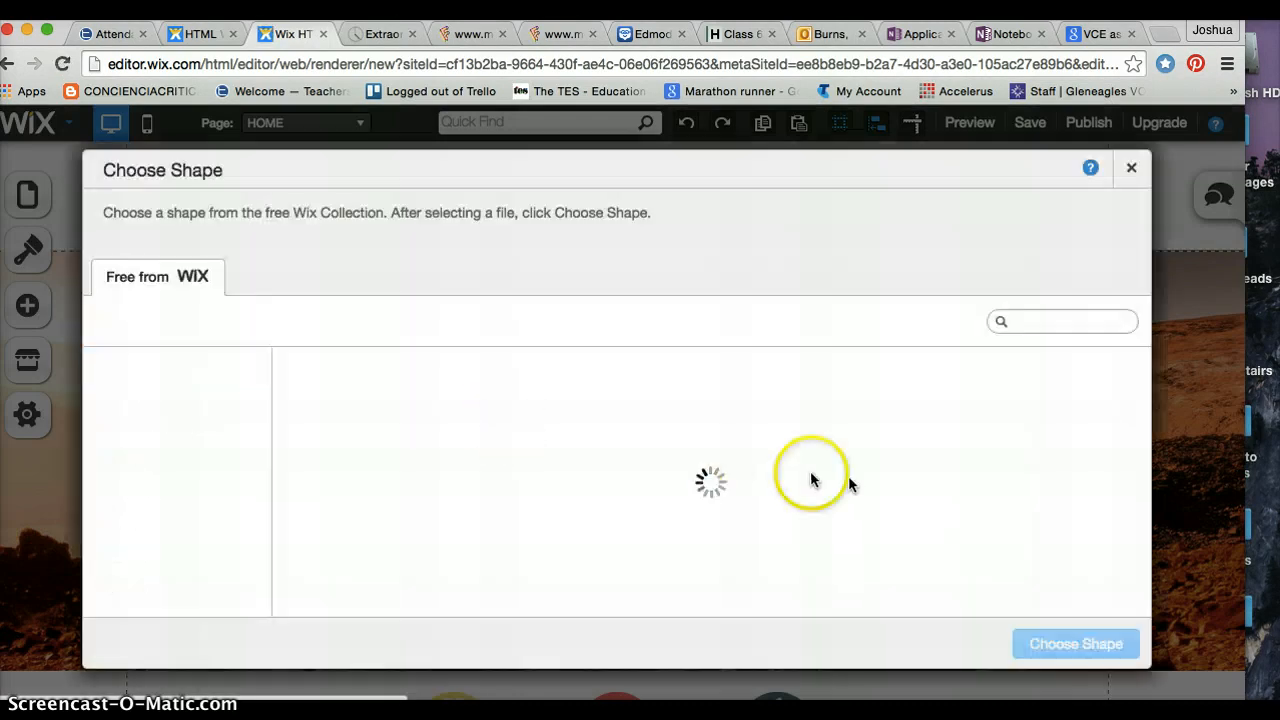
- Search the Icons category of the shape library for "Space ship"
{"action": "left_click", "coordinate": [183, 456]}
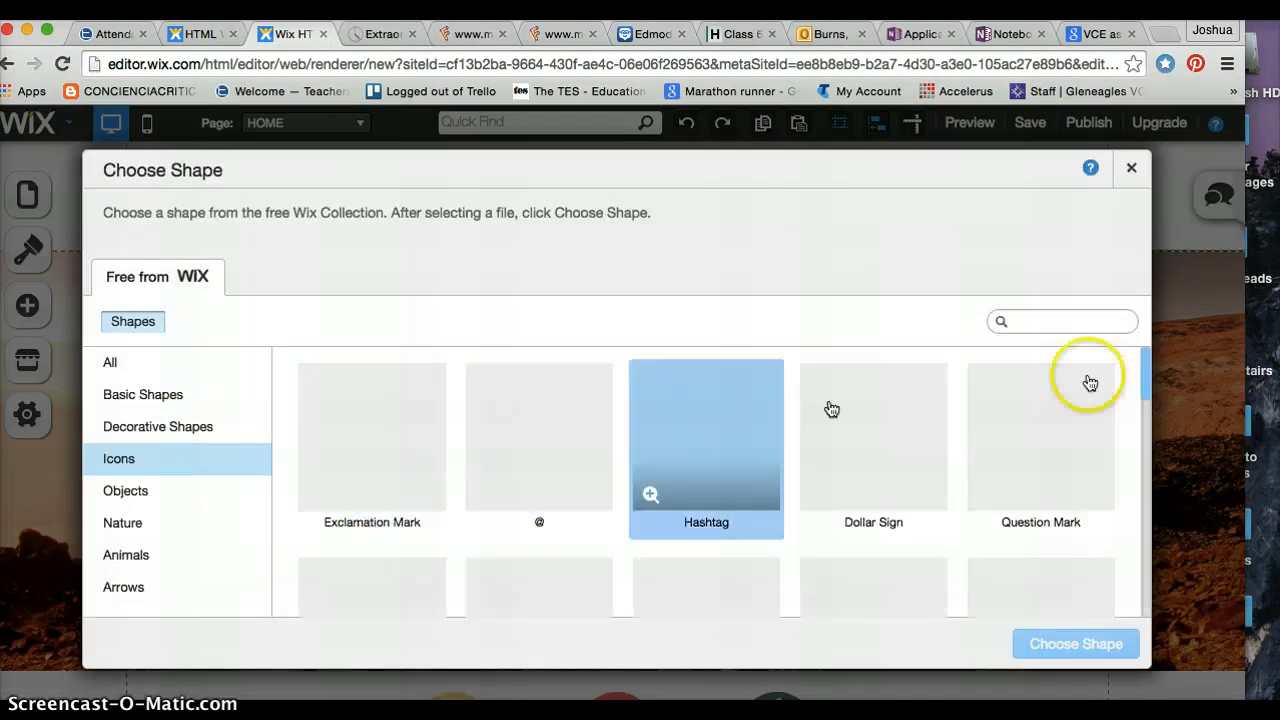
{"action": "left_click", "coordinate": [1088, 326]}
{"action": "type", "text": "Plann"}
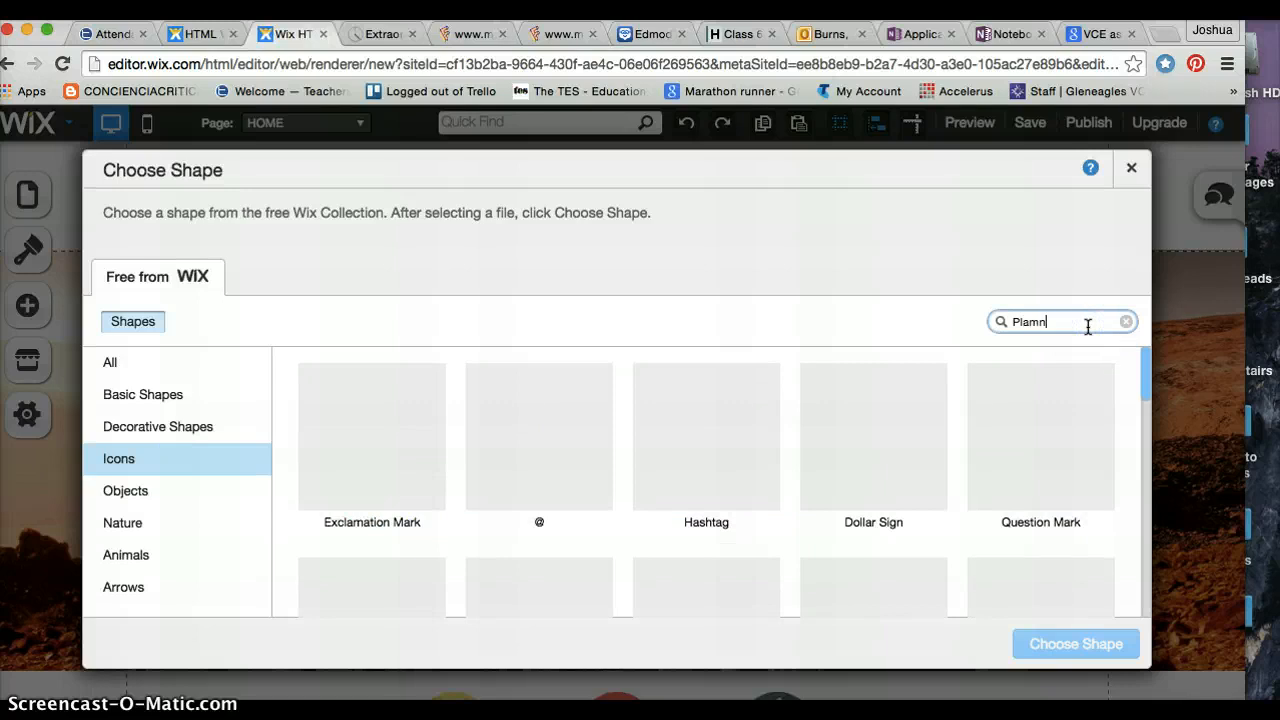
{"action": "type", "text": "er"}
{"action": "key", "text": "BackSpace"}
{"action": "key", "text": "BackSpace"}
{"action": "key", "text": "BackSpace"}
{"action": "key", "text": "BackSpace"}
{"action": "key", "text": "BackSpace"}
{"action": "key", "text": "BackSpace"}
{"action": "key", "text": "BackSpace"}
{"action": "type", "text": "Spa"}
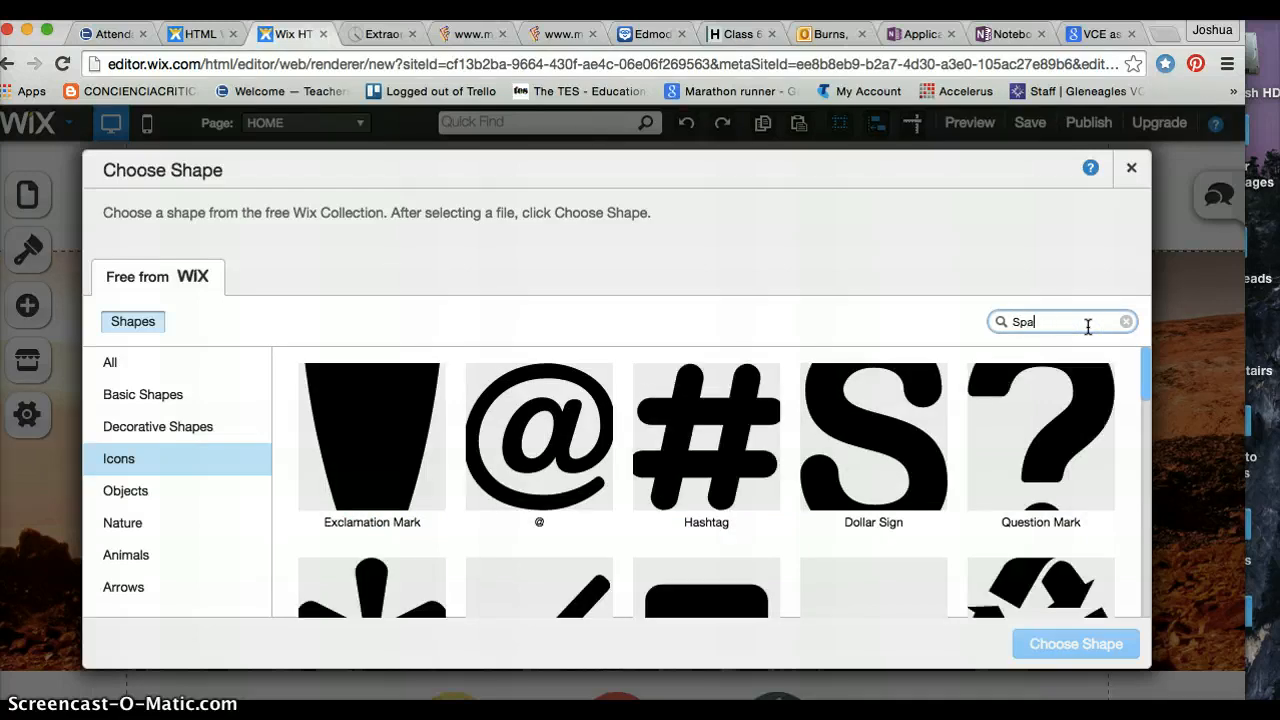
{"action": "type", "text": "ce s"}
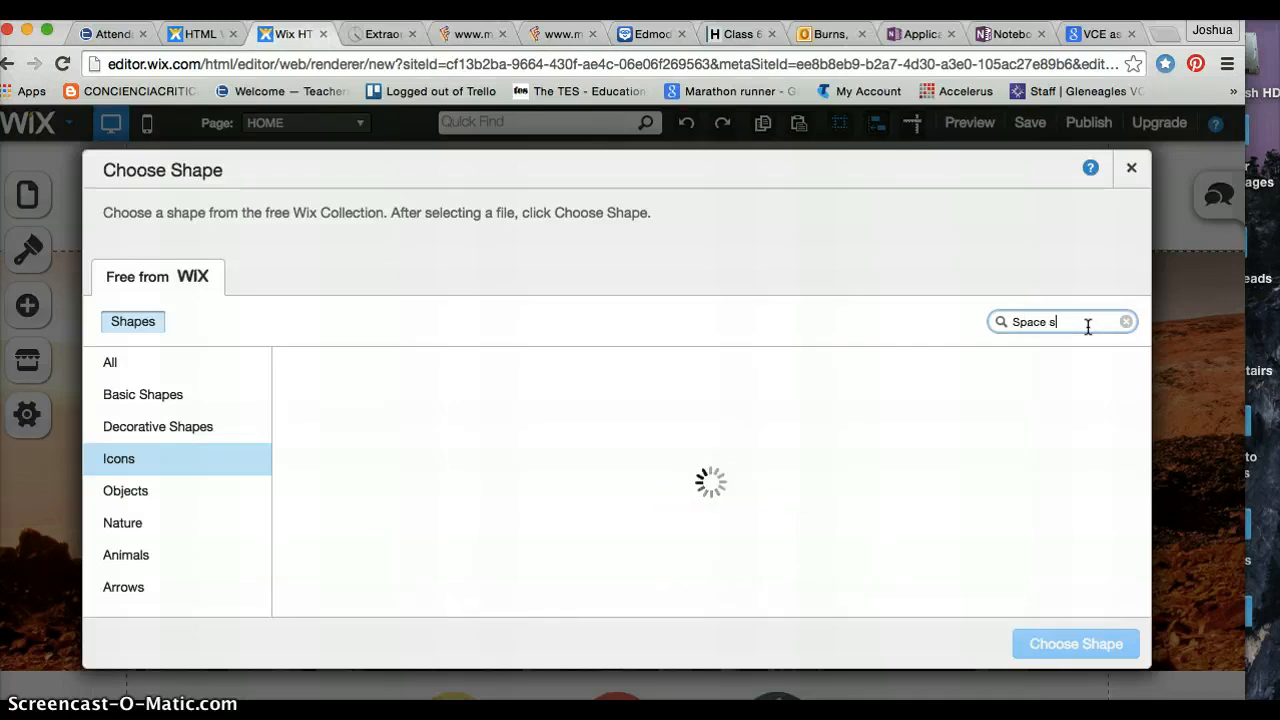
{"action": "type", "text": "hip"}
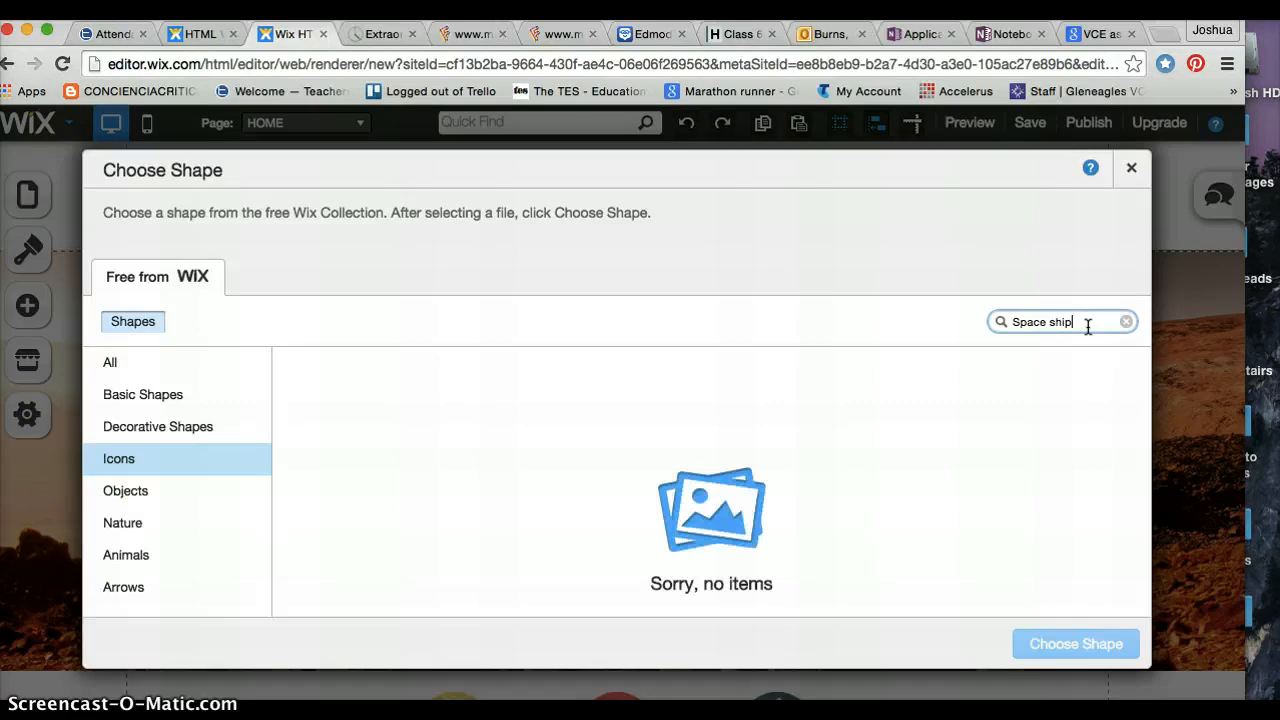
- Search all shape categories for "spaceship" and replace the banner's airplane with the Spaceship shape
{"action": "left_click", "coordinate": [172, 367]}
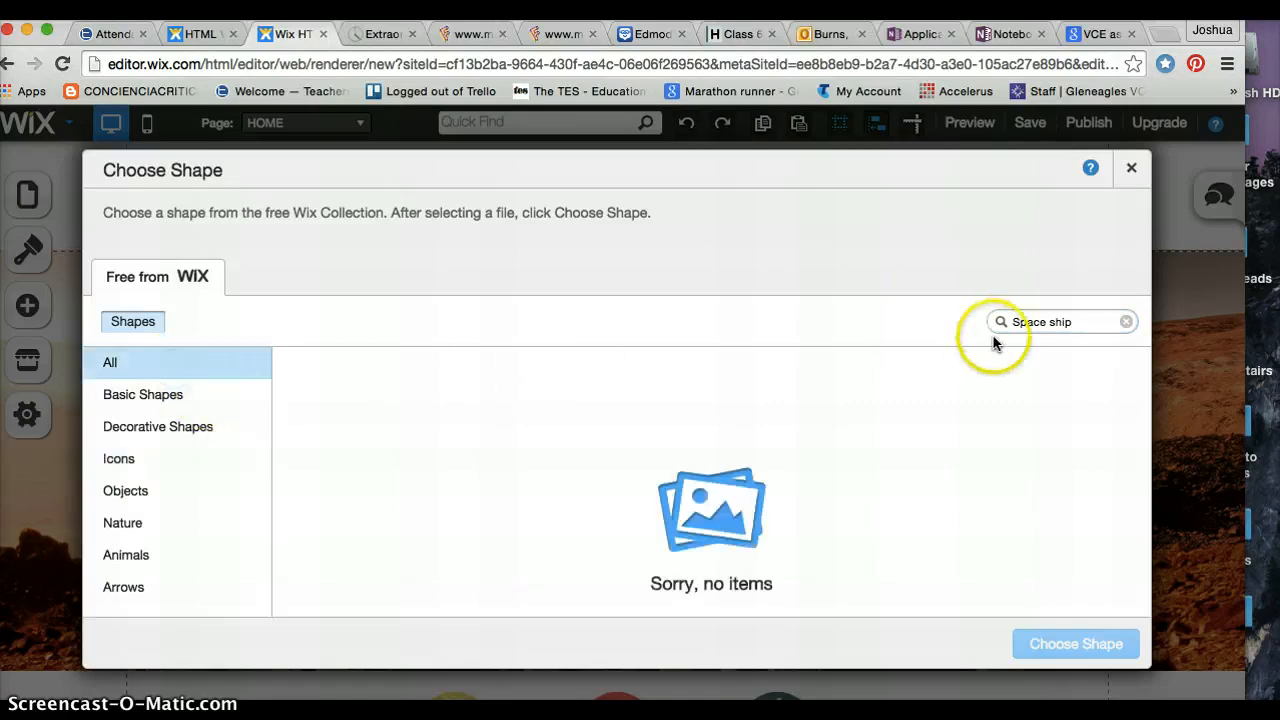
{"action": "triple_click", "coordinate": [1047, 322]}
{"action": "type", "text": "s"}
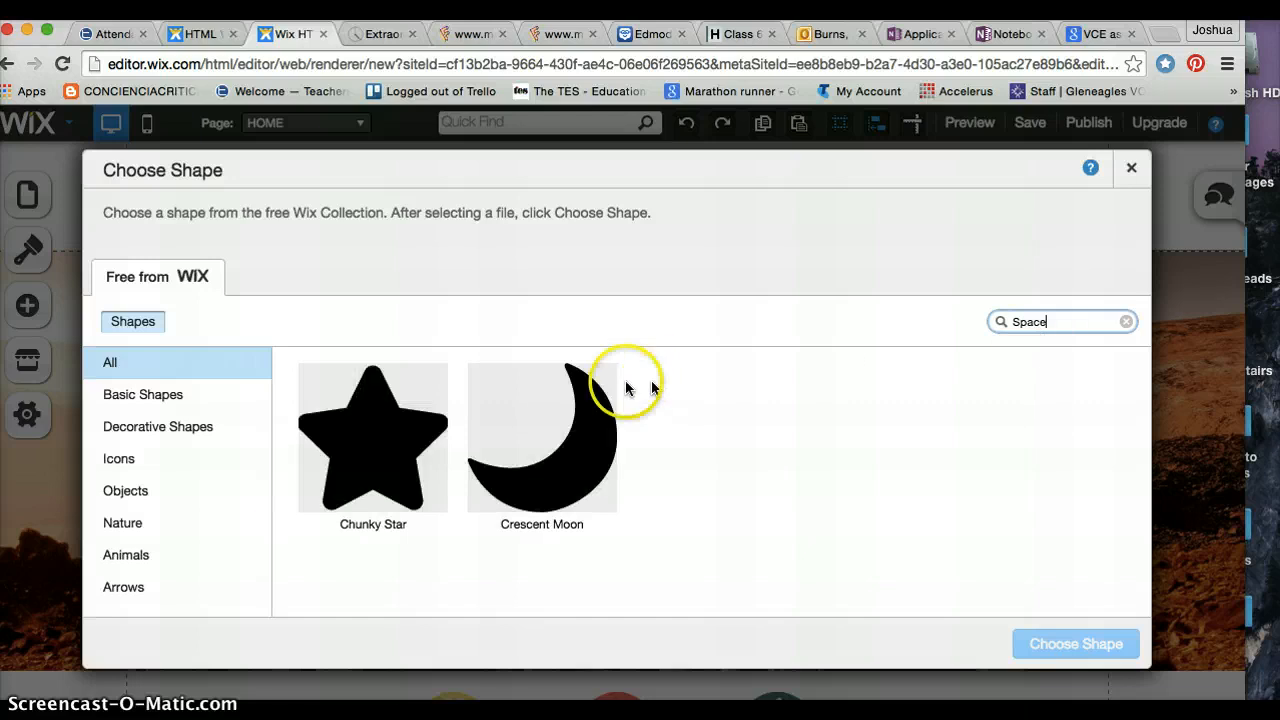
{"action": "left_click", "coordinate": [1046, 325]}
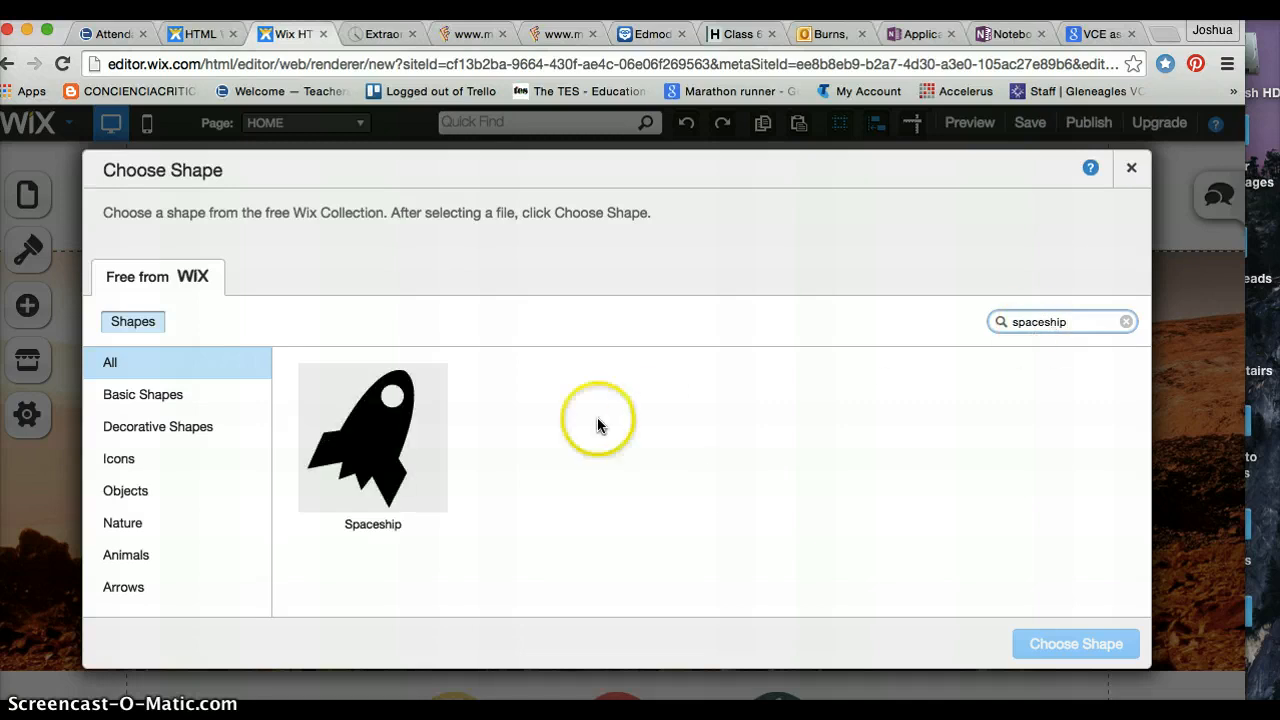
{"action": "left_click", "coordinate": [400, 436]}
{"action": "left_click", "coordinate": [1080, 645]}
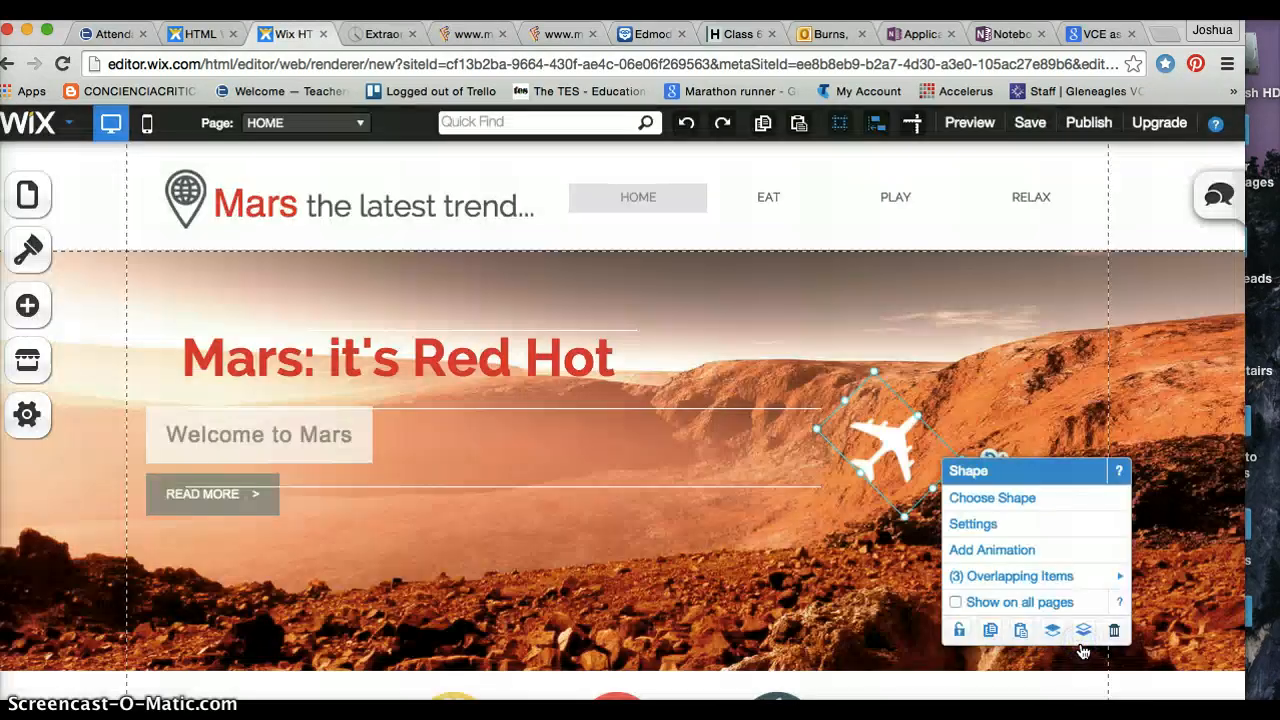
{"action": "left_click", "coordinate": [888, 555]}
{"action": "left_click", "coordinate": [966, 528]}
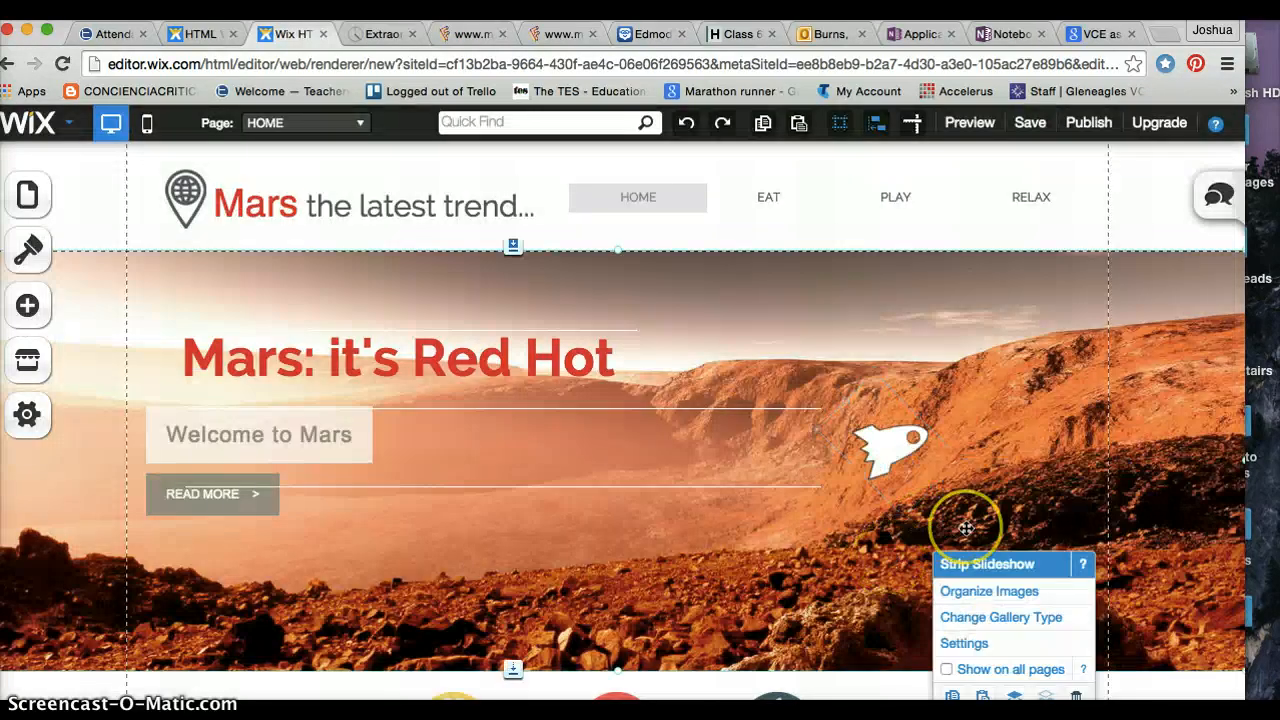
- Examine the EAT, PLAY and RELAX icons below the banner and the options for the PLAY image
{"action": "scroll", "coordinate": [966, 528], "scroll_direction": "down", "scroll_amount": 5}
{"action": "left_click", "coordinate": [463, 468]}
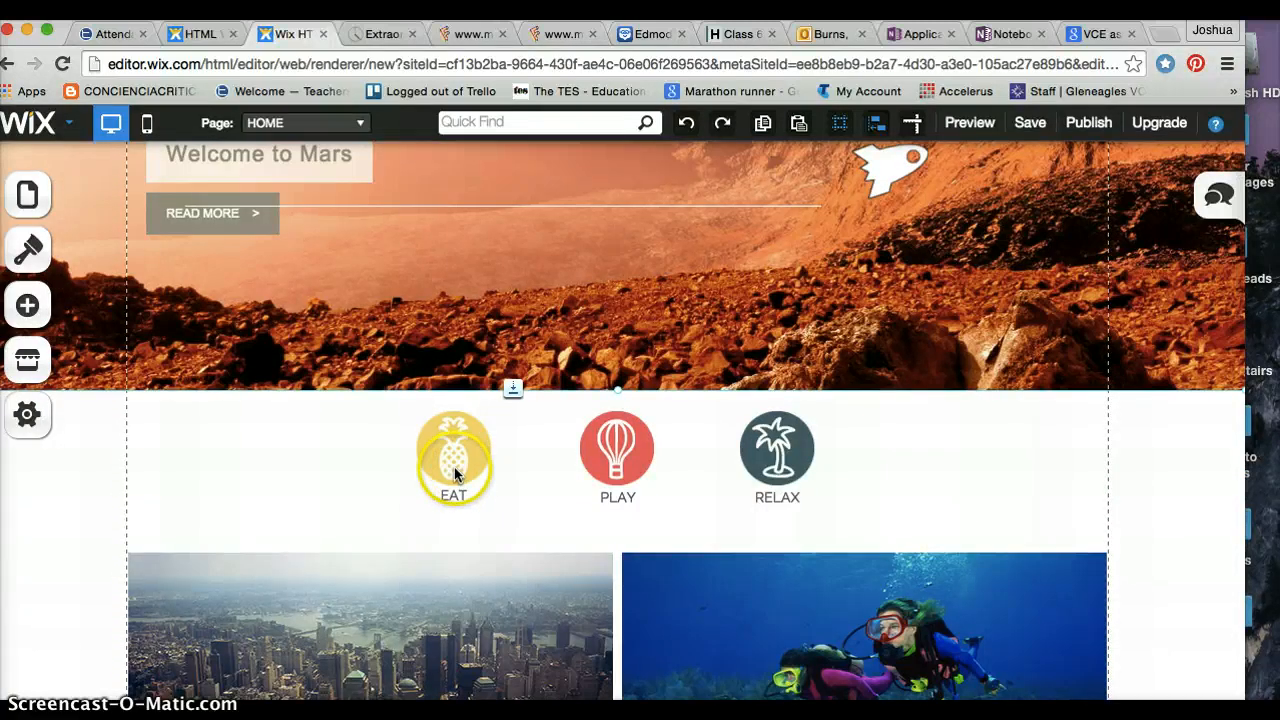
{"action": "left_click", "coordinate": [455, 474]}
{"action": "left_click", "coordinate": [630, 416]}
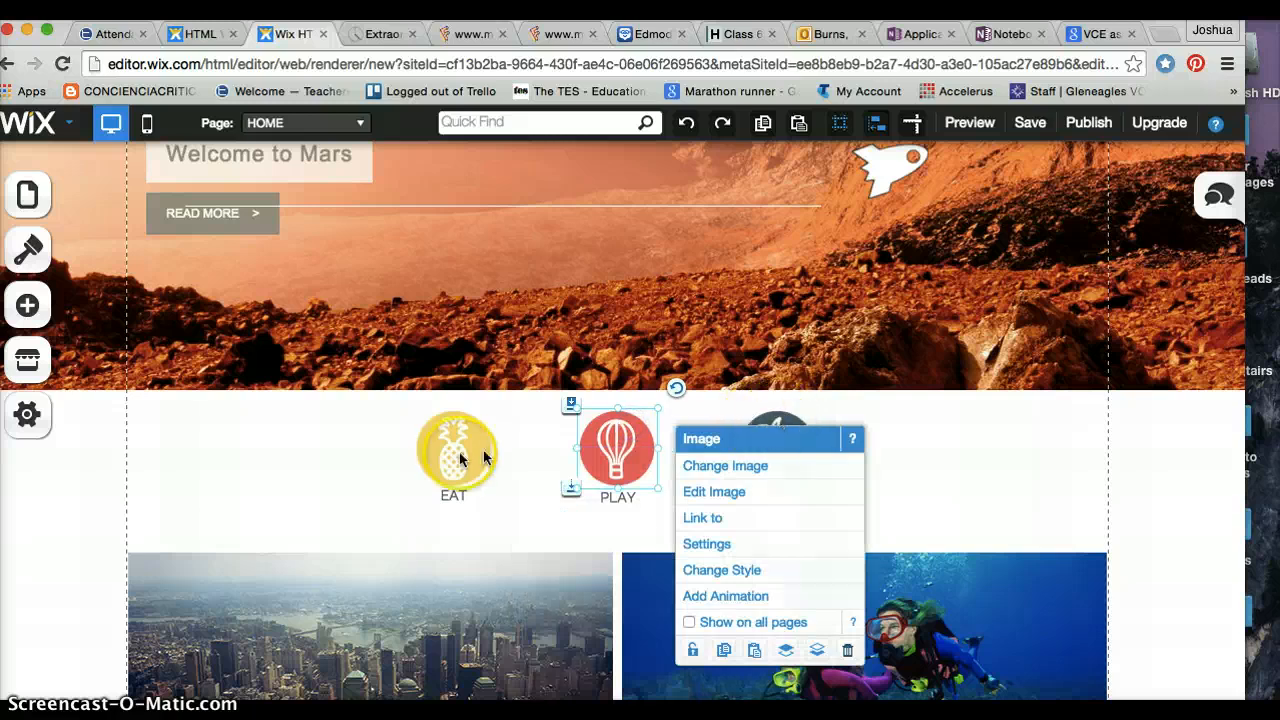
{"action": "left_click", "coordinate": [424, 451]}
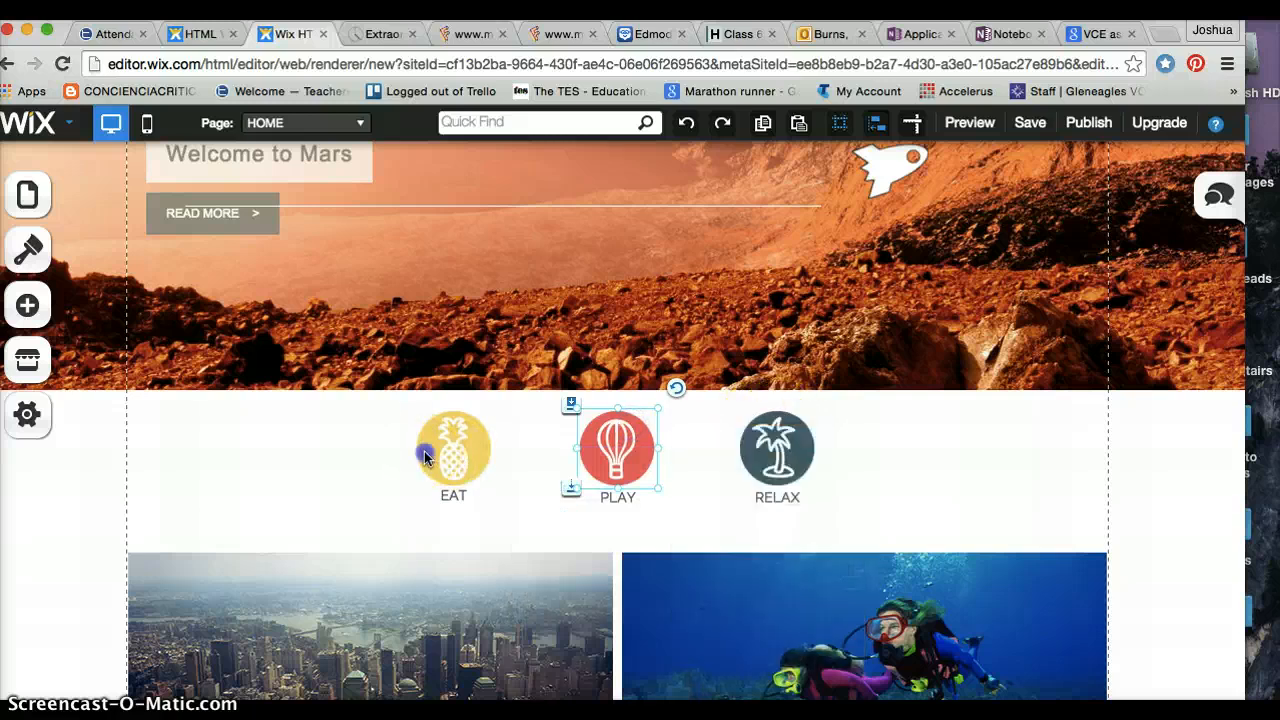
{"action": "left_click", "coordinate": [457, 528]}
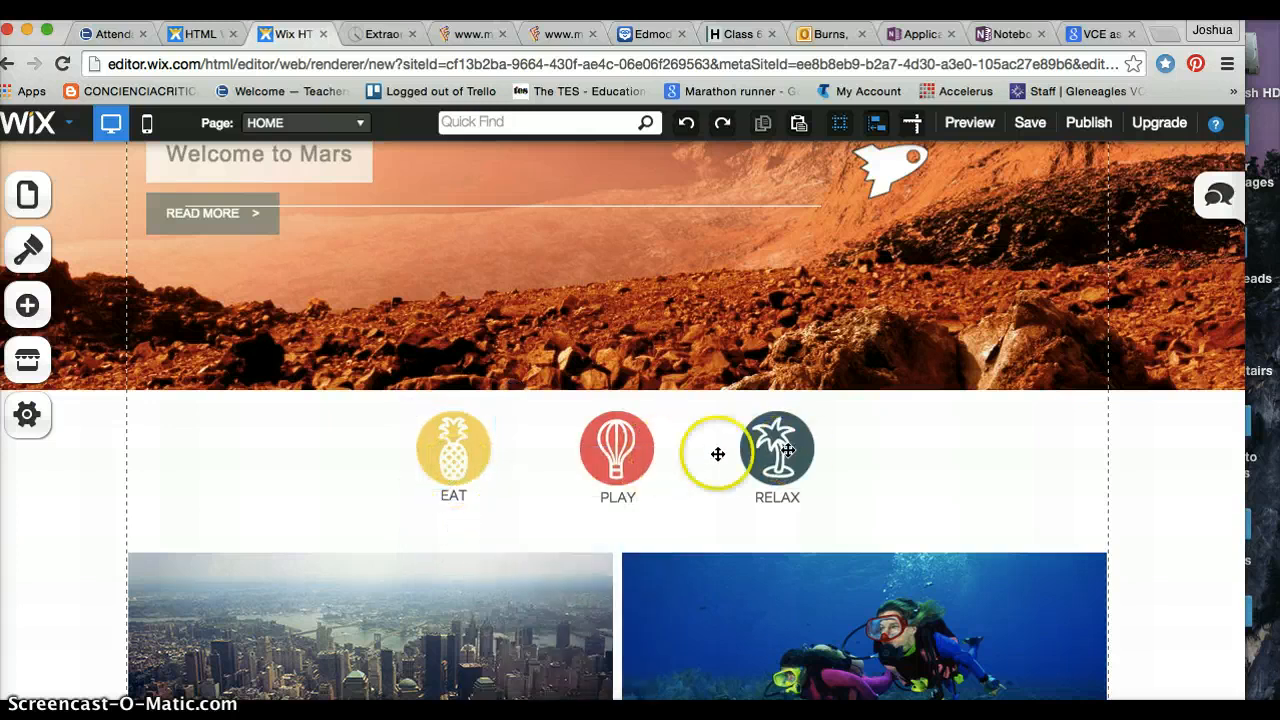
- Switch to the ABOUT page, review its slideshow gallery, text and contact details, and return to the HOME page
{"action": "scroll", "coordinate": [714, 297], "scroll_direction": "up", "scroll_amount": 5}
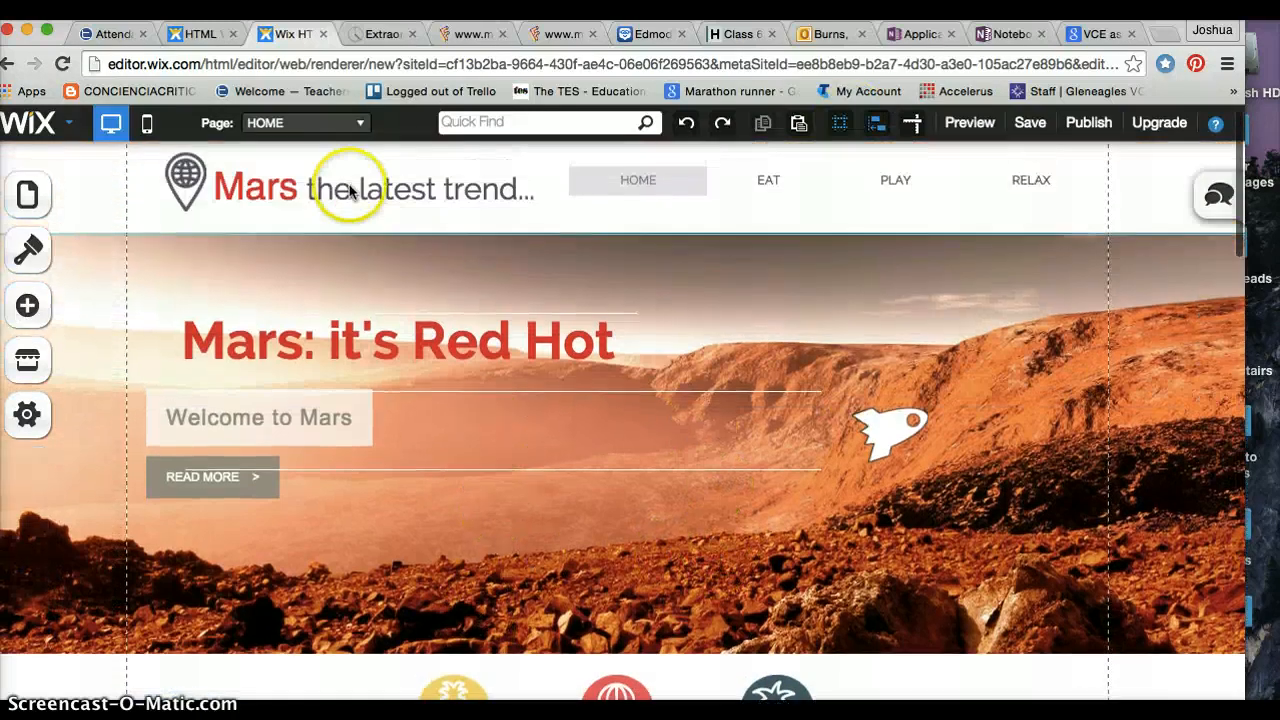
{"action": "left_click", "coordinate": [308, 123]}
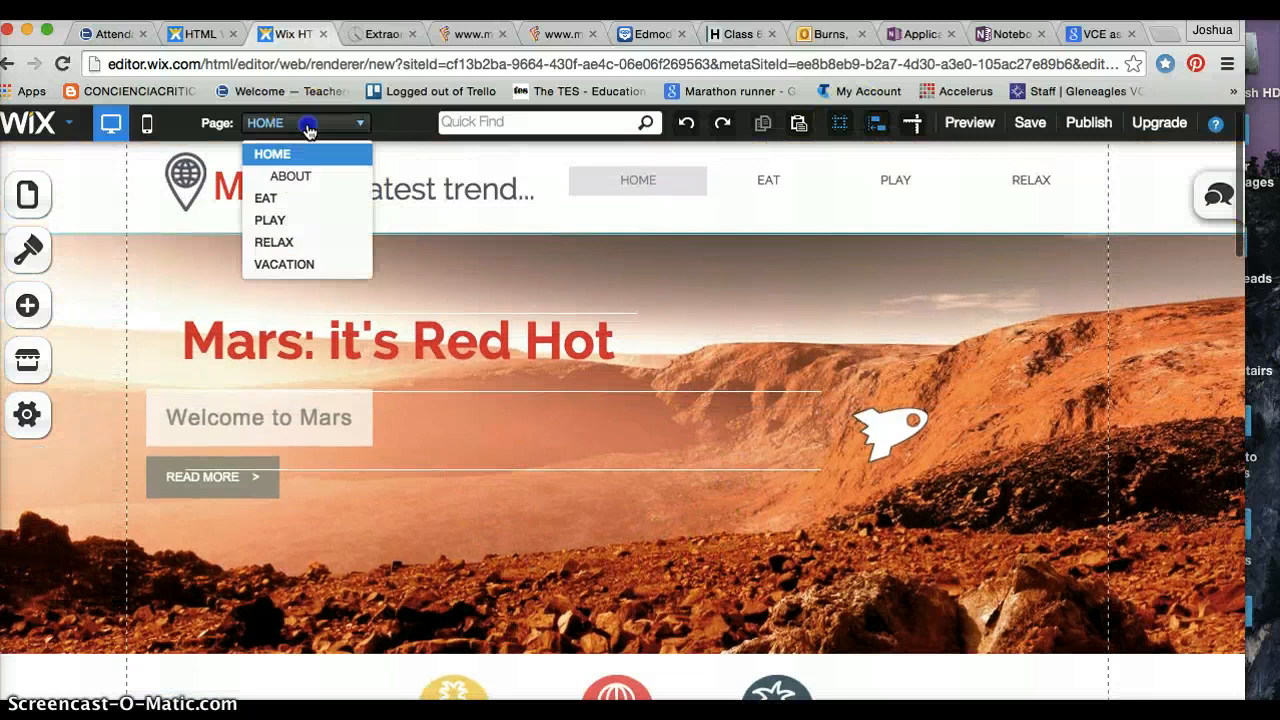
{"action": "left_click", "coordinate": [300, 176]}
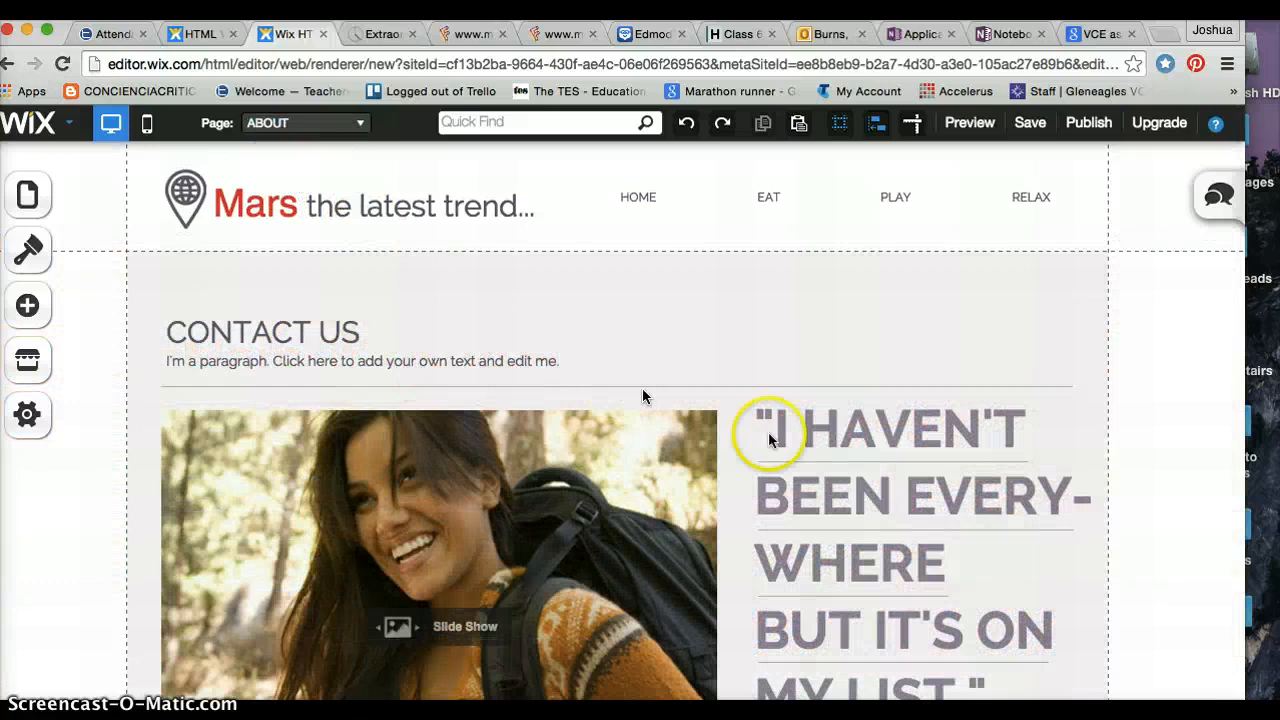
{"action": "scroll", "coordinate": [770, 438], "scroll_direction": "down", "scroll_amount": 3}
{"action": "scroll", "coordinate": [787, 444], "scroll_direction": "down", "scroll_amount": 1}
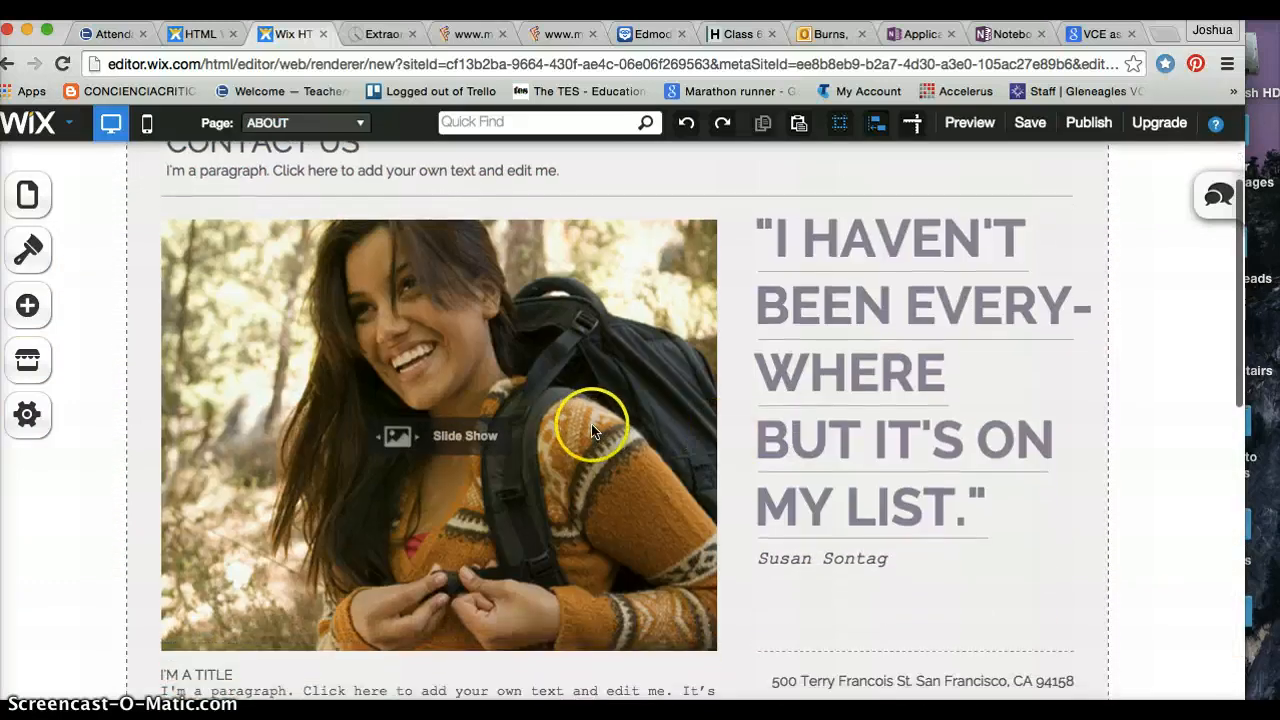
{"action": "left_click", "coordinate": [557, 388]}
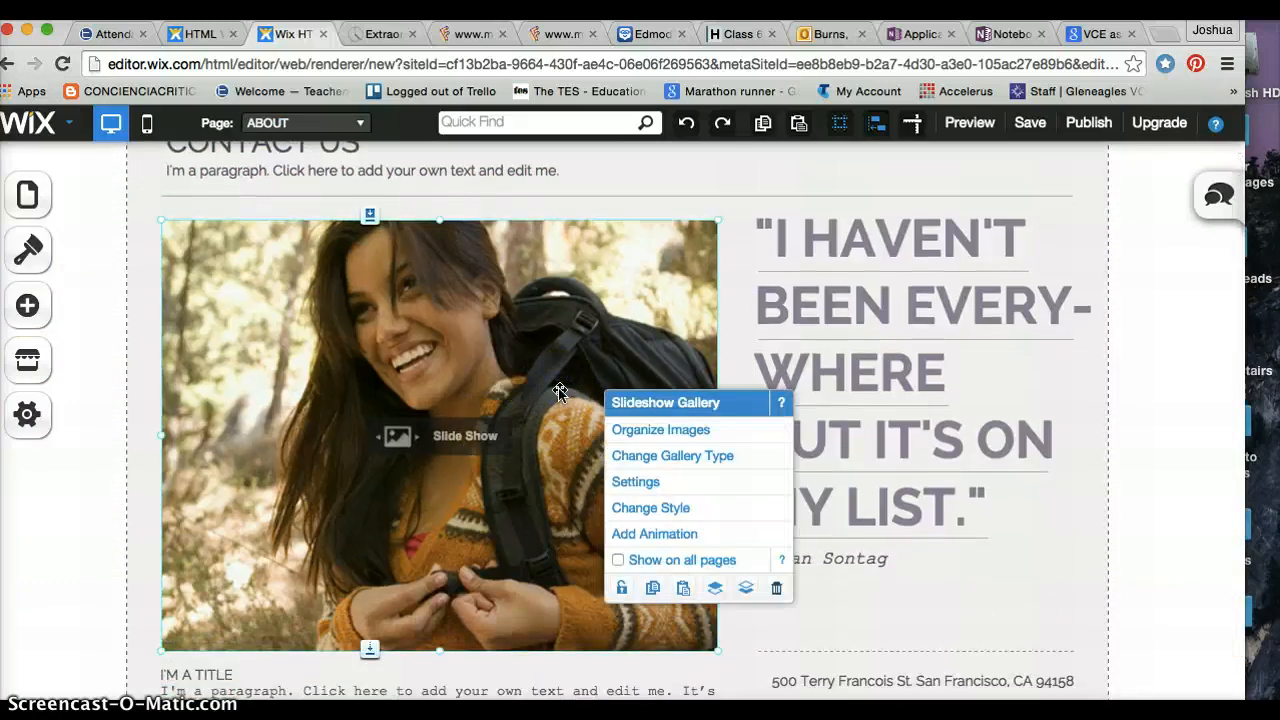
{"action": "scroll", "coordinate": [1049, 572], "scroll_direction": "down", "scroll_amount": 6}
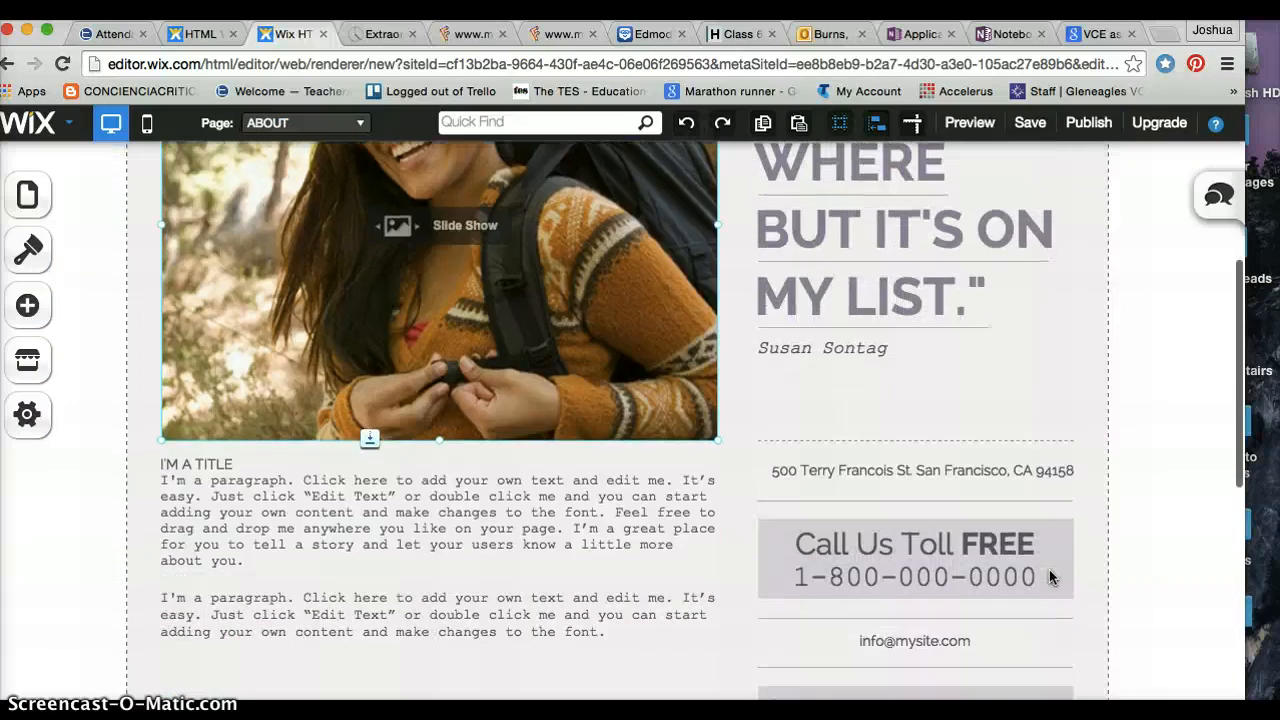
{"action": "scroll", "coordinate": [1049, 570], "scroll_direction": "up", "scroll_amount": 10}
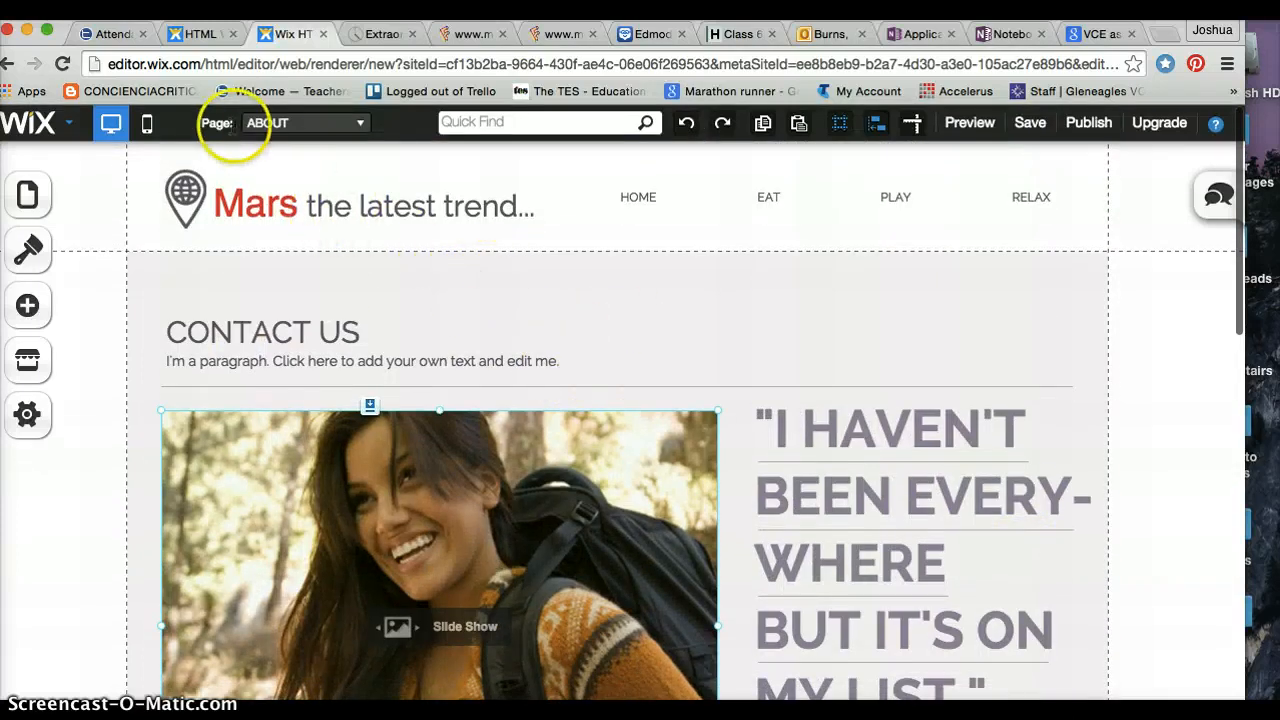
{"action": "left_click", "coordinate": [237, 124]}
{"action": "left_click", "coordinate": [264, 151]}
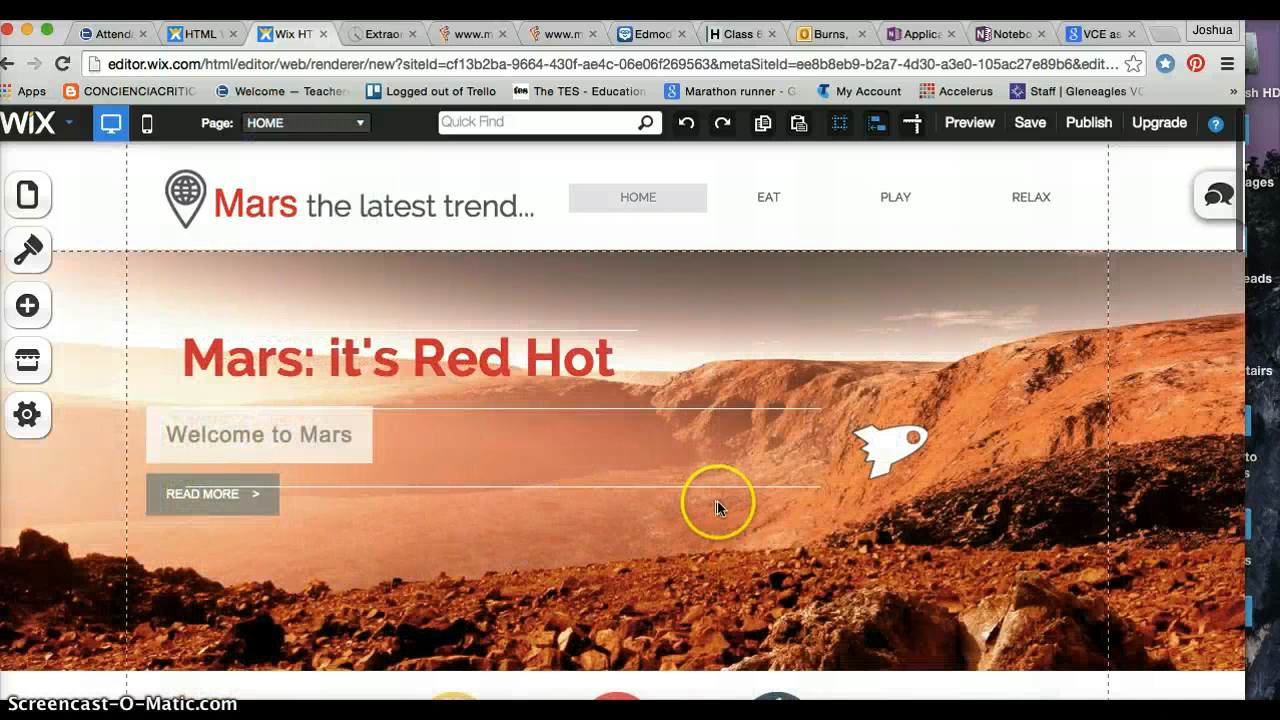
- Review the whole HOME page from the Mars banner through the destination tiles and news stories to the footer
{"action": "scroll", "coordinate": [795, 530], "scroll_direction": "down", "scroll_amount": 10}
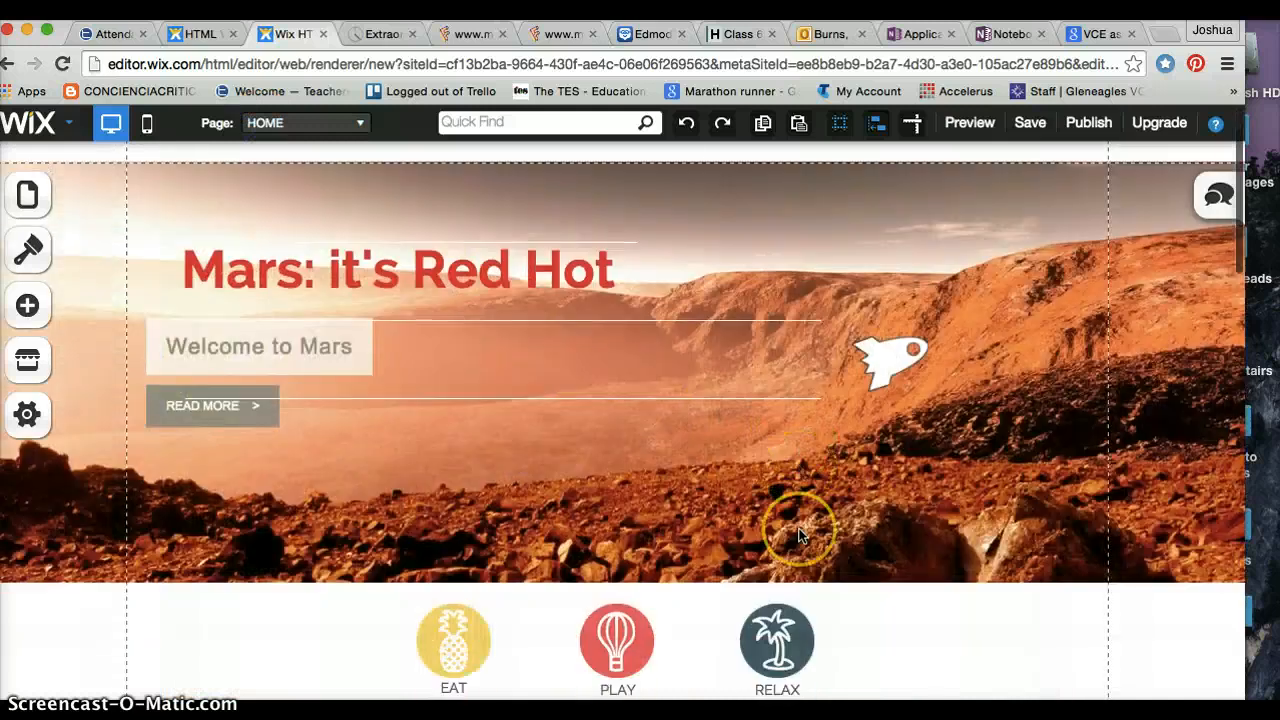
{"action": "scroll", "coordinate": [798, 535], "scroll_direction": "down", "scroll_amount": 5}
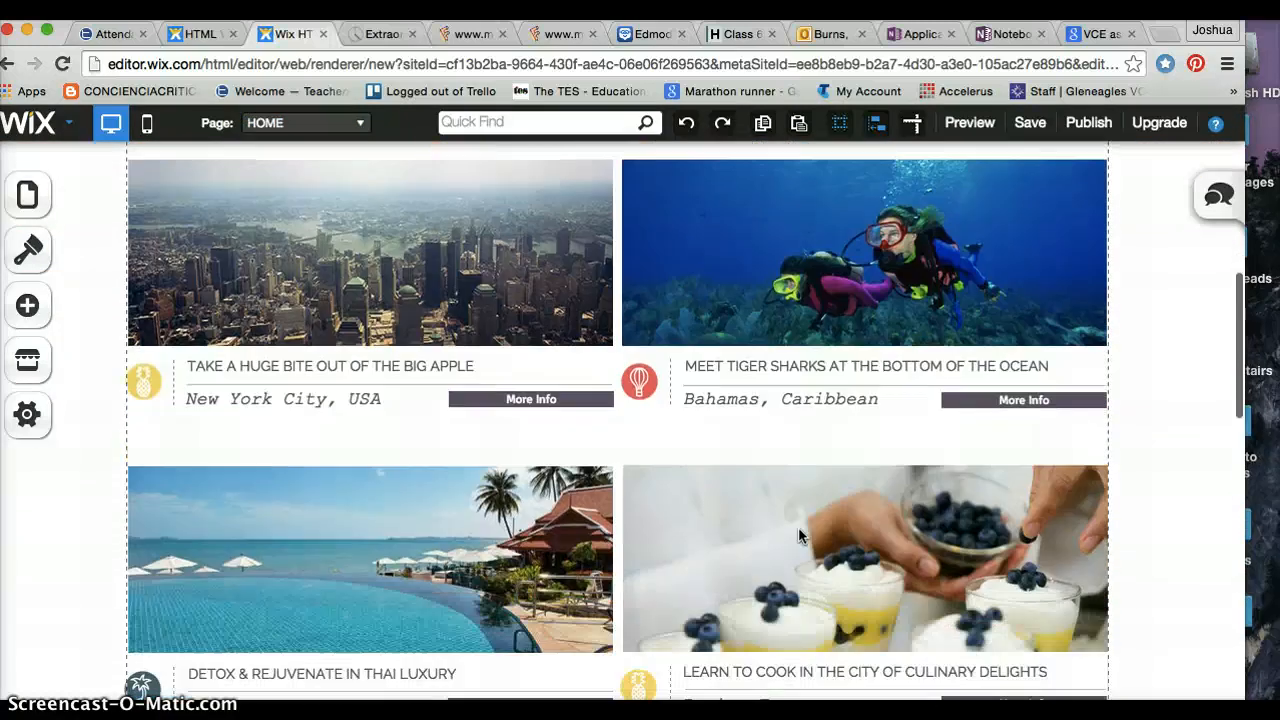
{"action": "scroll", "coordinate": [798, 535], "scroll_direction": "down", "scroll_amount": 8}
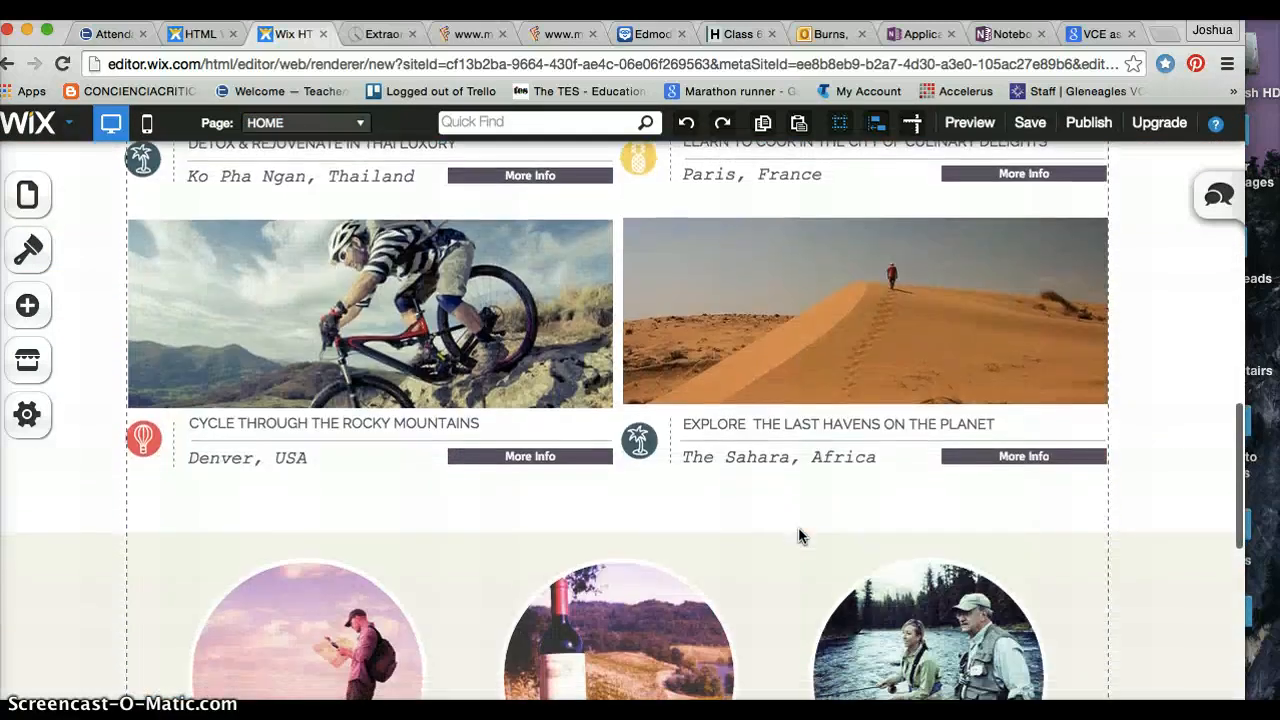
{"action": "scroll", "coordinate": [798, 535], "scroll_direction": "down", "scroll_amount": 5}
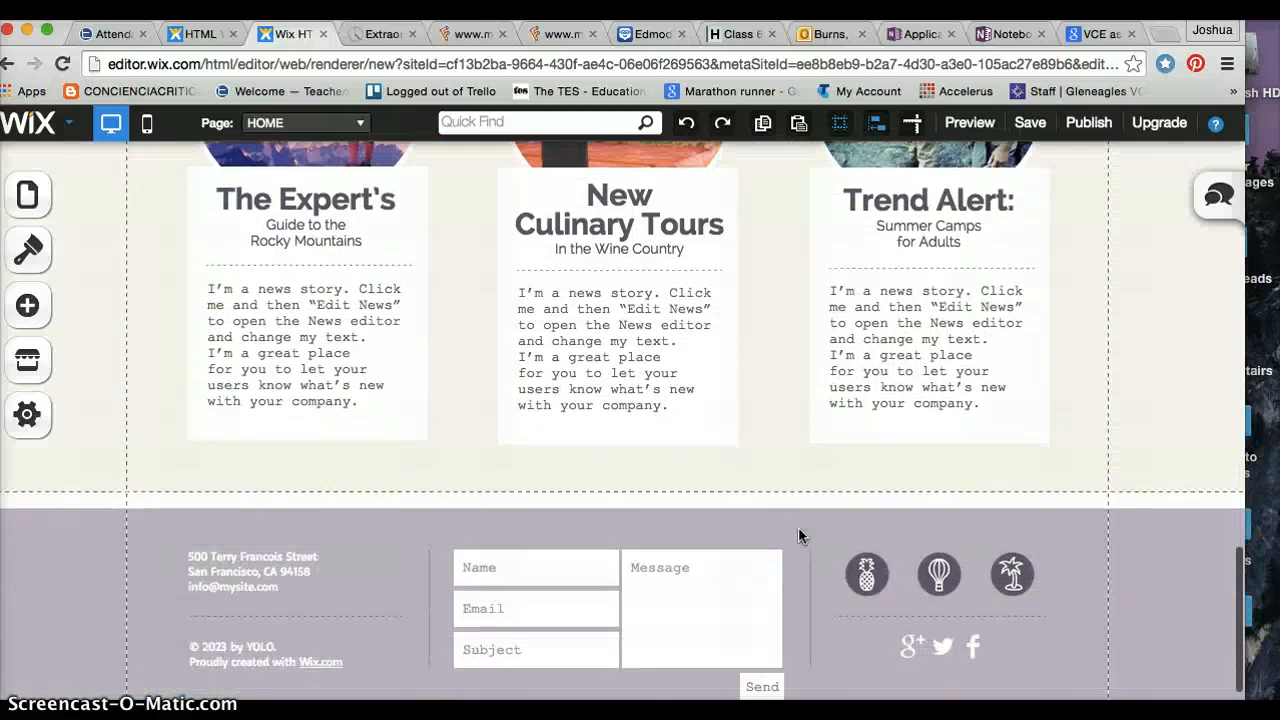
{"action": "scroll", "coordinate": [798, 535], "scroll_direction": "up", "scroll_amount": 20}
{"action": "scroll", "coordinate": [798, 535], "scroll_direction": "down", "scroll_amount": 1}
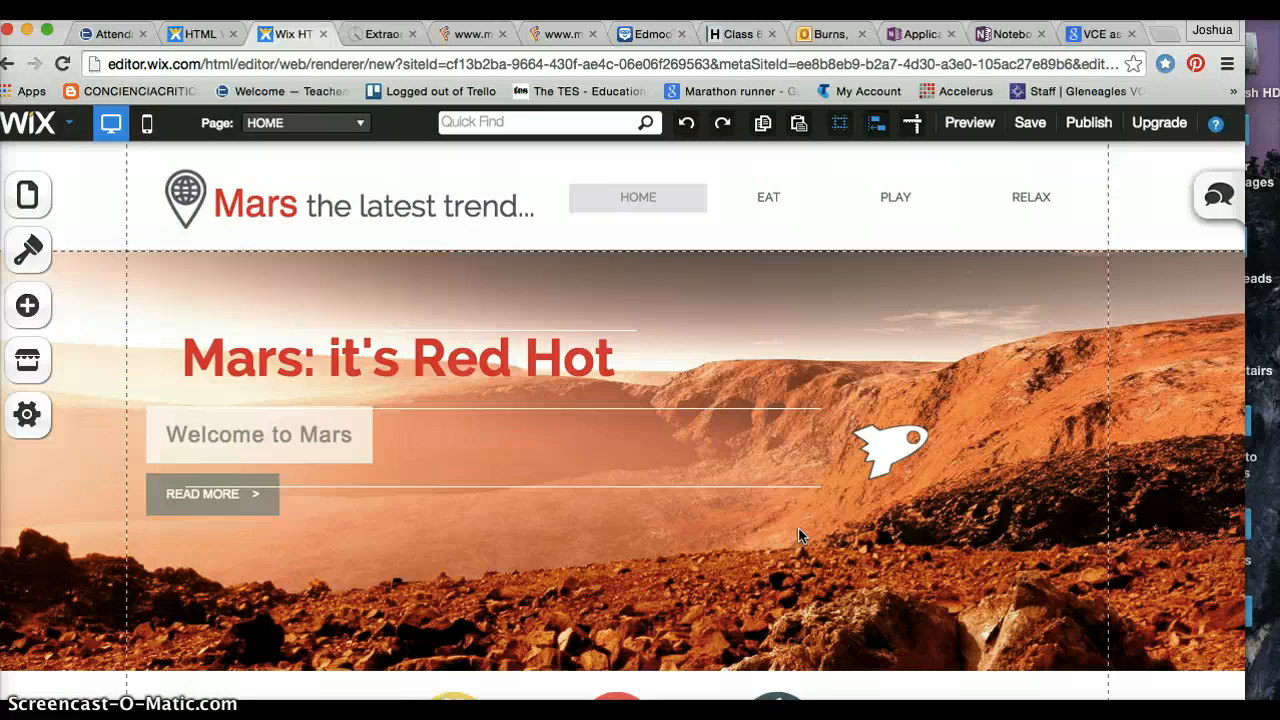
{"action": "scroll", "coordinate": [798, 535], "scroll_direction": "down", "scroll_amount": 5}
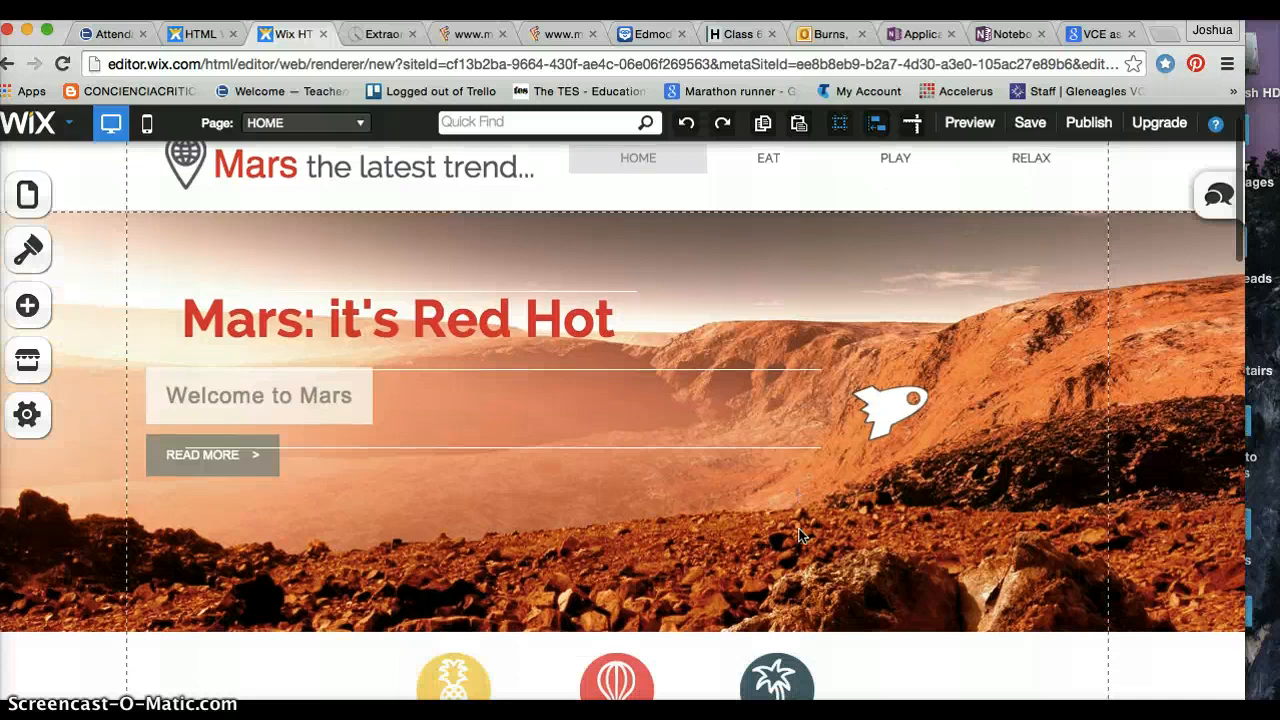
{"action": "scroll", "coordinate": [700, 500], "scroll_direction": "up", "scroll_amount": 3}
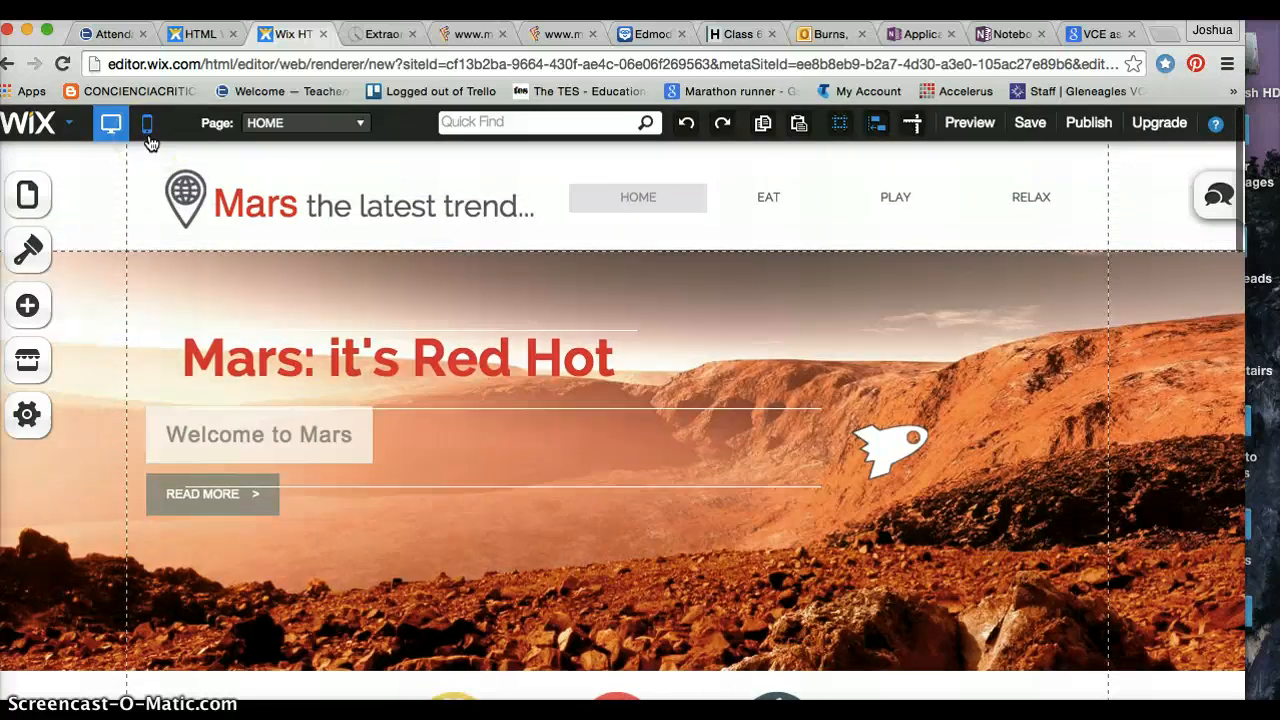
- Check the HOME page layout in the mobile editor and return to the desktop editor
{"action": "left_click", "coordinate": [147, 124]}
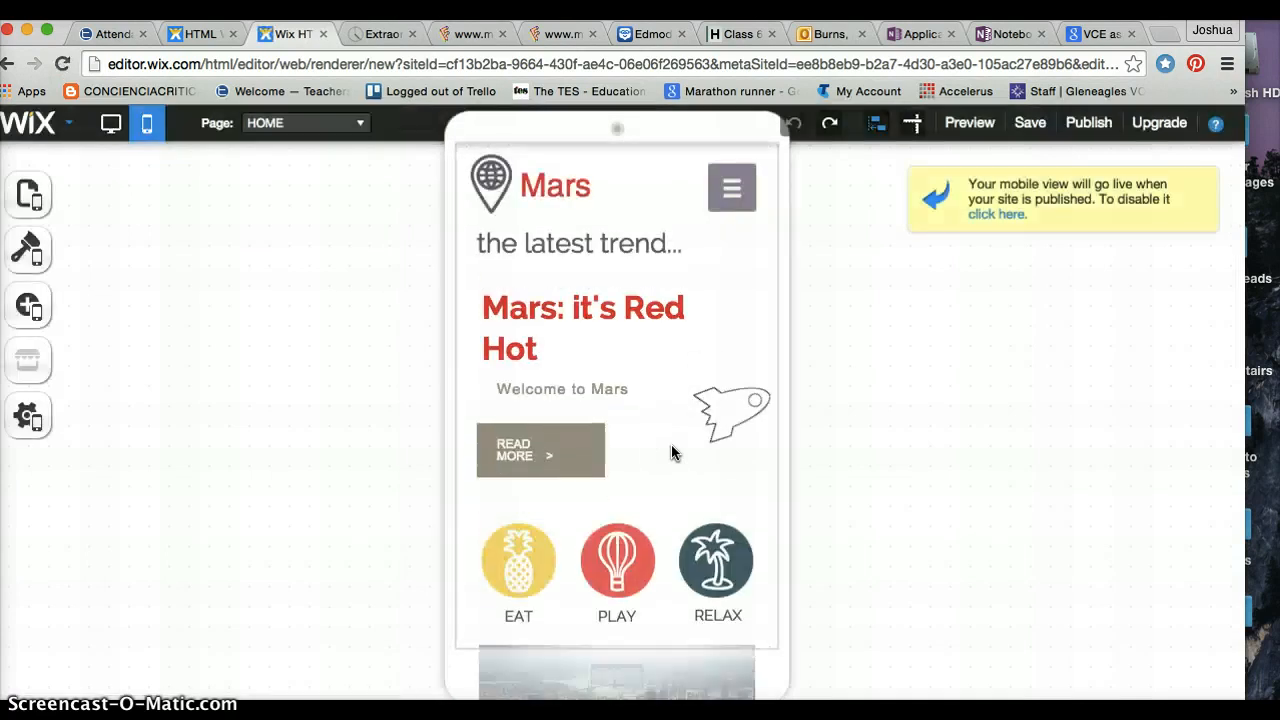
{"action": "scroll", "coordinate": [685, 473], "scroll_direction": "down", "scroll_amount": 2}
{"action": "scroll", "coordinate": [685, 473], "scroll_direction": "up", "scroll_amount": 3}
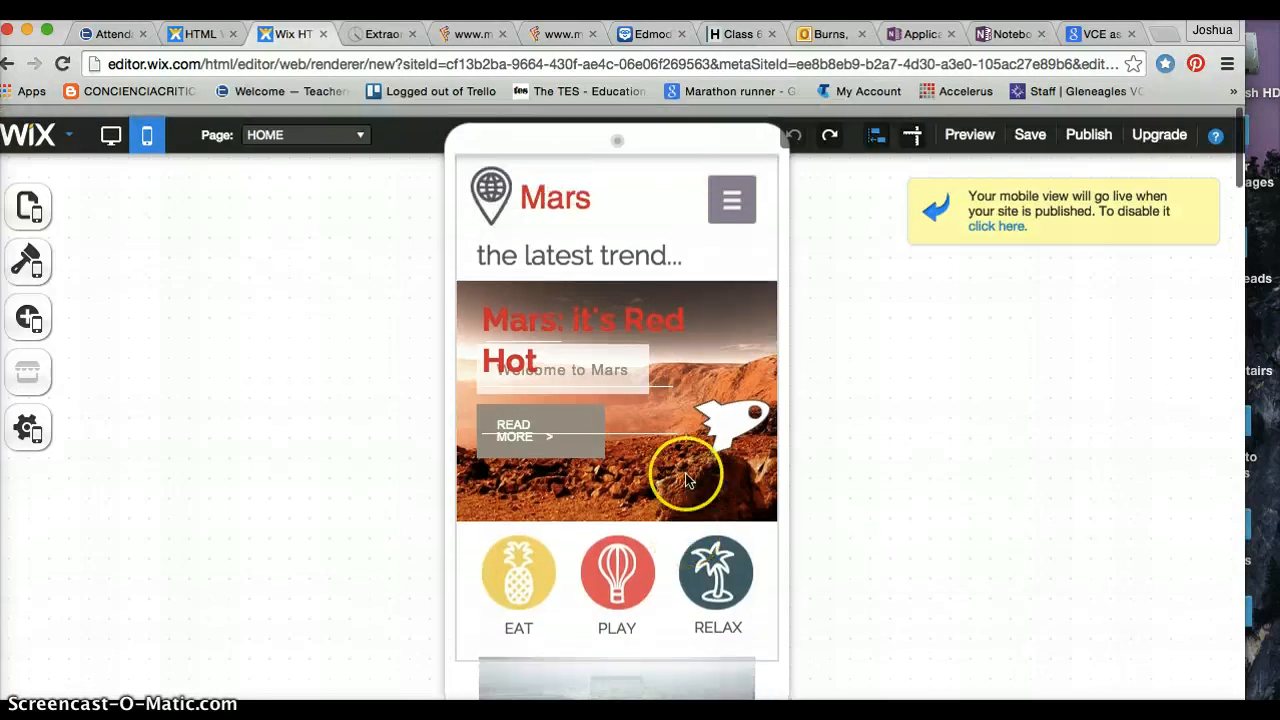
{"action": "left_click", "coordinate": [111, 128]}
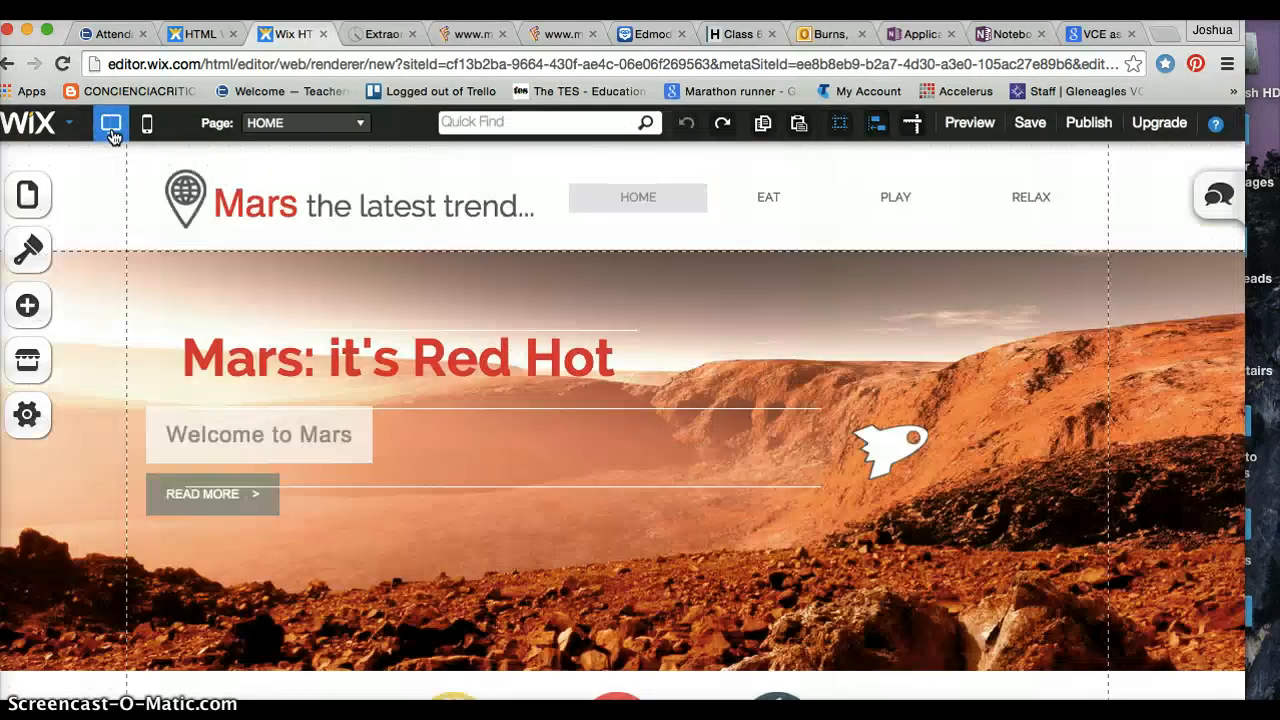
- Examine the options for saving and naming the site, and close them without saving
{"action": "left_click", "coordinate": [1030, 123]}
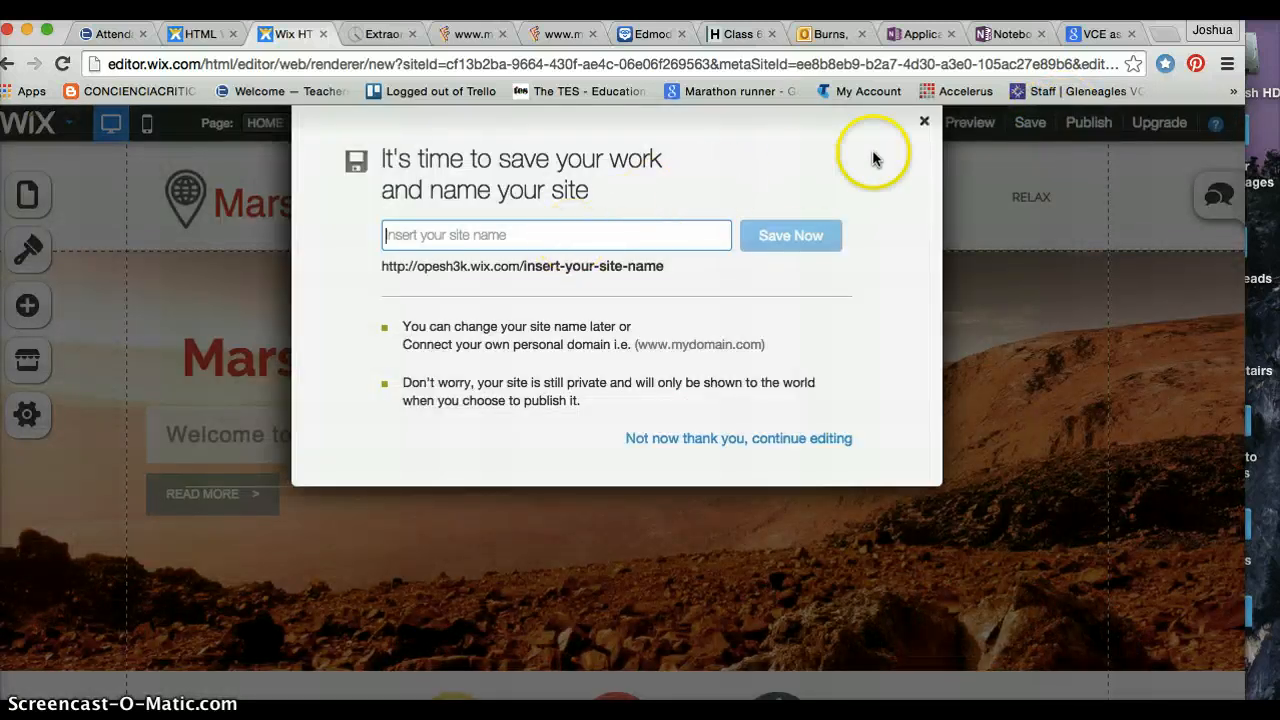
{"action": "right_click", "coordinate": [926, 126]}
{"action": "left_click", "coordinate": [924, 124]}
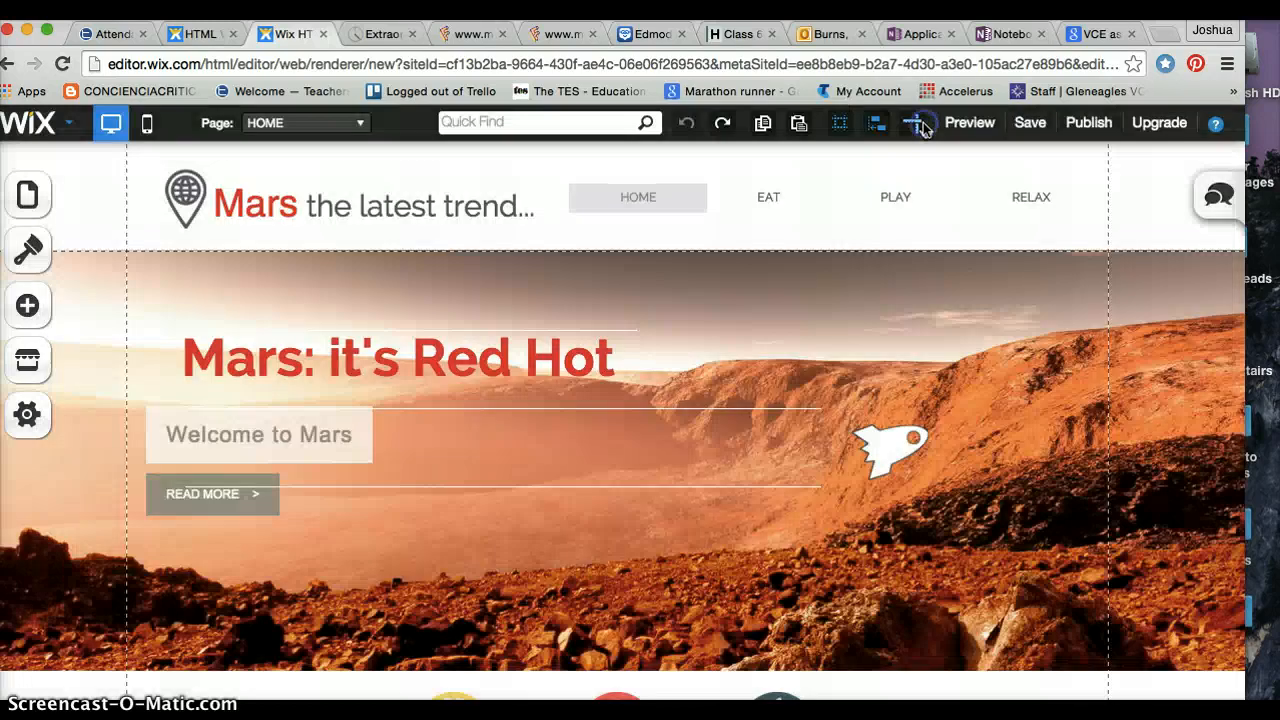
- Show the rulers around the HOME page canvas
{"action": "left_click", "coordinate": [912, 122]}
{"action": "left_click", "coordinate": [840, 328]}
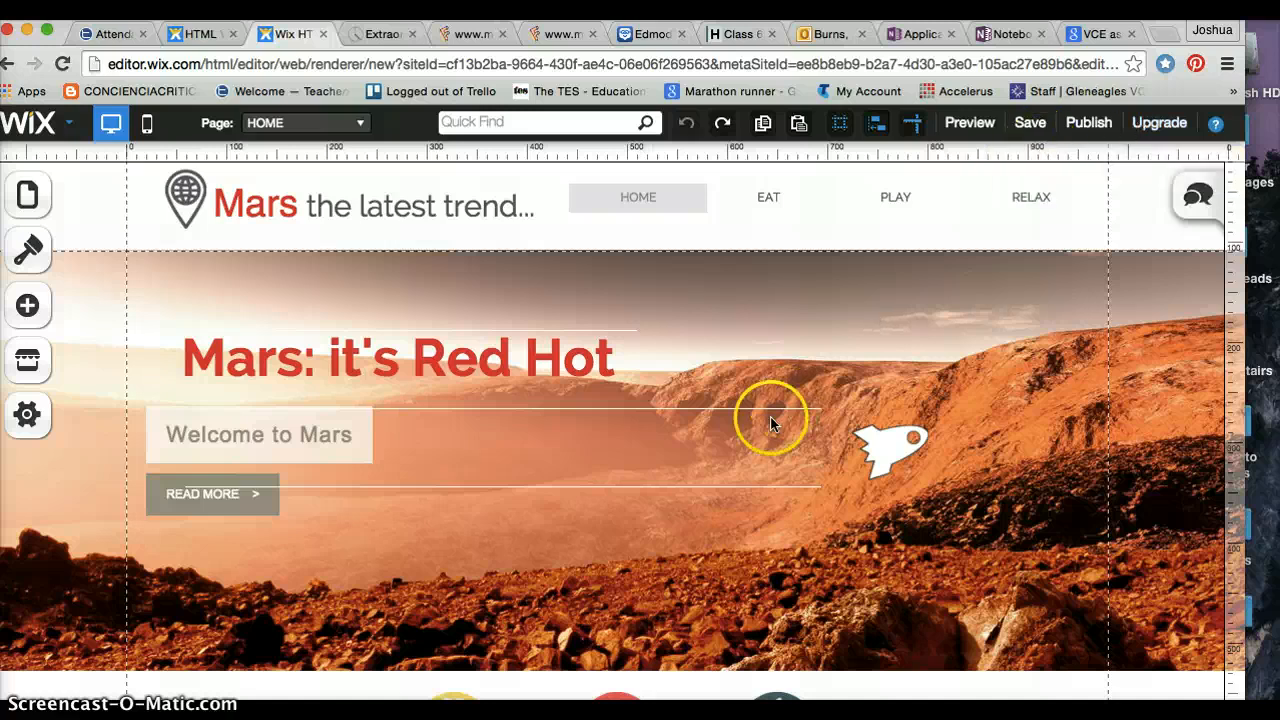
{"action": "scroll", "coordinate": [771, 420], "scroll_direction": "down", "scroll_amount": 1}
{"action": "scroll", "coordinate": [771, 420], "scroll_direction": "up", "scroll_amount": 1}
- Preview the site on desktop and look over the HOME page
{"action": "left_click", "coordinate": [968, 124]}
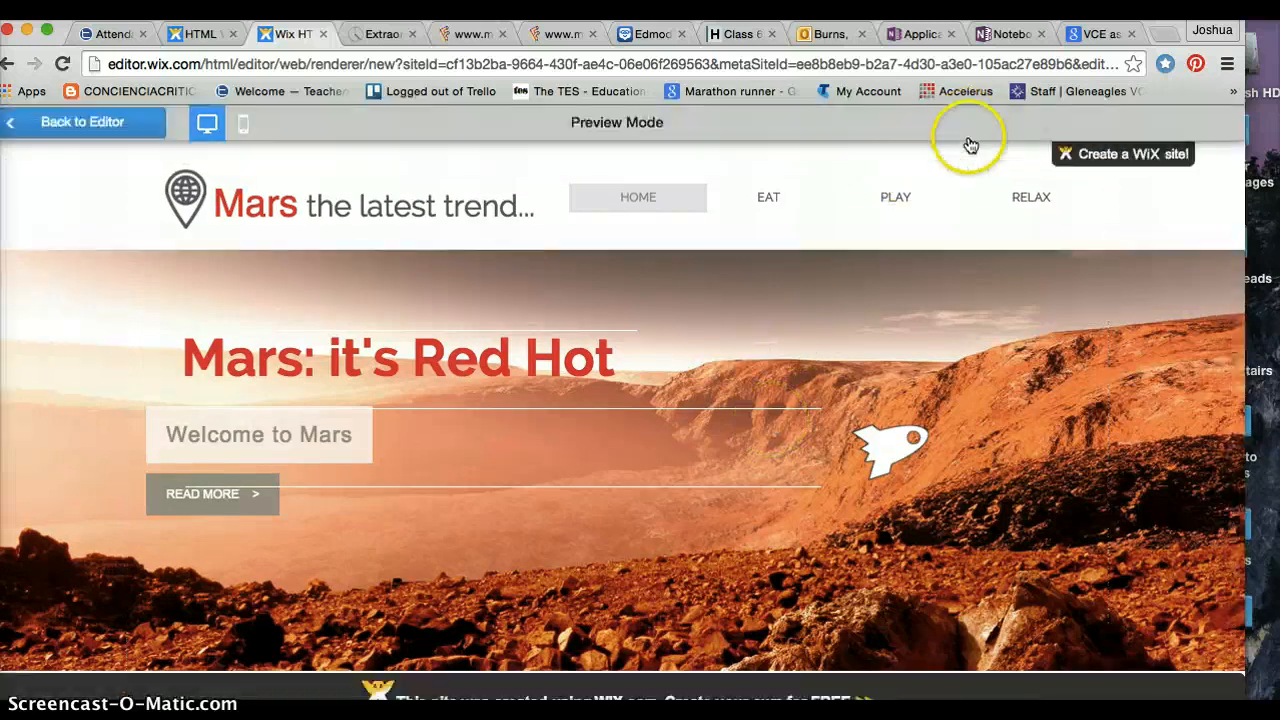
{"action": "scroll", "coordinate": [886, 486], "scroll_direction": "down", "scroll_amount": 1}
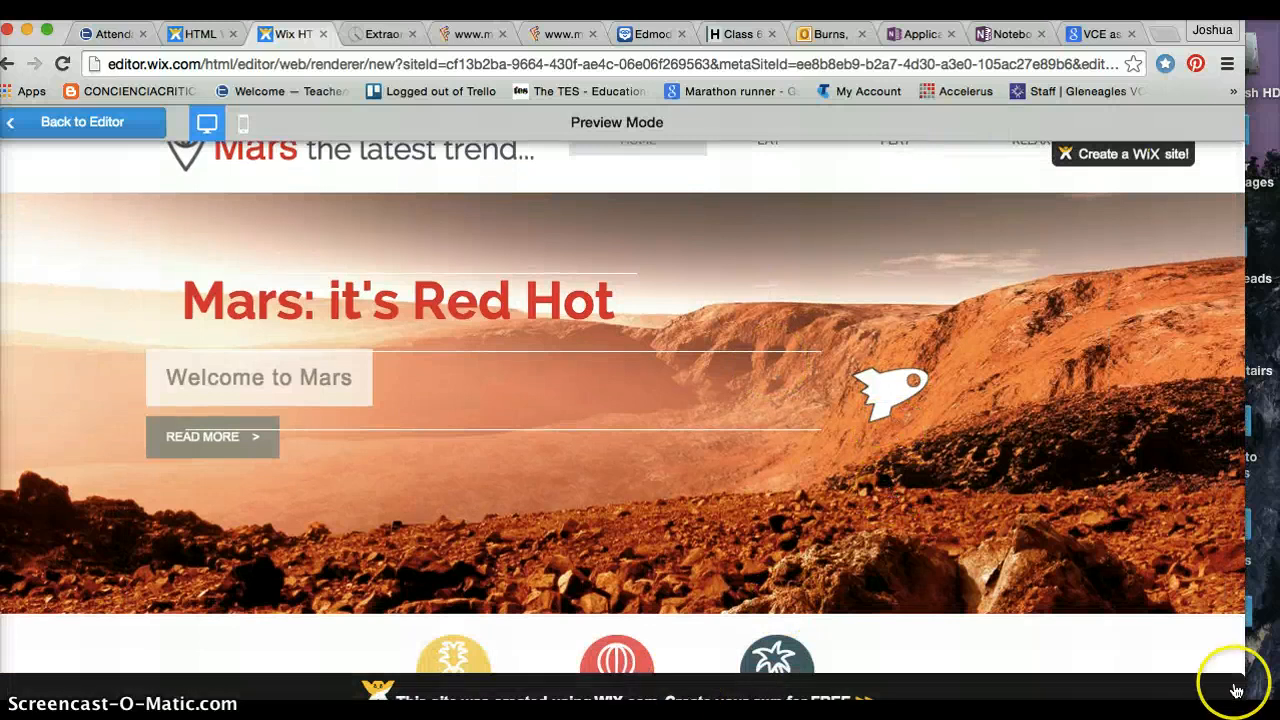